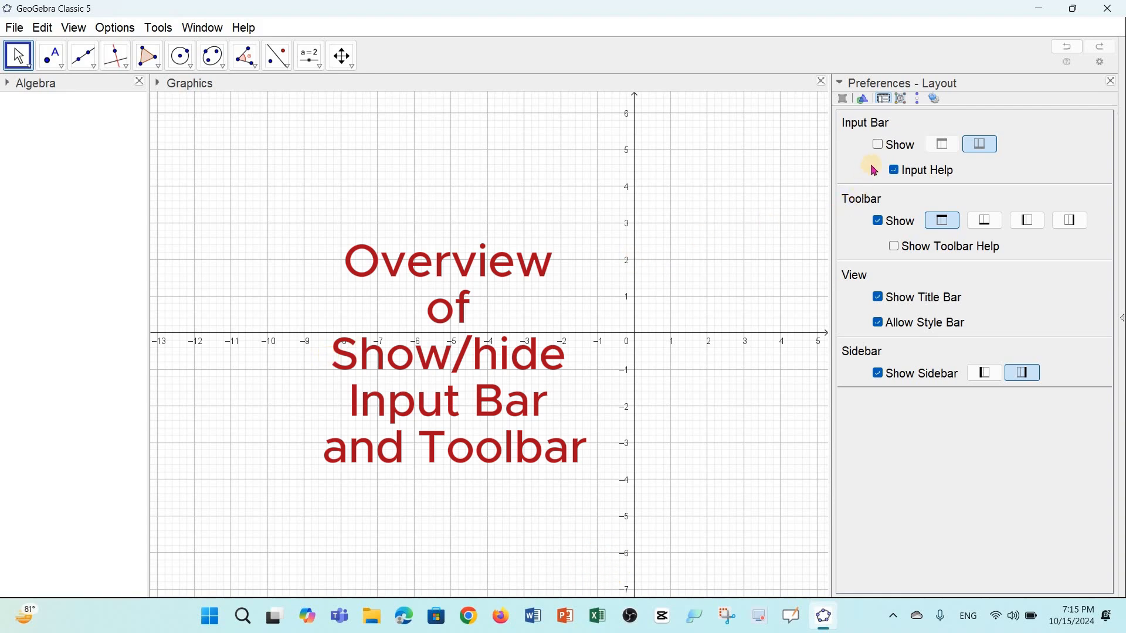
- Show the input bar through the layout preferences, and hide and restore the toolbar
click(878, 146)
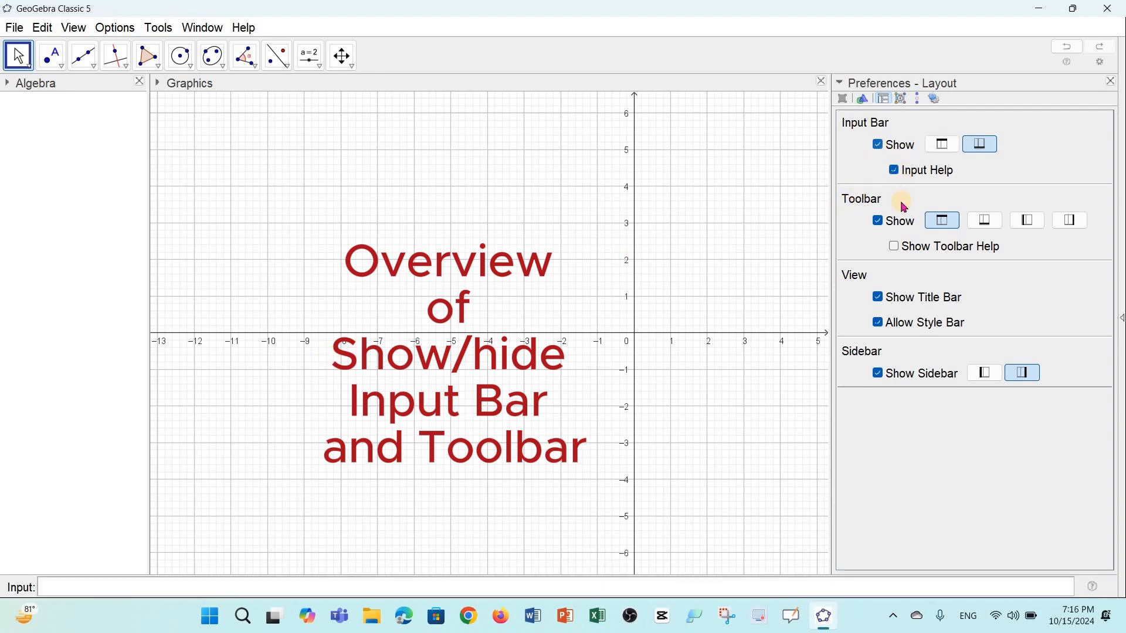
click(878, 222)
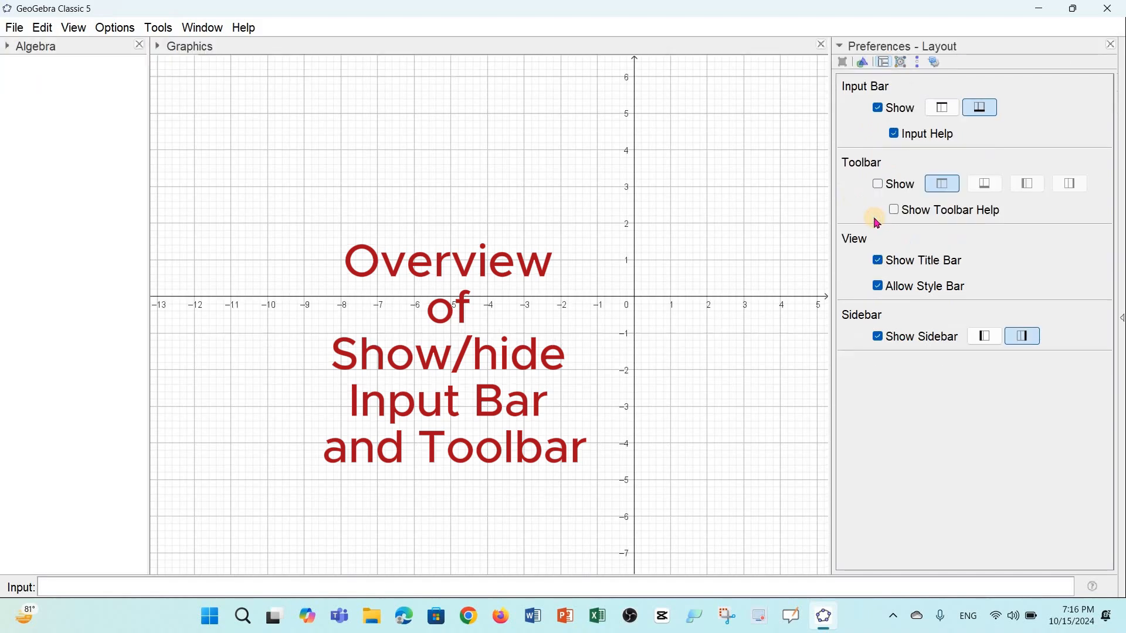
click(880, 185)
- Open the layout preferences and switch the input bar and the toolbar off and back on
click(74, 28)
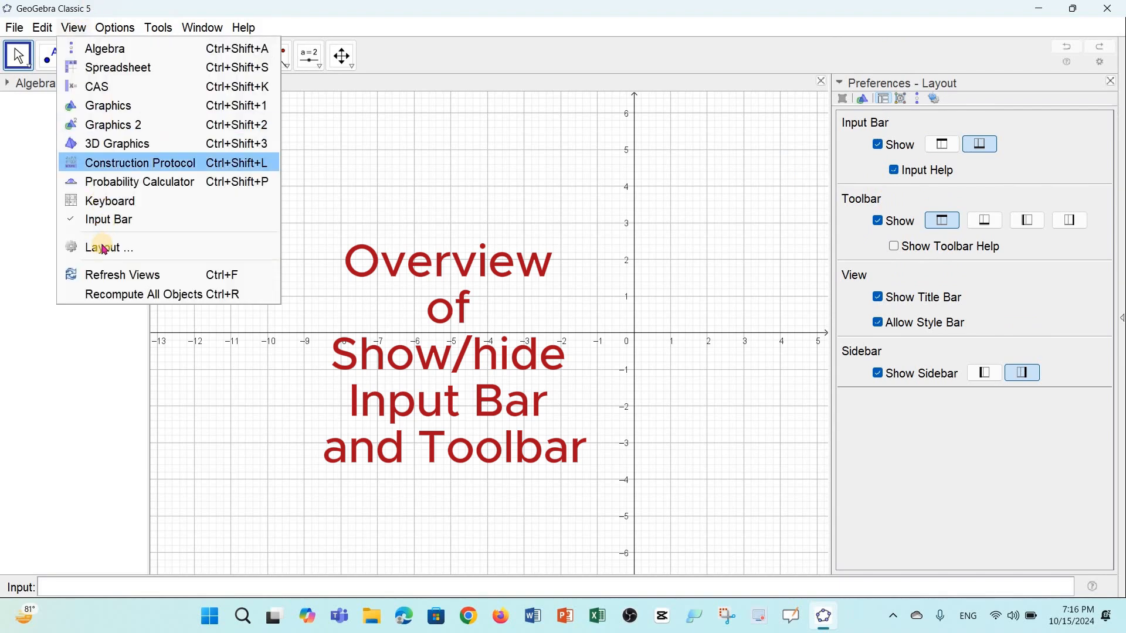
click(104, 248)
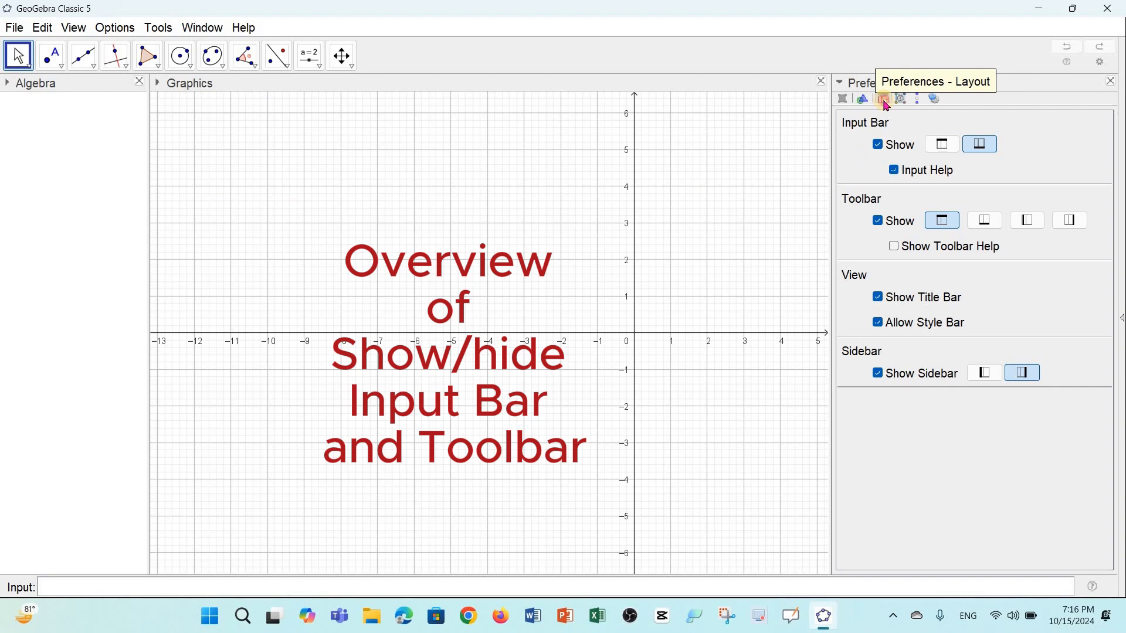
click(880, 147)
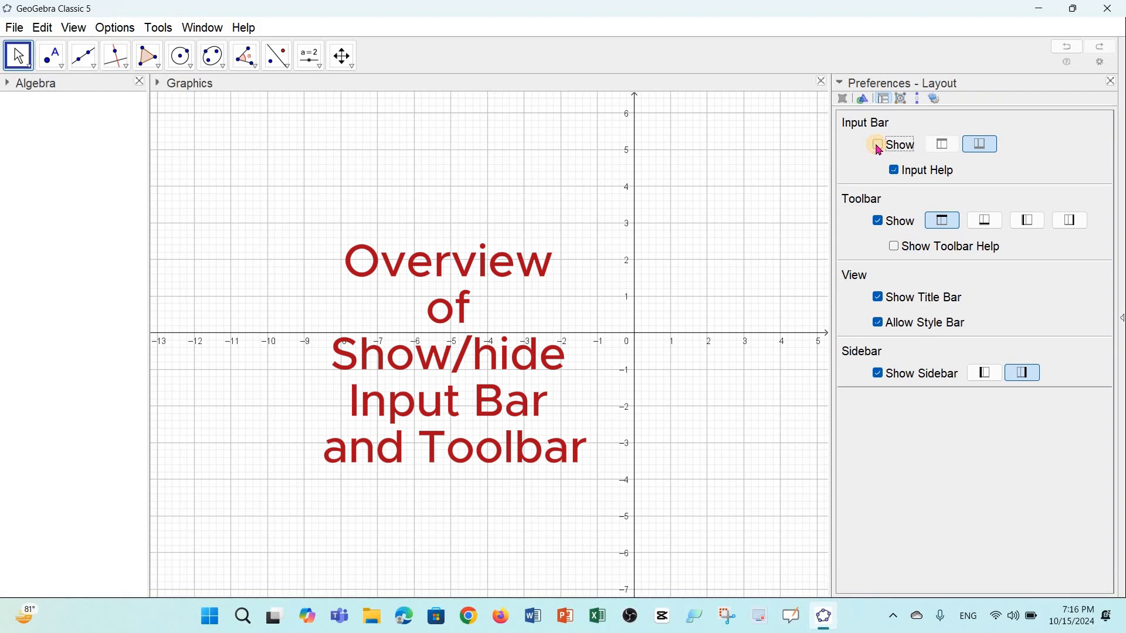
click(880, 146)
click(879, 147)
click(880, 147)
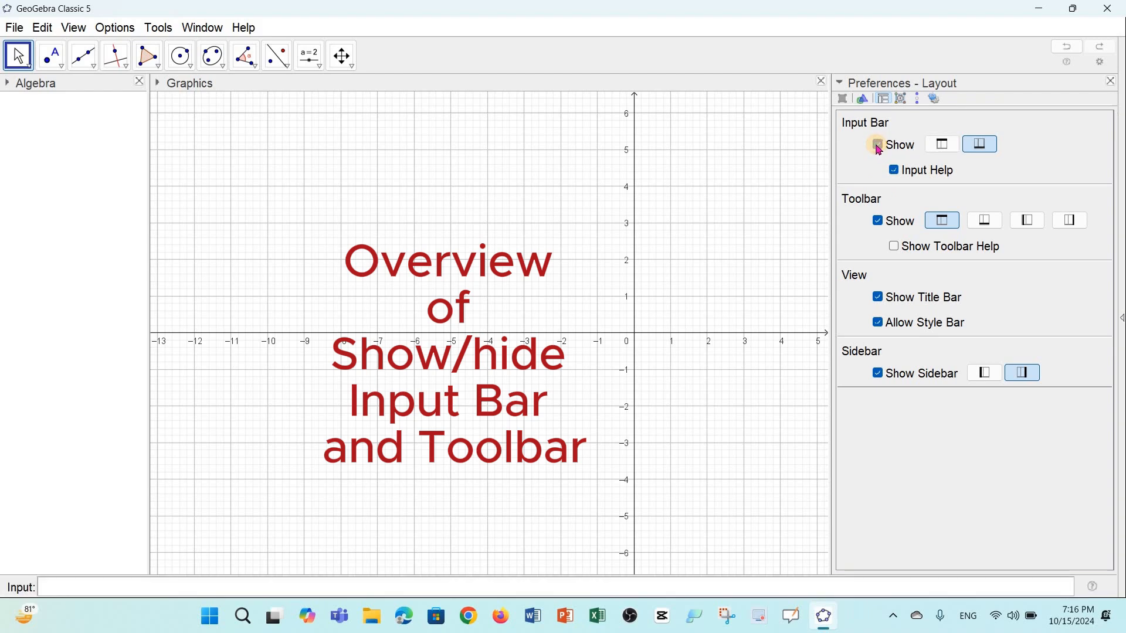
click(879, 148)
click(879, 148)
click(879, 222)
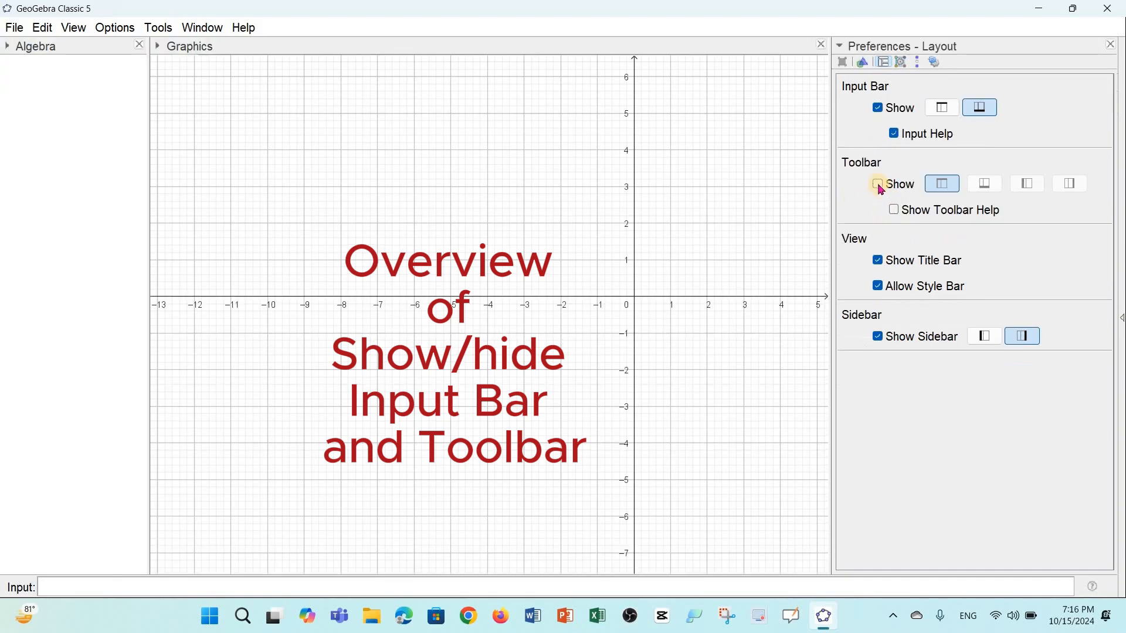
click(879, 185)
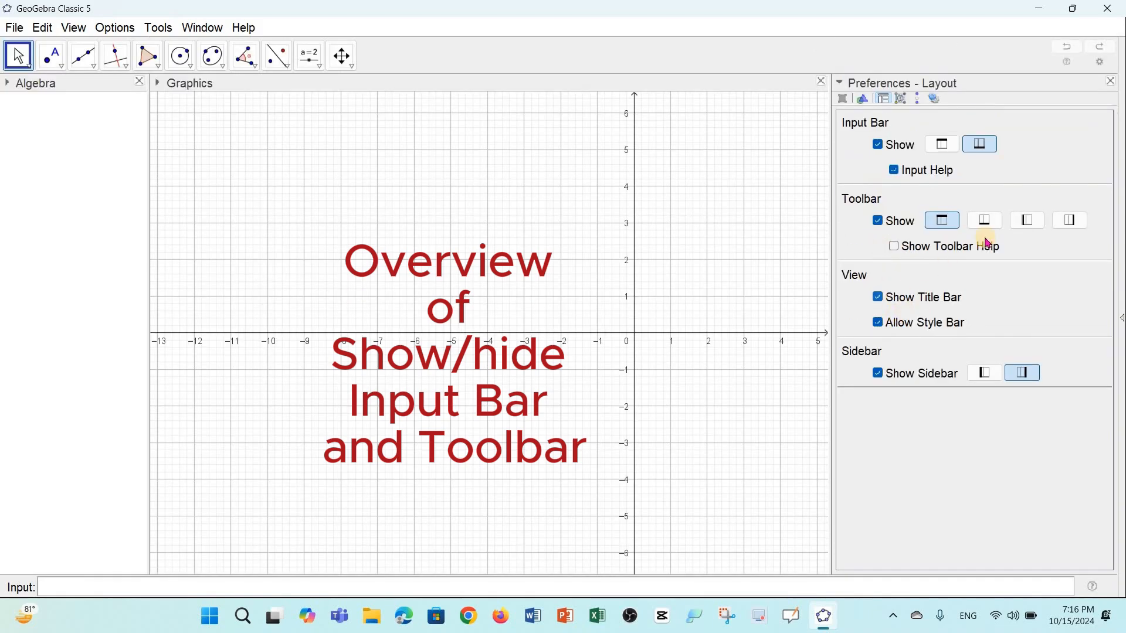
- Turn off the views' title bar and style bar, and enable both again
click(879, 298)
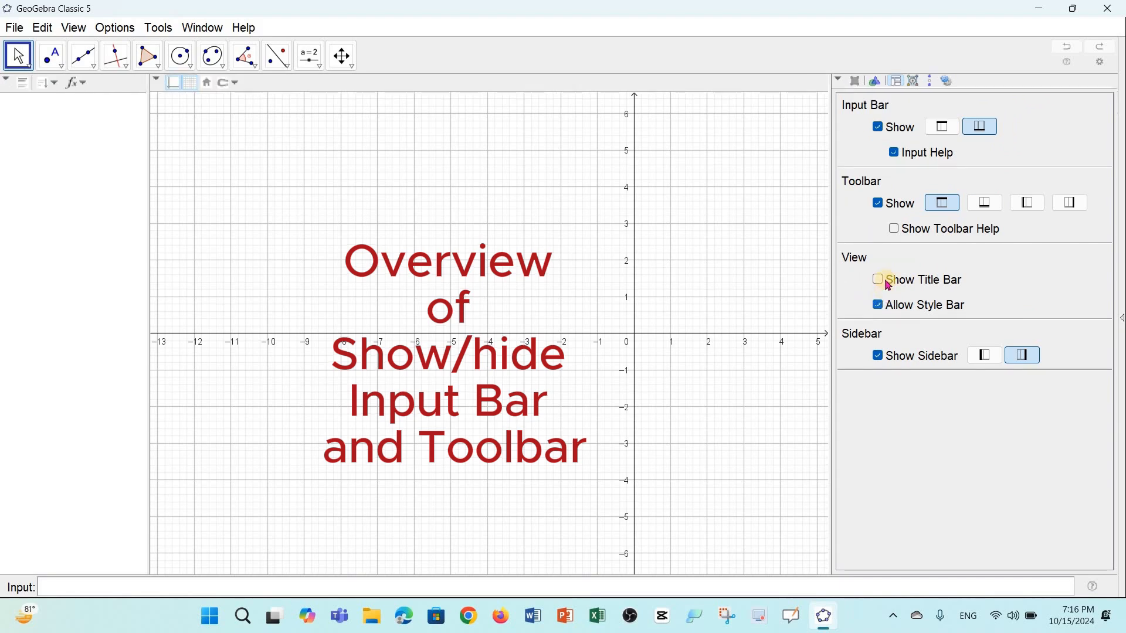
click(882, 307)
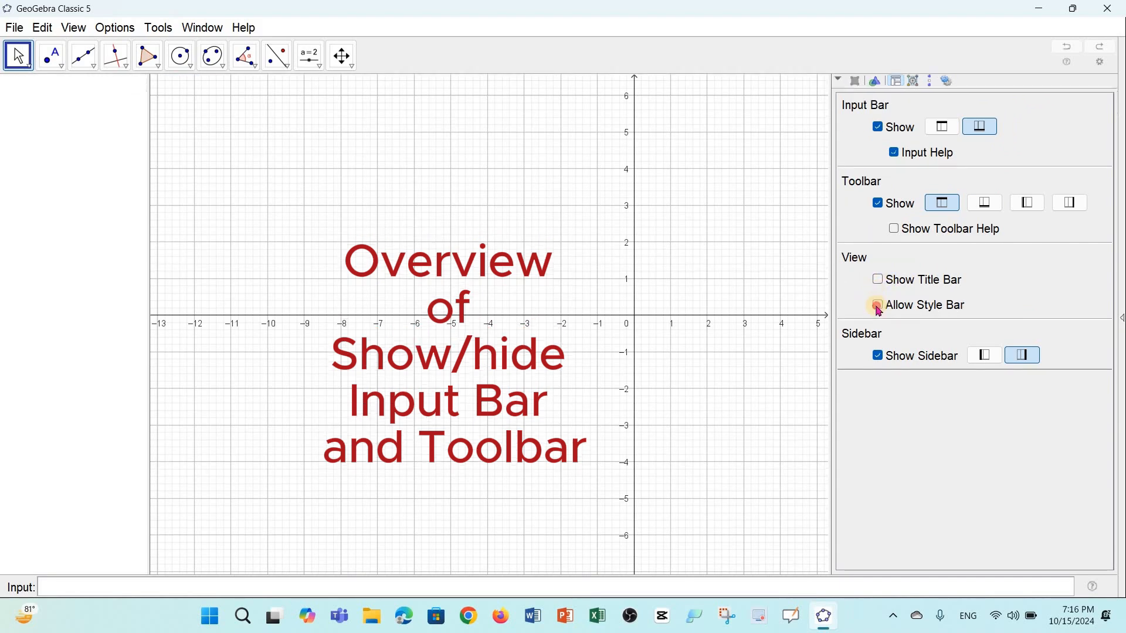
click(880, 307)
click(878, 281)
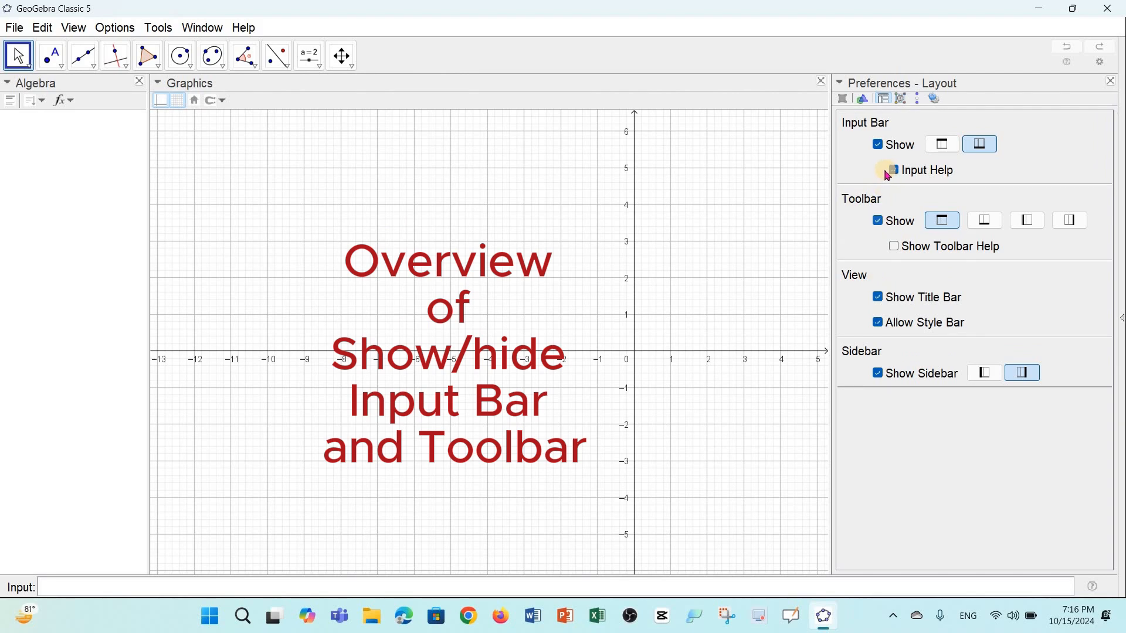
- Enable Show Toolbar Help in the layout preferences and close the preferences view
click(890, 172)
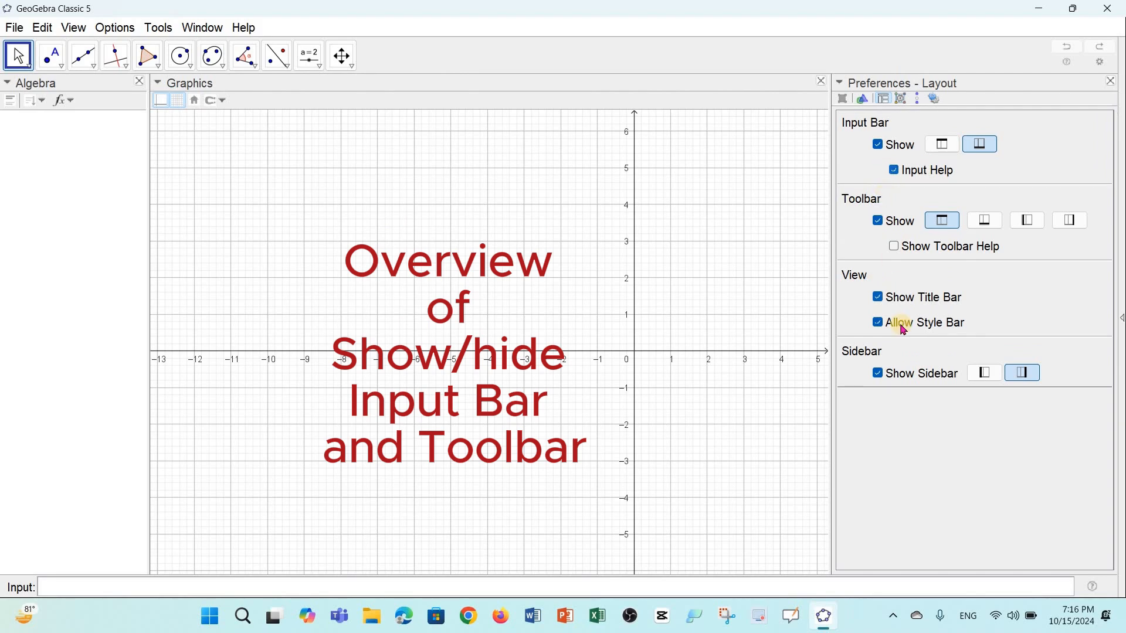
click(894, 249)
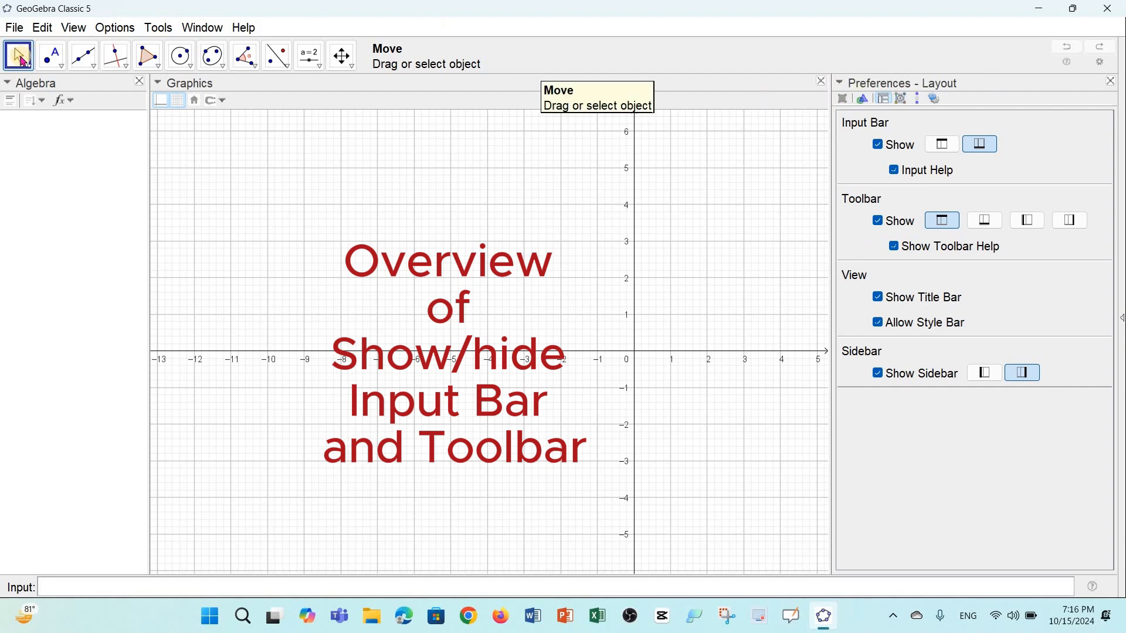
click(79, 28)
click(111, 250)
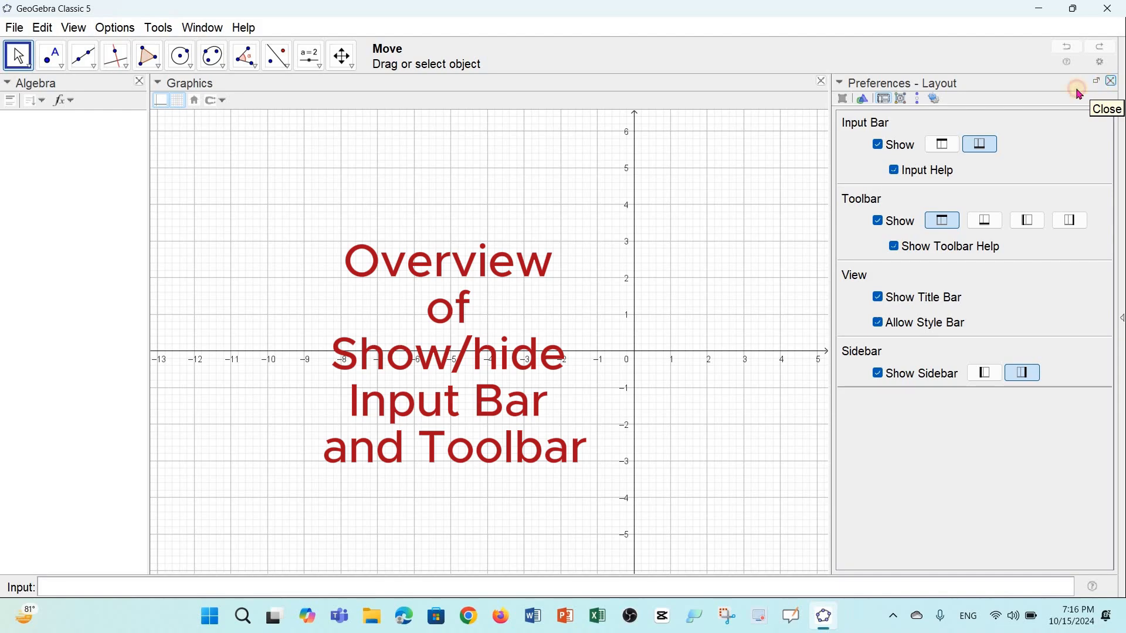
click(1110, 88)
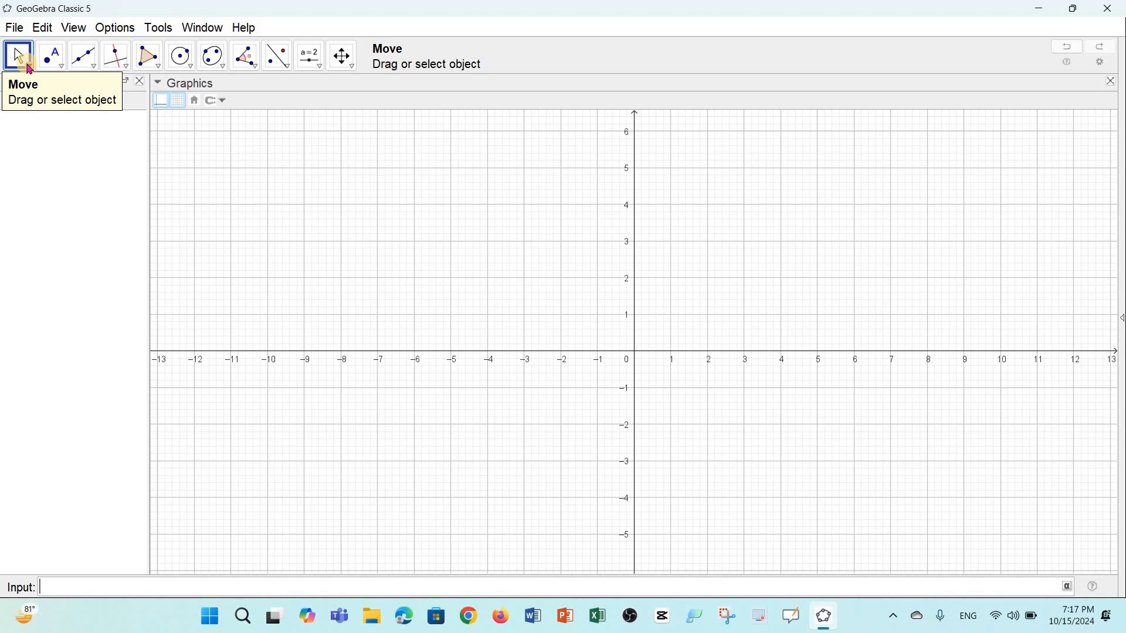
- Sketch an ellipse with the Freehand Shape tool above the negative x-axis, from about x = -7.7 to x = -5.1
click(29, 69)
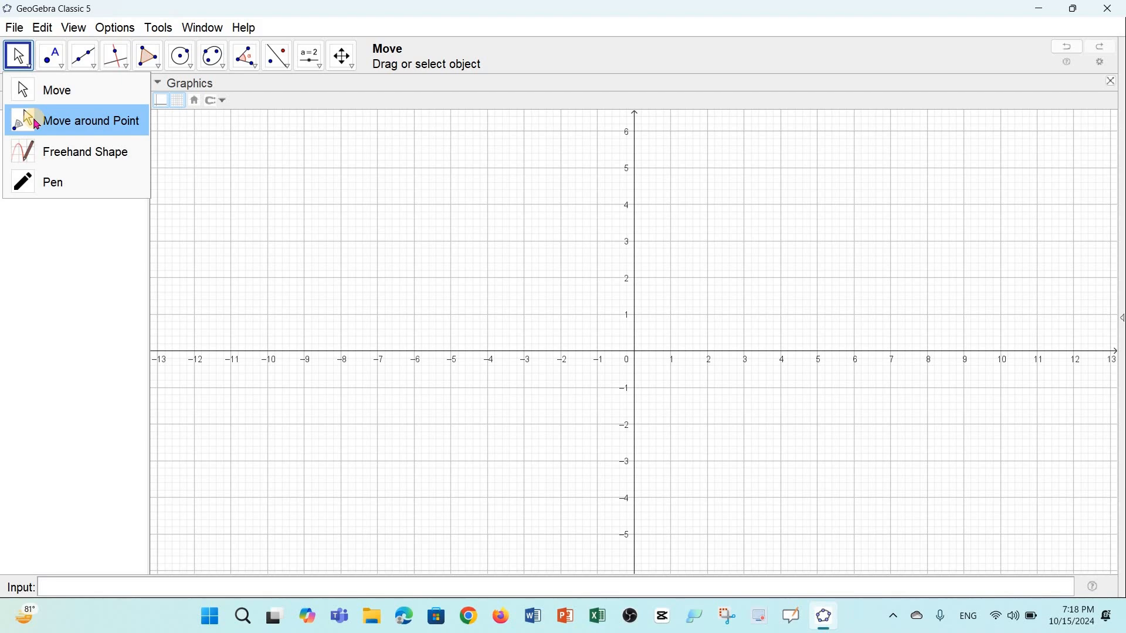
click(87, 161)
mouse_move(367, 238)
mouse_down()
mouse_move(346, 291)
mouse_move(420, 214)
mouse_move(375, 232)
mouse_up()
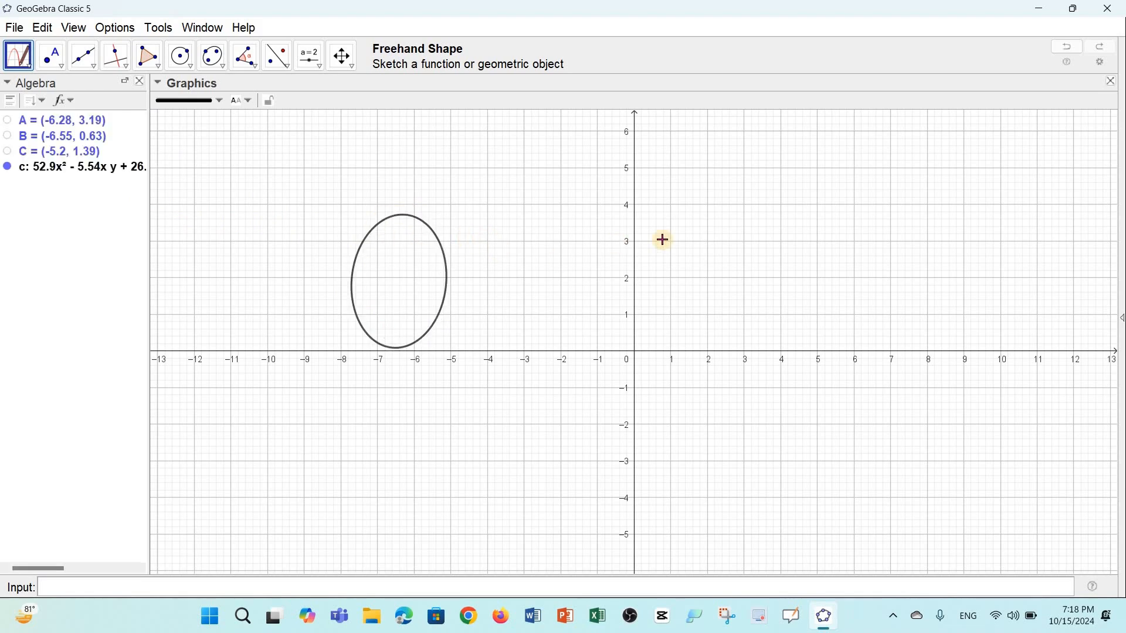
- Sketch a freehand rectangle about 4.6 by 2.7 units in the first quadrant and a freehand quadrilateral across the positive y-axis
mouse_move(741, 229)
mouse_down()
mouse_move(885, 299)
mouse_move(898, 219)
mouse_move(727, 230)
mouse_up()
mouse_move(733, 311)
mouse_down()
mouse_move(887, 307)
mouse_move(903, 214)
mouse_move(767, 211)
mouse_move(726, 227)
mouse_up()
mouse_move(459, 410)
mouse_down()
mouse_move(646, 403)
mouse_move(614, 372)
mouse_move(575, 271)
mouse_move(593, 226)
mouse_move(681, 327)
mouse_move(638, 244)
mouse_move(593, 218)
mouse_move(630, 273)
mouse_up()
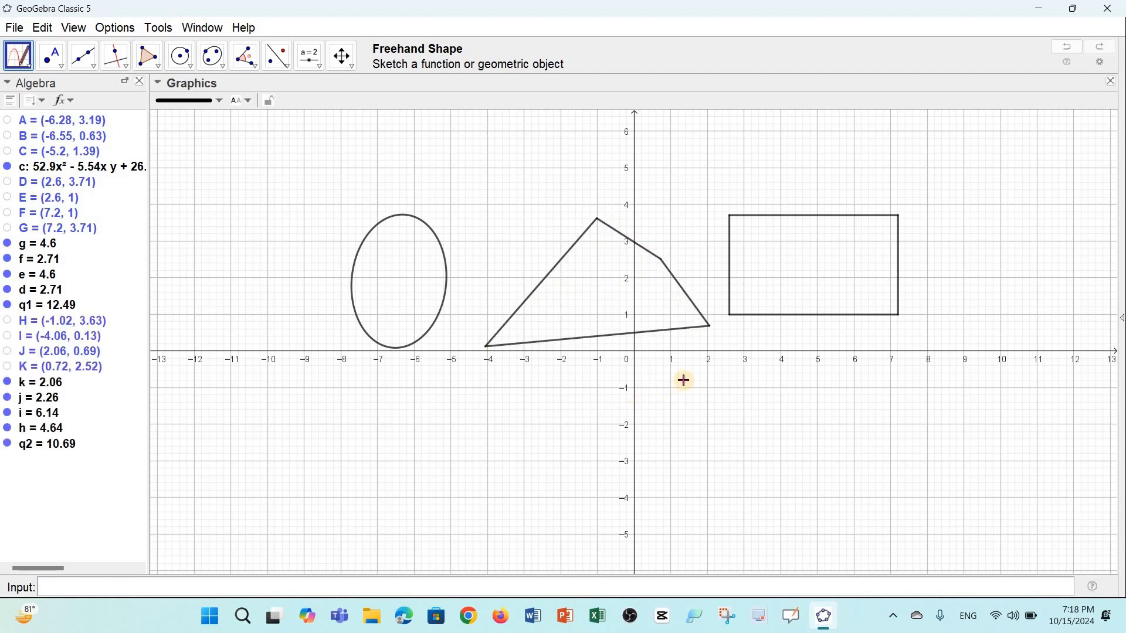
- Sketch four freehand ellipses below the x-axis, centred near x = -7.2, -2.5, 2.6 and 6
mouse_move(681, 377)
mouse_down()
mouse_move(825, 533)
mouse_move(817, 360)
mouse_move(678, 368)
mouse_move(692, 382)
mouse_up()
mouse_move(305, 479)
mouse_down()
mouse_move(395, 402)
mouse_move(354, 342)
mouse_move(269, 395)
mouse_move(440, 420)
mouse_move(405, 350)
mouse_up()
drag(334, 370, 296, 399)
mouse_move(571, 429)
mouse_down()
mouse_move(510, 452)
mouse_move(567, 431)
mouse_up()
mouse_move(747, 451)
mouse_down()
mouse_move(713, 436)
mouse_move(744, 449)
mouse_up()
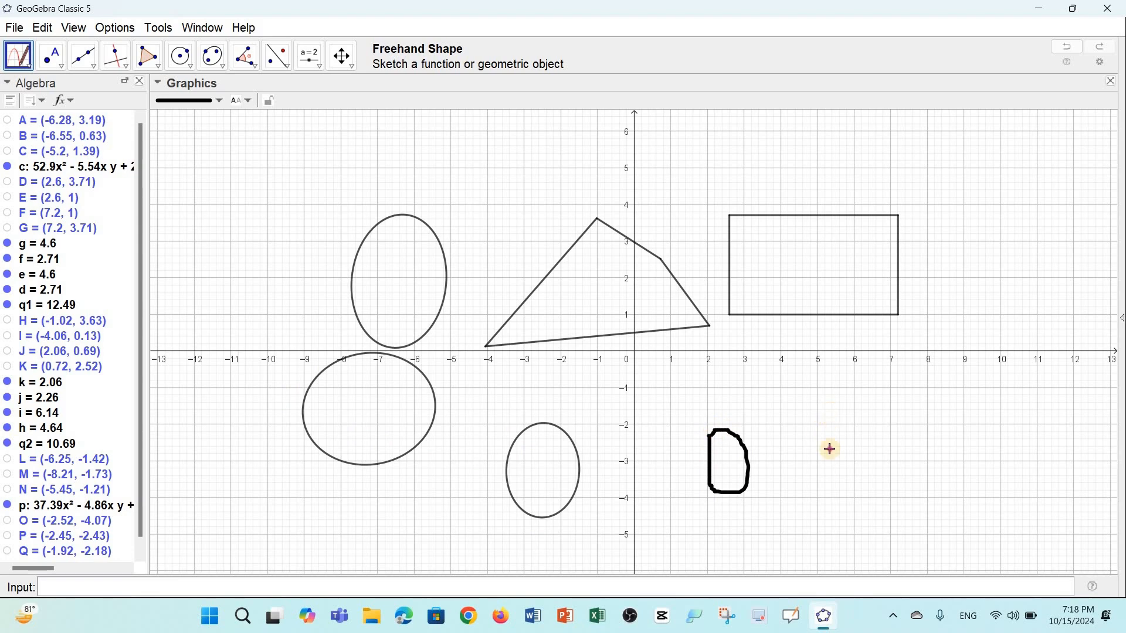
mouse_move(855, 392)
mouse_down()
mouse_move(830, 422)
mouse_move(853, 394)
mouse_up()
- Sketch three freehand circles: a large one across the x-axis near x = 9.3, one above it, and a small one above the rectangle
mouse_move(951, 326)
mouse_down()
mouse_move(1006, 429)
mouse_move(985, 314)
mouse_move(950, 311)
mouse_move(949, 321)
mouse_up()
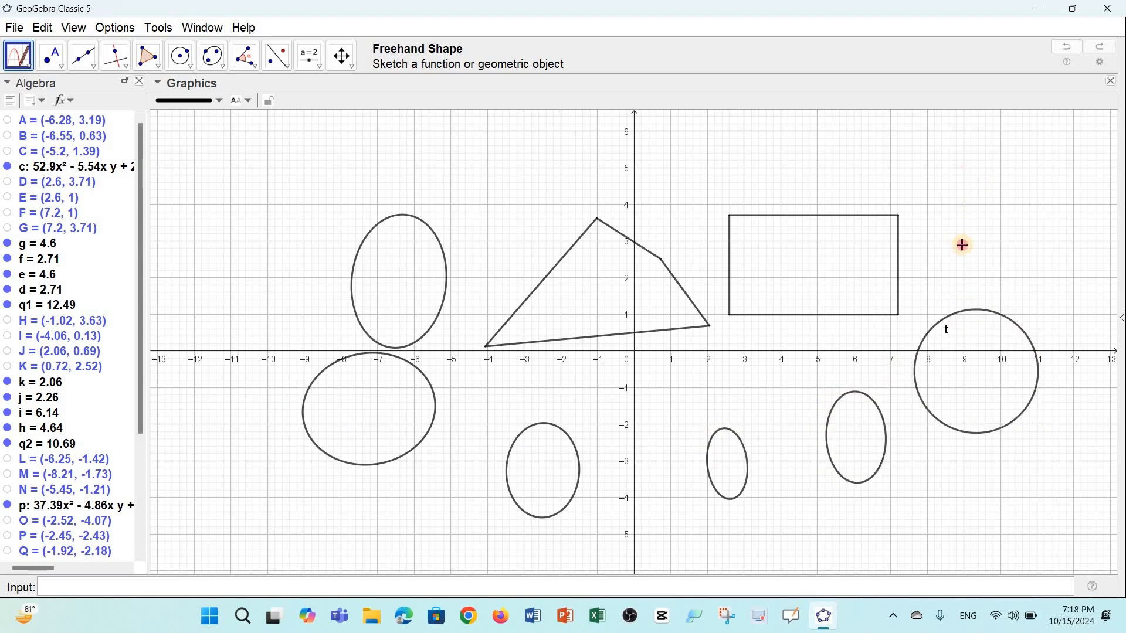
mouse_move(960, 244)
mouse_down()
mouse_move(1013, 161)
mouse_move(962, 176)
mouse_move(957, 200)
mouse_up()
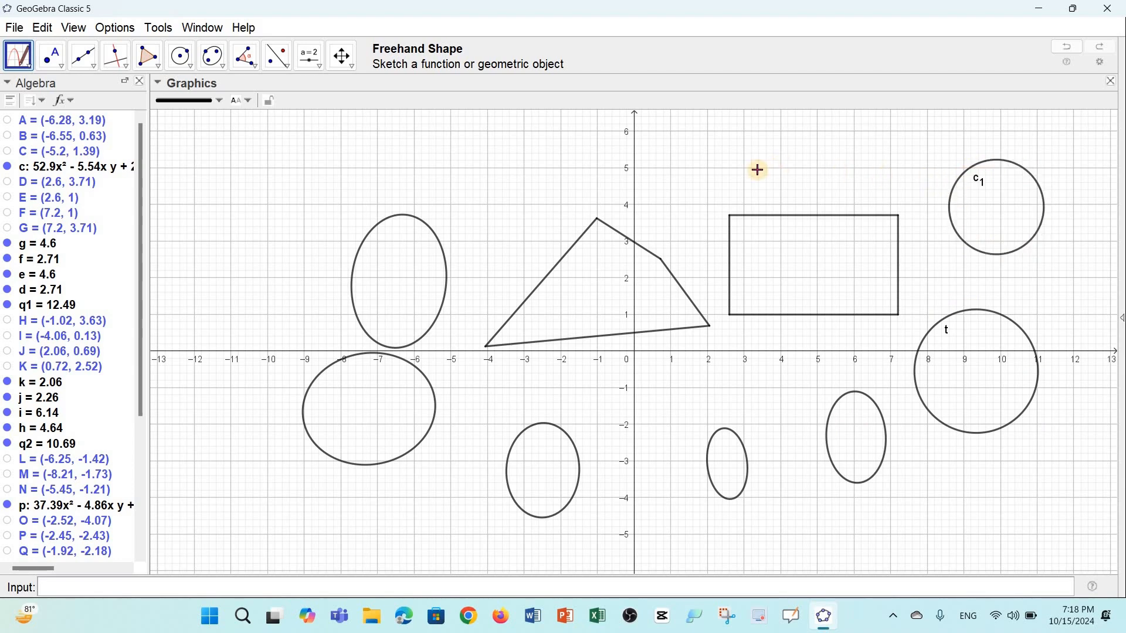
mouse_move(732, 193)
mouse_down()
mouse_move(733, 160)
mouse_move(722, 173)
mouse_move(737, 161)
mouse_up()
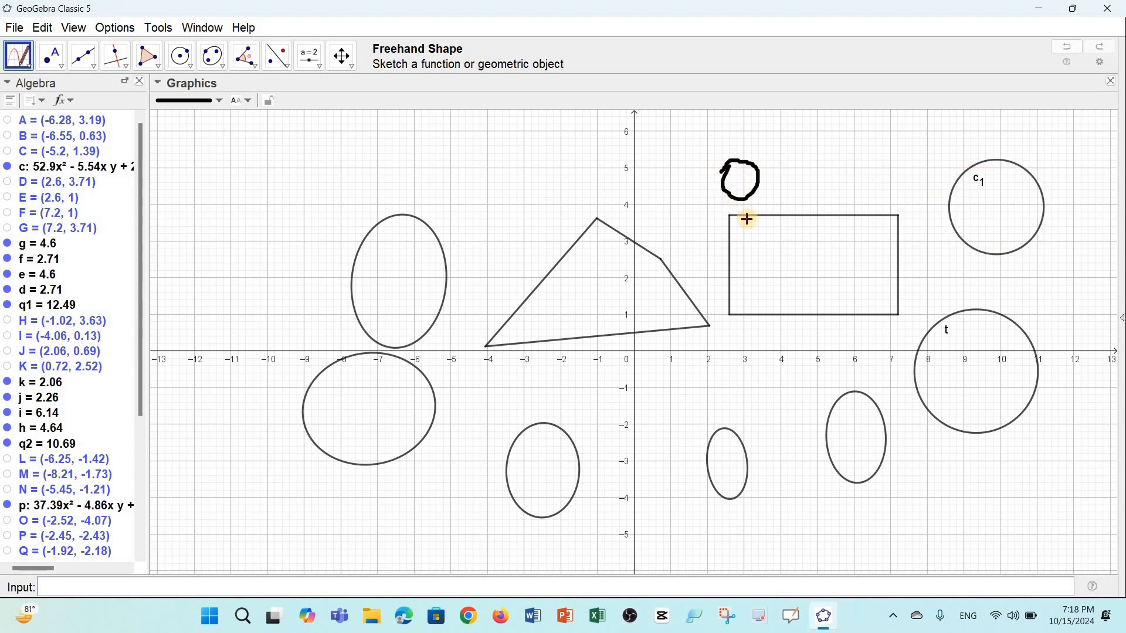
- Write a black letter D and three black check marks with the Pen tool in the upper left part of the graph
click(29, 67)
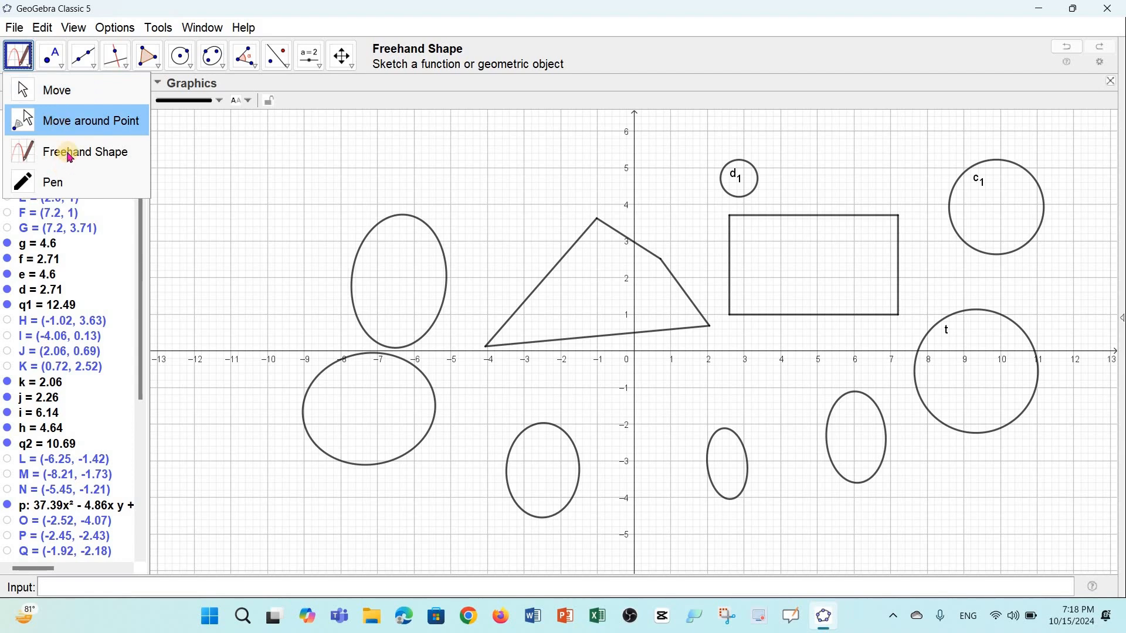
click(36, 182)
mouse_move(225, 247)
mouse_down()
mouse_move(231, 178)
mouse_move(225, 246)
mouse_up()
drag(299, 170, 407, 106)
mouse_move(419, 148)
mouse_down()
mouse_move(448, 186)
mouse_move(512, 122)
mouse_up()
drag(498, 186, 581, 143)
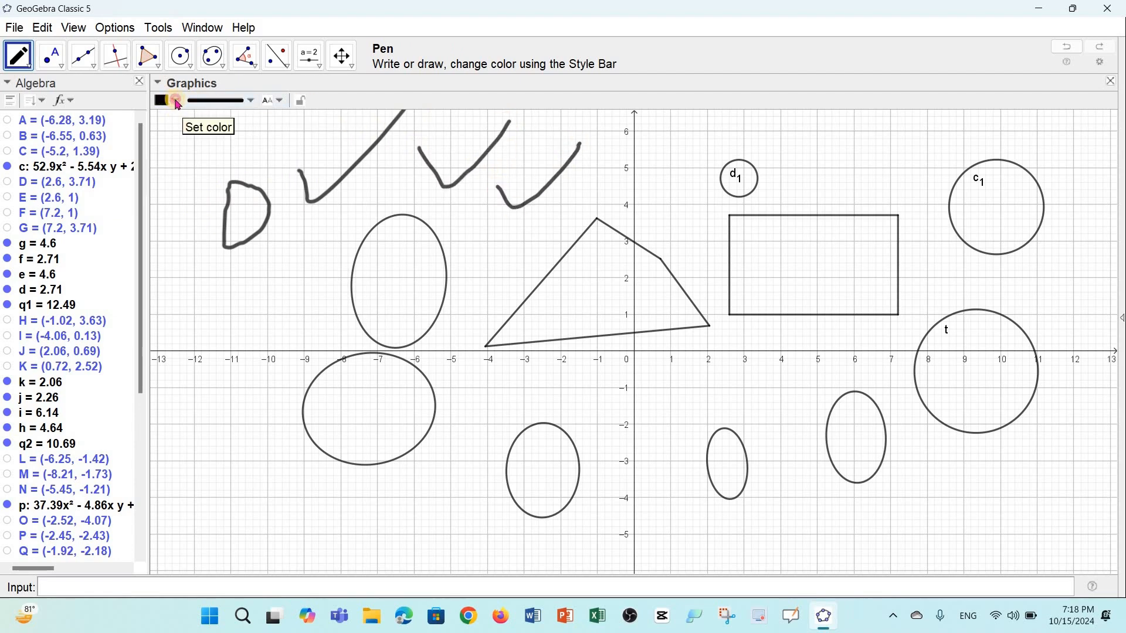
- Set the pen color to red and draw three check marks beside the ellipses at the graph's left side
click(175, 104)
click(168, 121)
drag(169, 449, 215, 398)
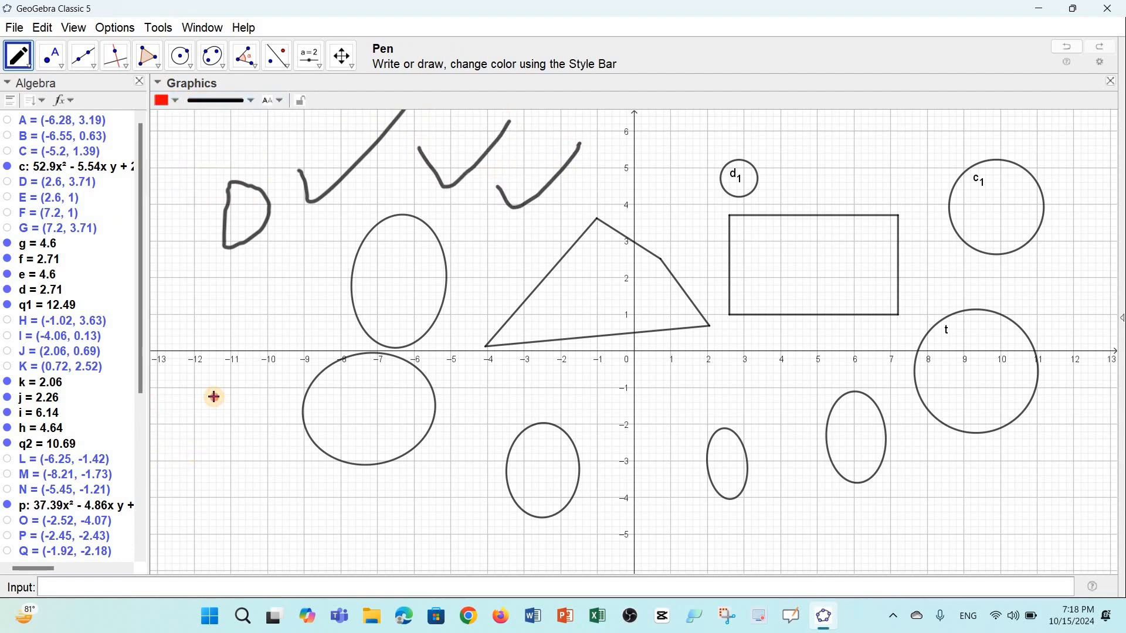
mouse_move(216, 450)
mouse_down()
mouse_move(229, 469)
mouse_move(268, 396)
mouse_up()
drag(309, 286, 267, 357)
drag(267, 358, 254, 337)
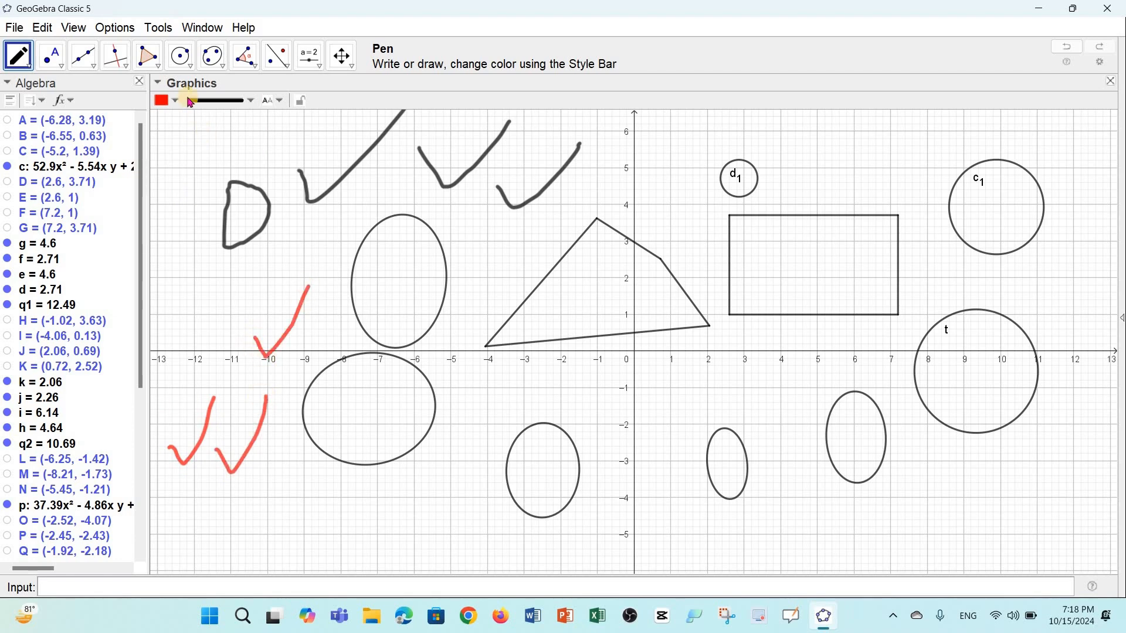
- Set the pen to the dash-dot line style and draw a check mark, two closed loops and a letter A
click(221, 100)
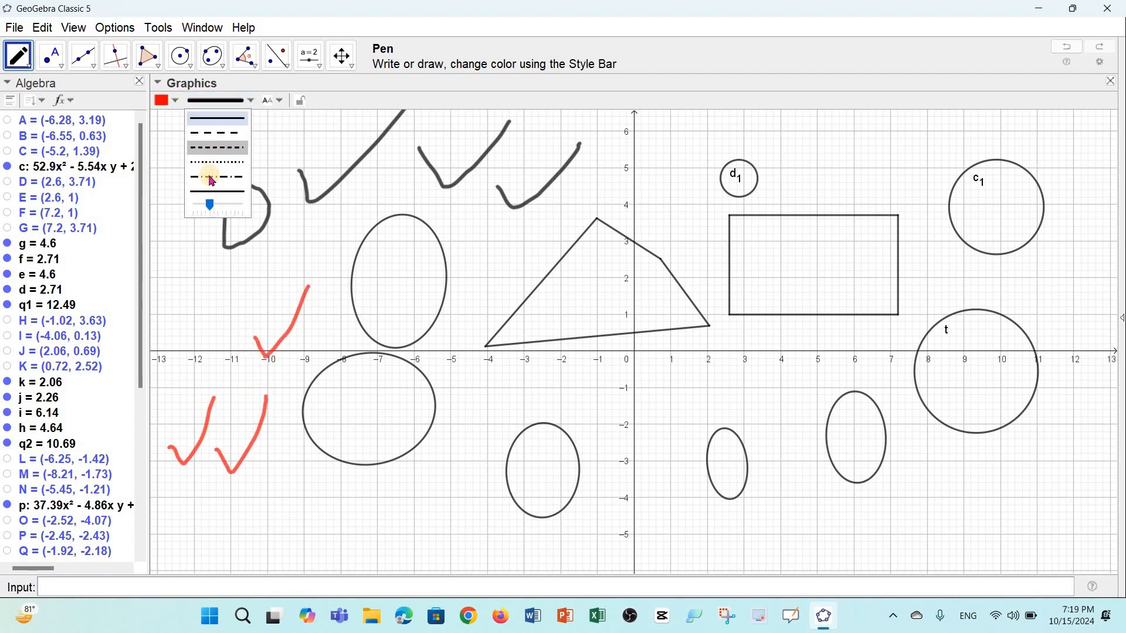
click(217, 179)
mouse_move(367, 510)
mouse_down()
mouse_move(392, 531)
mouse_move(418, 463)
mouse_up()
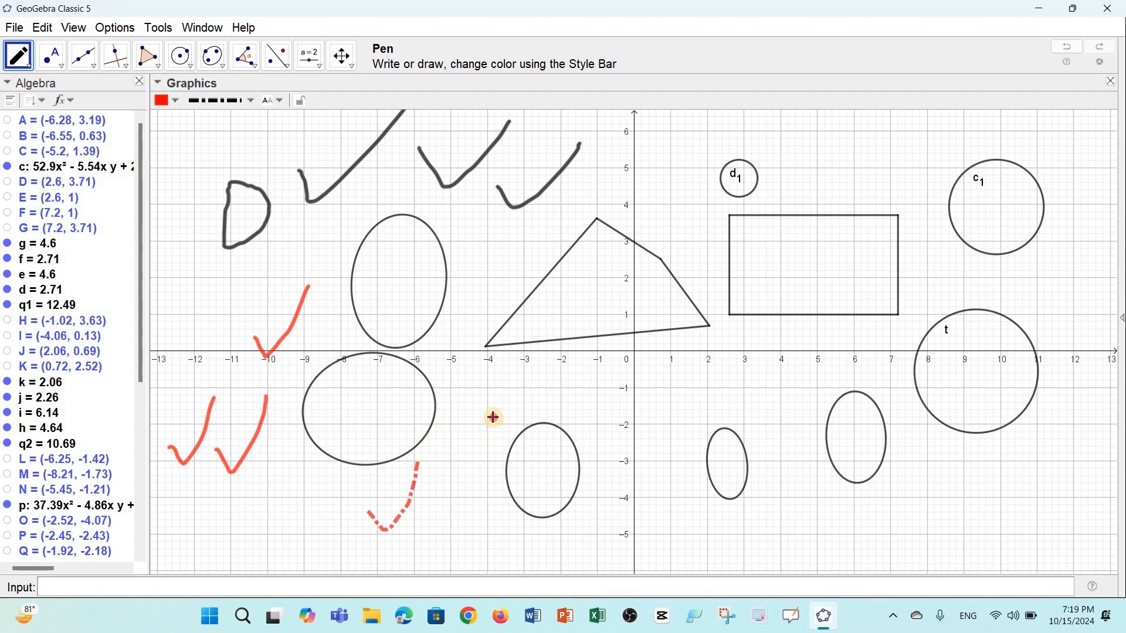
mouse_move(493, 417)
mouse_down()
mouse_move(443, 437)
mouse_move(494, 423)
mouse_up()
drag(852, 538, 855, 503)
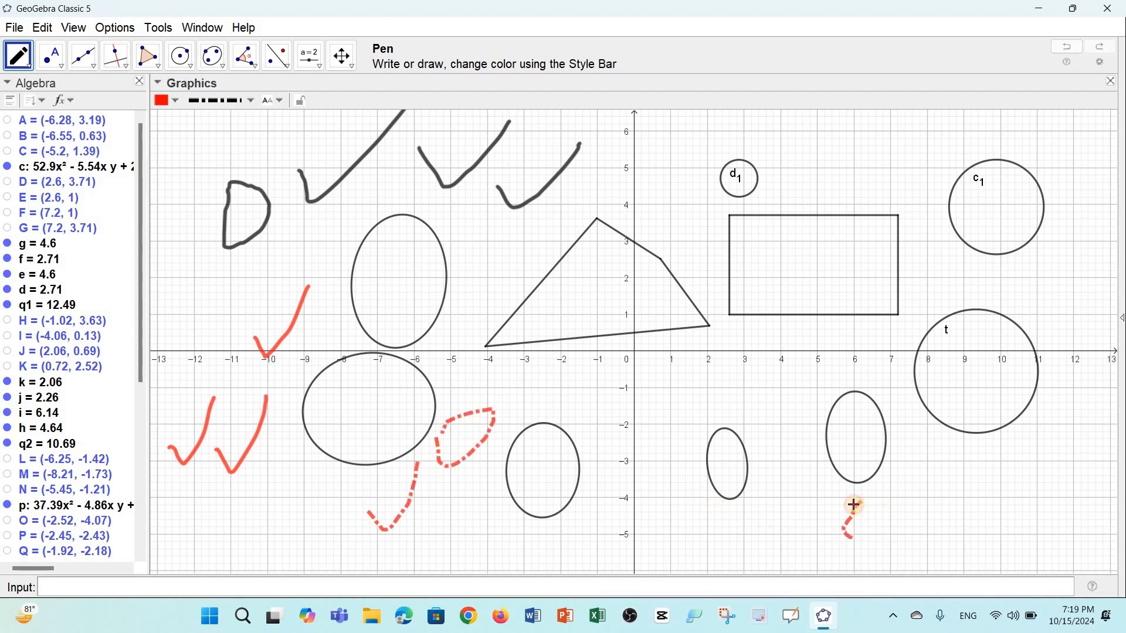
mouse_move(830, 205)
mouse_down()
mouse_move(865, 143)
mouse_move(898, 185)
mouse_move(870, 172)
mouse_move(893, 173)
mouse_up()
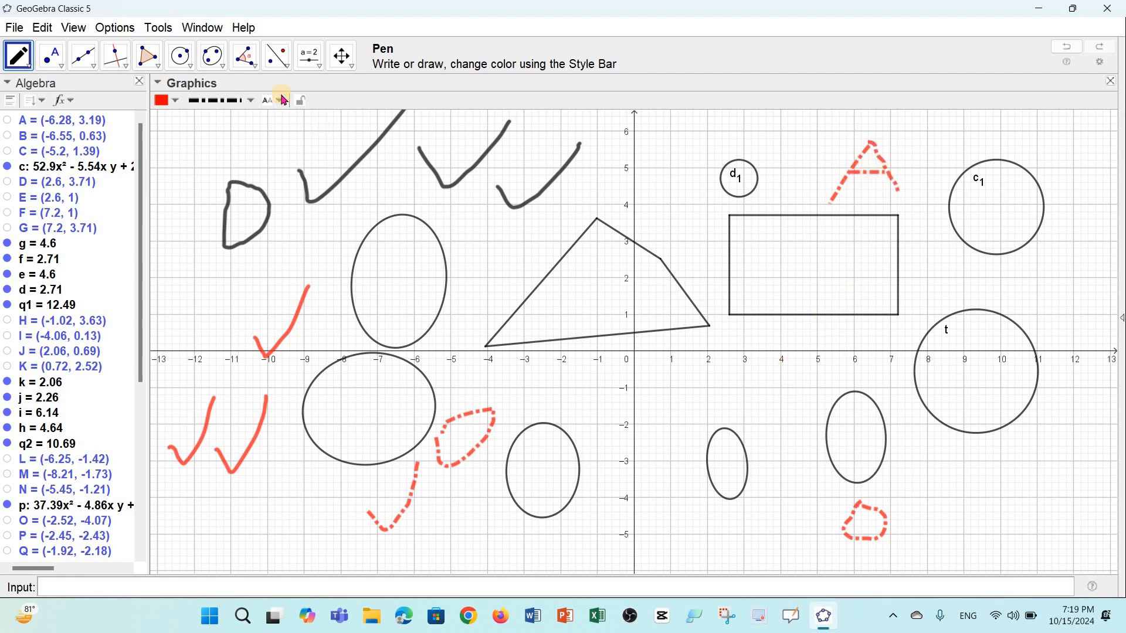
- Set the pen to the dotted line style and draw two closed loops just below the x-axis, near x = 0.7 and x = 3
click(27, 67)
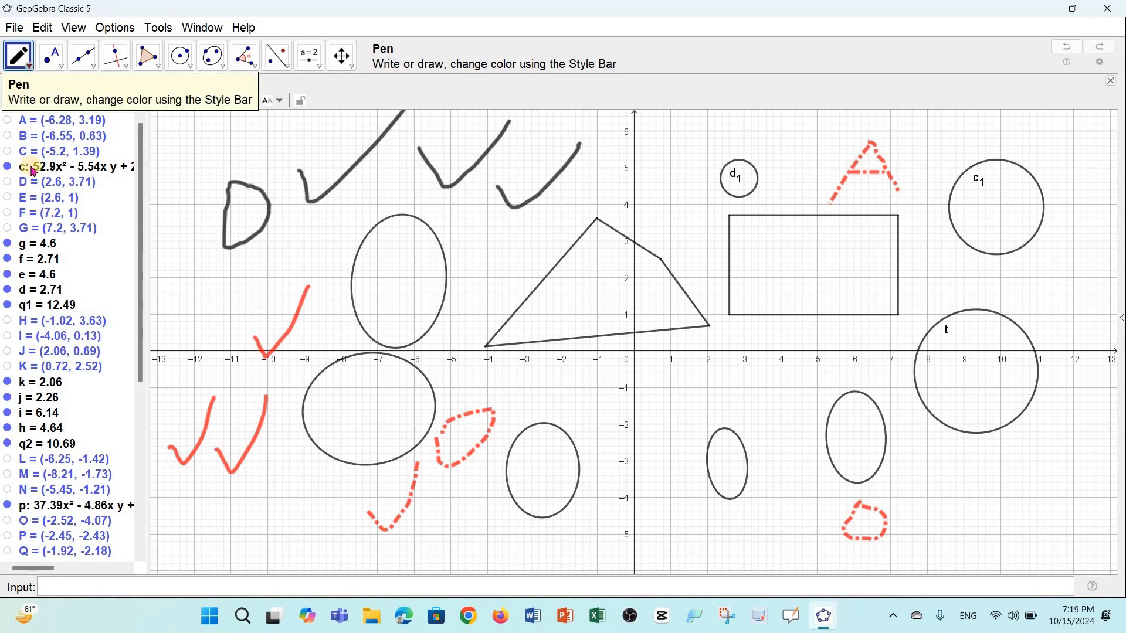
click(32, 180)
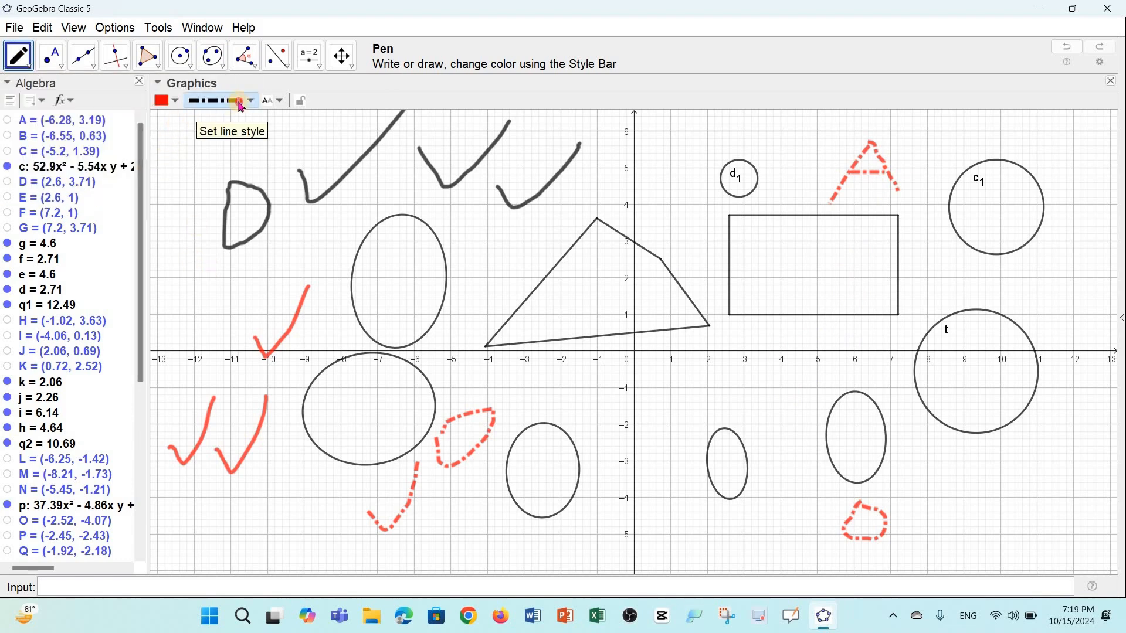
click(201, 111)
click(234, 168)
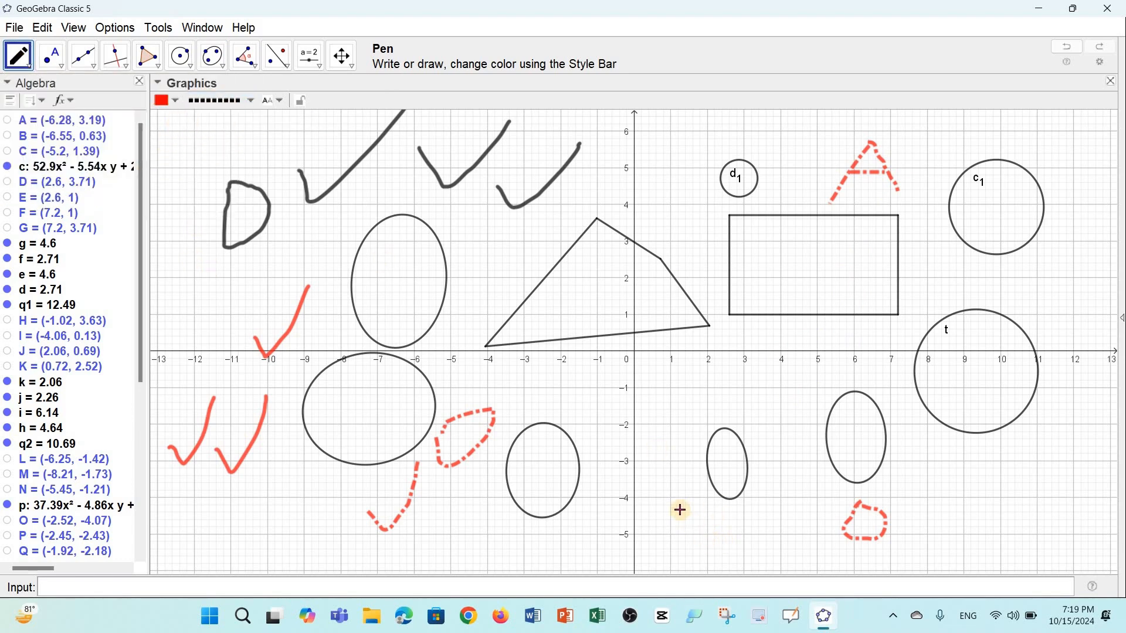
mouse_move(657, 399)
mouse_down()
mouse_move(638, 415)
mouse_move(641, 465)
mouse_move(684, 441)
mouse_up()
drag(661, 401, 666, 404)
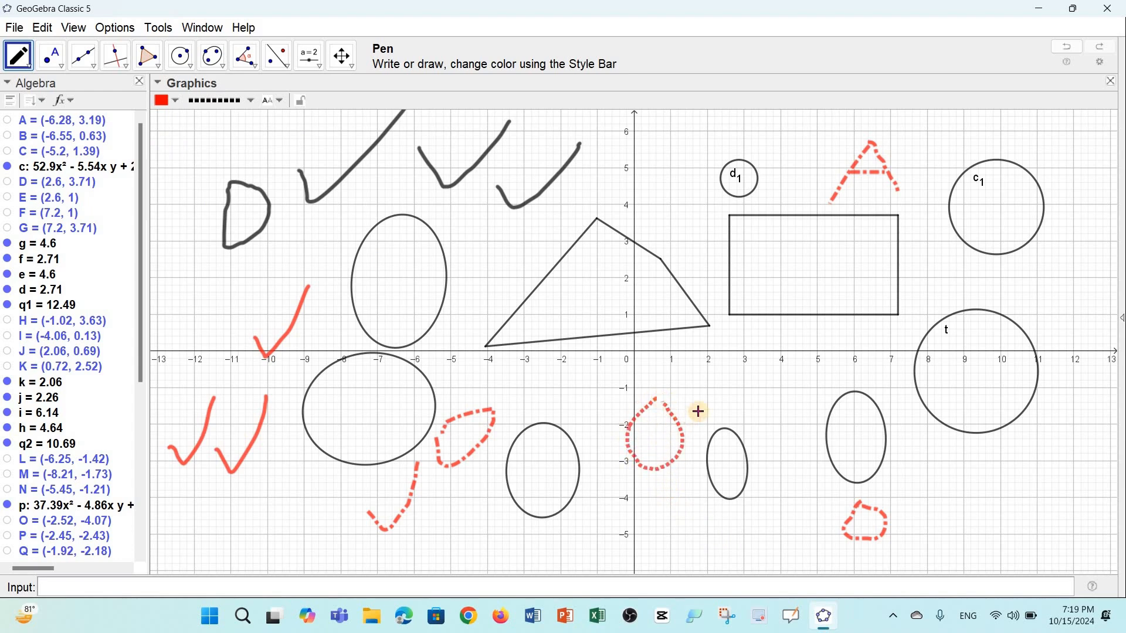
drag(729, 380, 759, 406)
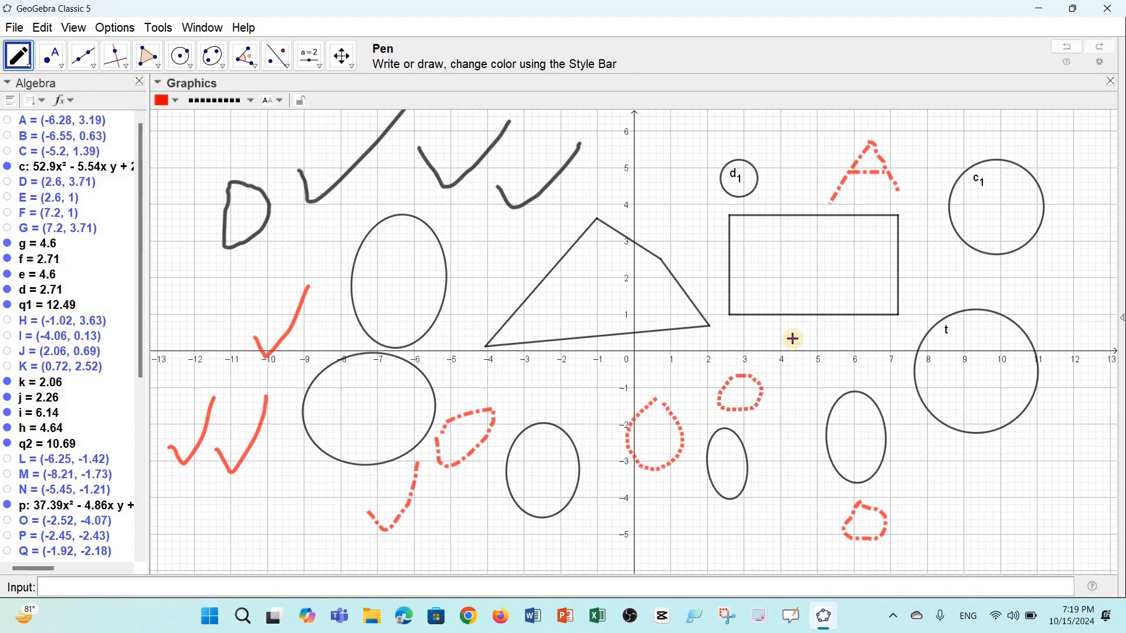
- Draw a dotted loop on the x-axis near x = 5, a squarish loop near x = 11 and large dotted curves around circle t
mouse_move(793, 338)
mouse_down()
mouse_move(820, 385)
mouse_move(806, 326)
mouse_up()
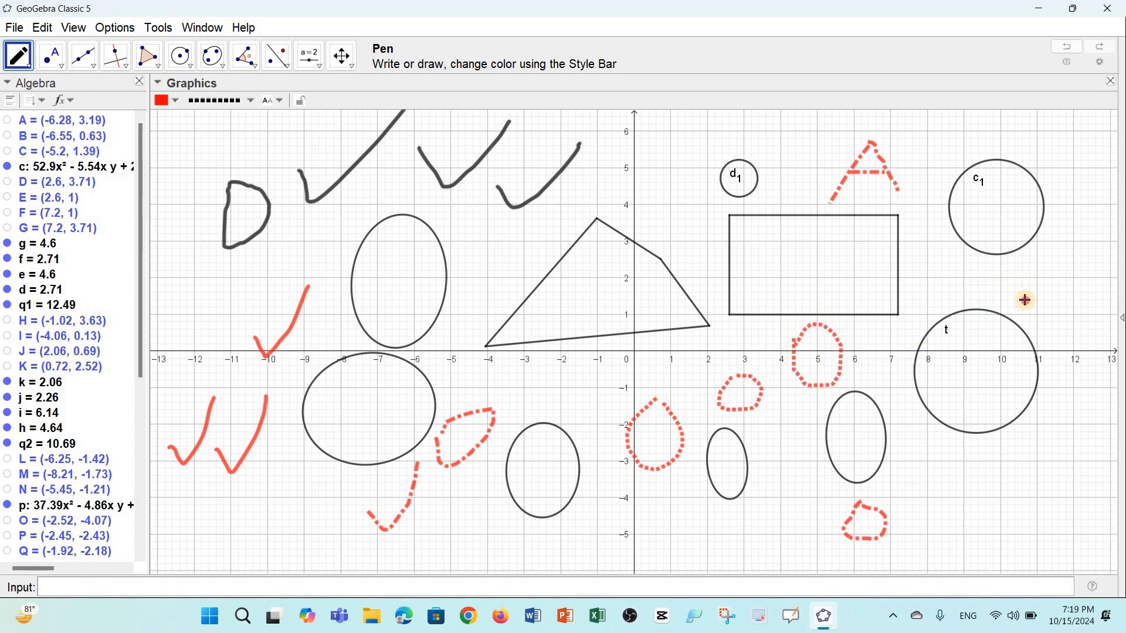
mouse_move(1023, 299)
mouse_down()
mouse_move(1071, 276)
mouse_move(1020, 289)
mouse_up()
mouse_move(983, 464)
mouse_down()
mouse_move(962, 442)
mouse_move(990, 500)
mouse_move(1018, 445)
mouse_move(969, 431)
mouse_up()
mouse_move(886, 518)
mouse_down()
mouse_move(925, 293)
mouse_move(1039, 572)
mouse_up()
click(27, 69)
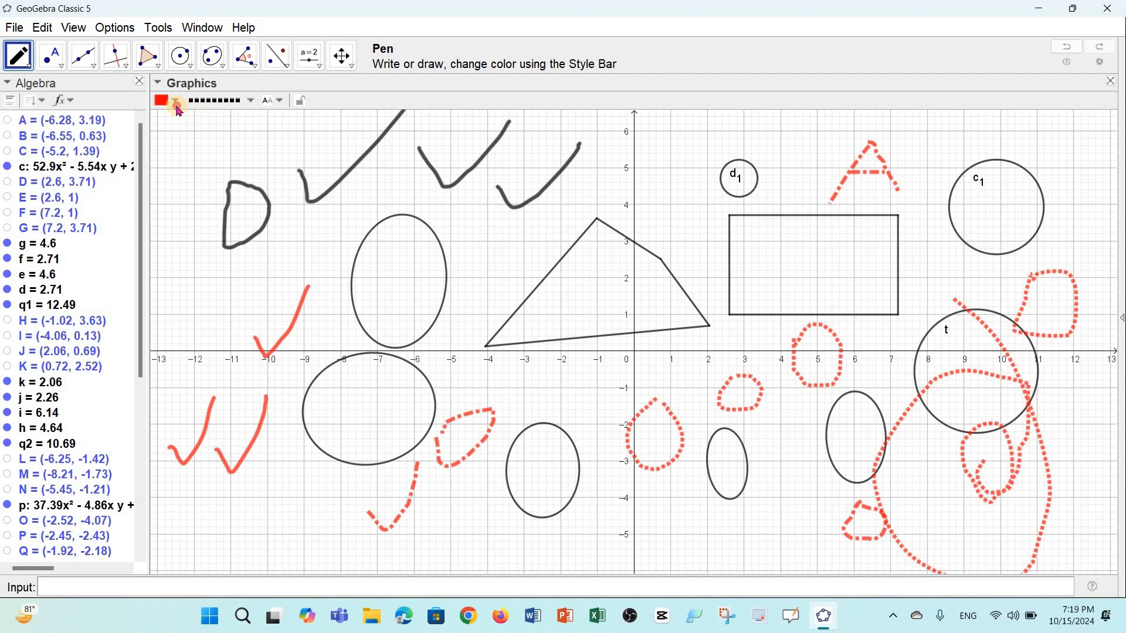
- Set the pen color to green and its line style to dash-dot
click(165, 101)
click(224, 119)
click(215, 100)
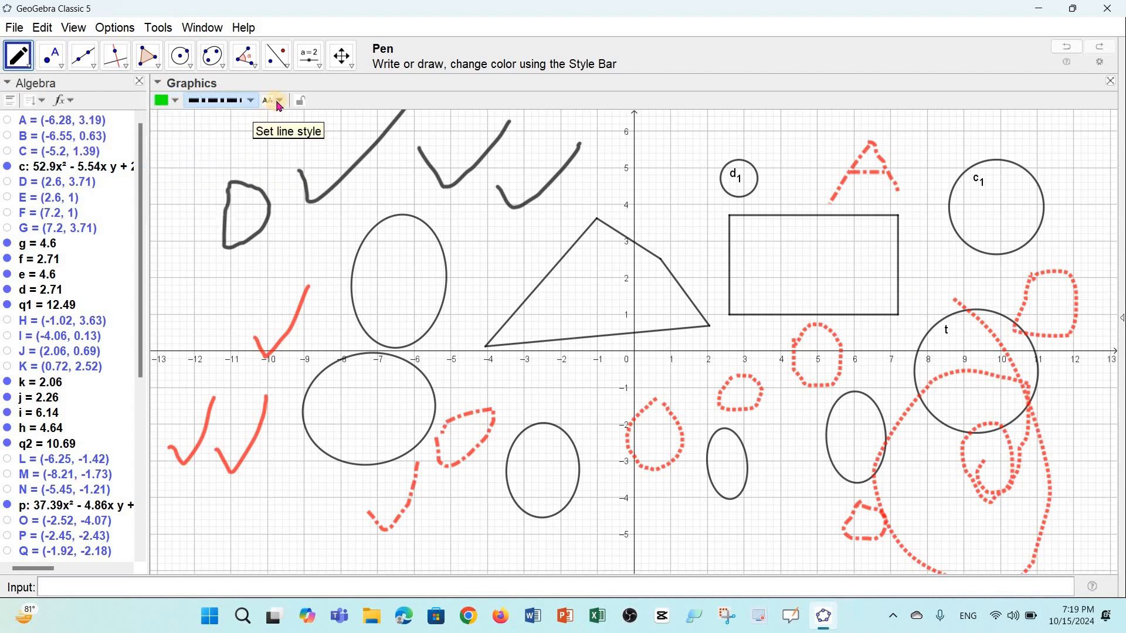
- Open the pen's label style options and turn on object locking
click(273, 100)
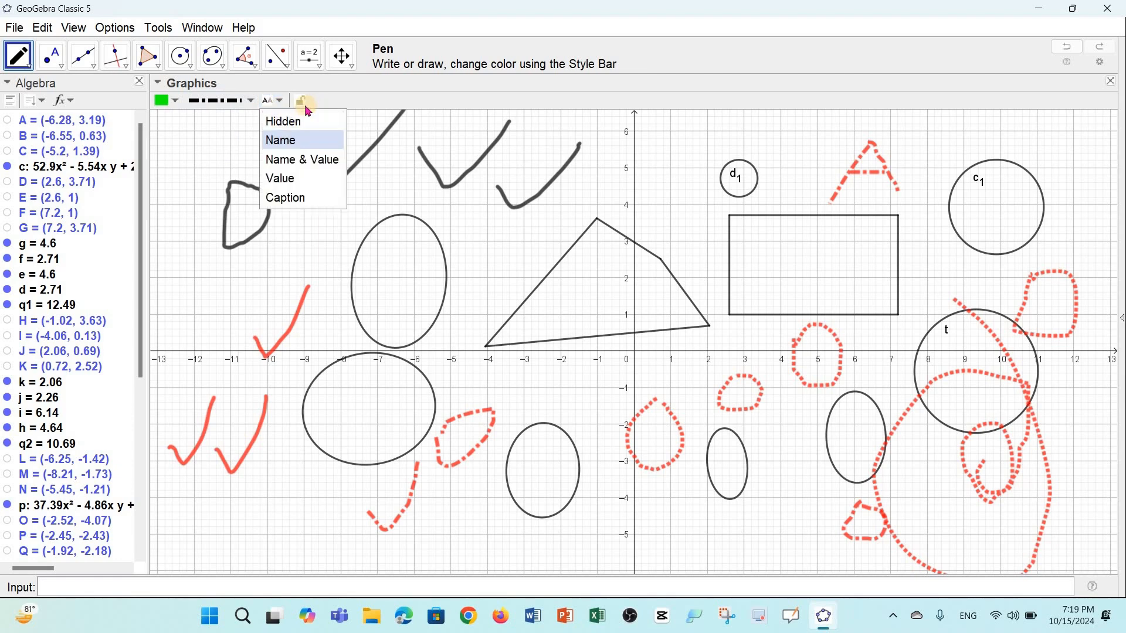
click(264, 128)
click(297, 106)
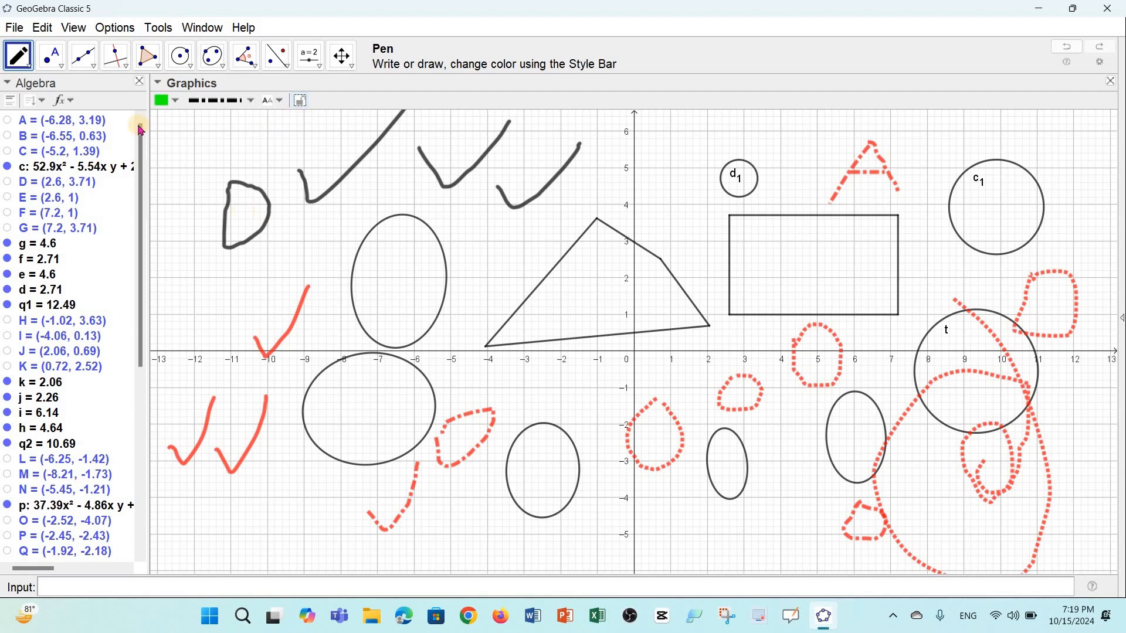
- Shift the black letter D and check marks slightly left and down with the Move tool
click(27, 61)
click(44, 88)
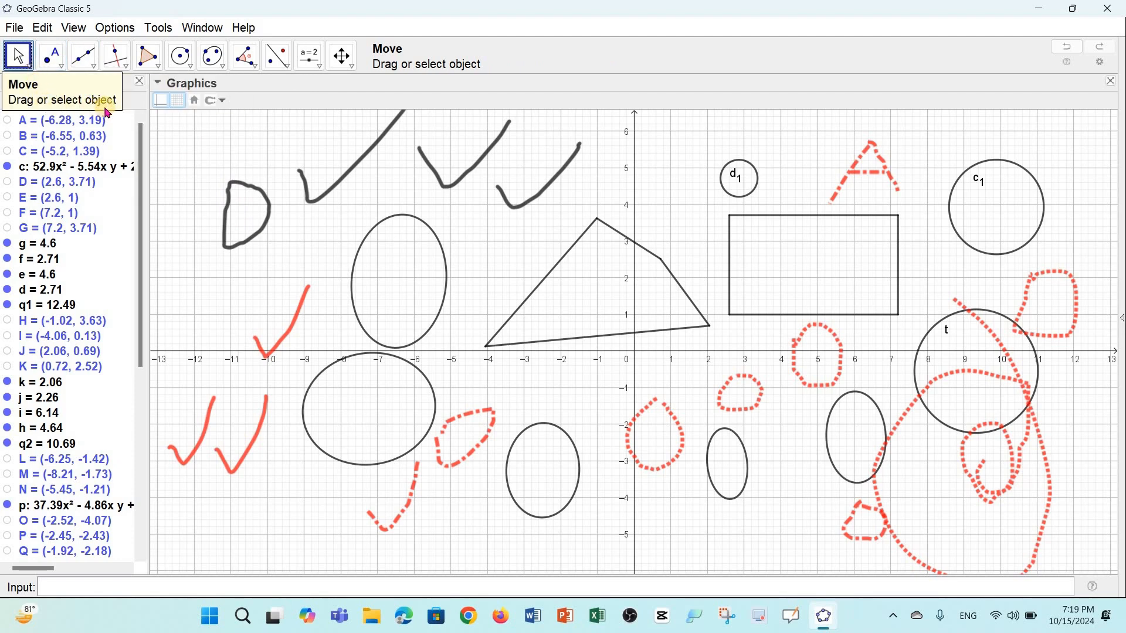
mouse_move(230, 210)
mouse_down()
mouse_move(188, 201)
mouse_move(269, 206)
mouse_move(188, 226)
mouse_up()
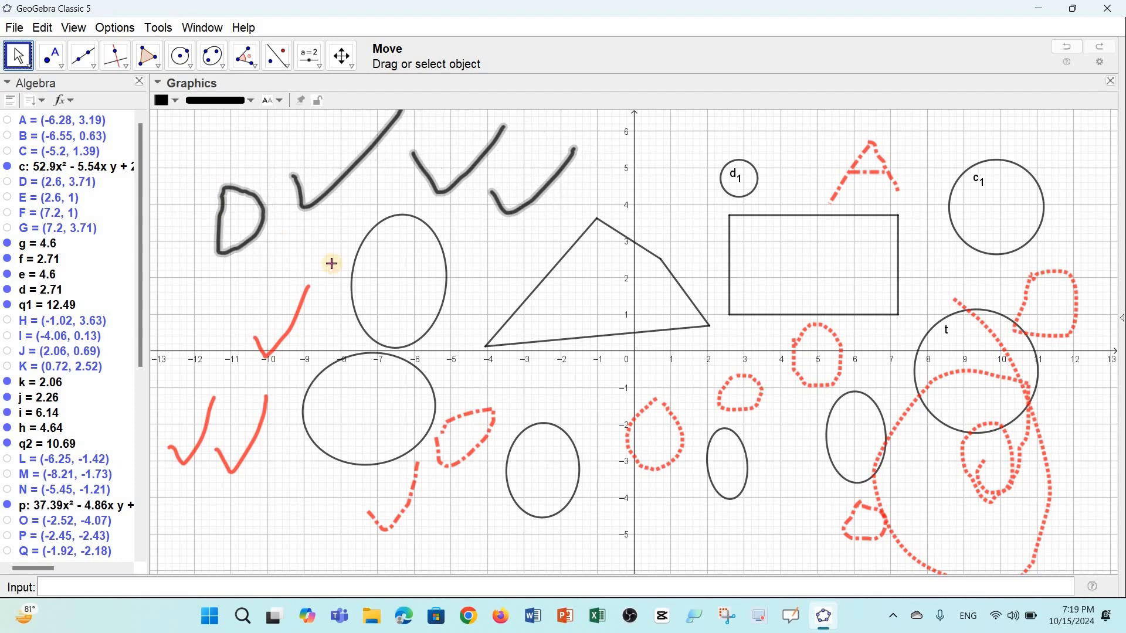
- Move the ellipse left of the quadrilateral to about (-6, 2) and the large ellipse below it to about (-7.8, -2.5)
click(356, 249)
drag(287, 249, 372, 244)
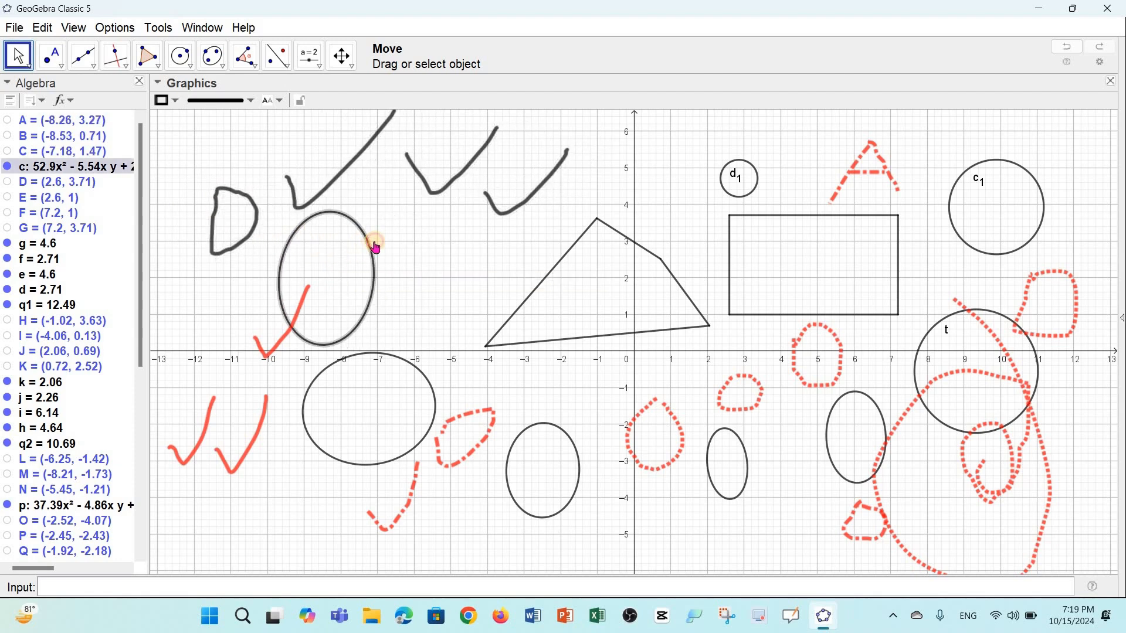
drag(333, 387, 313, 420)
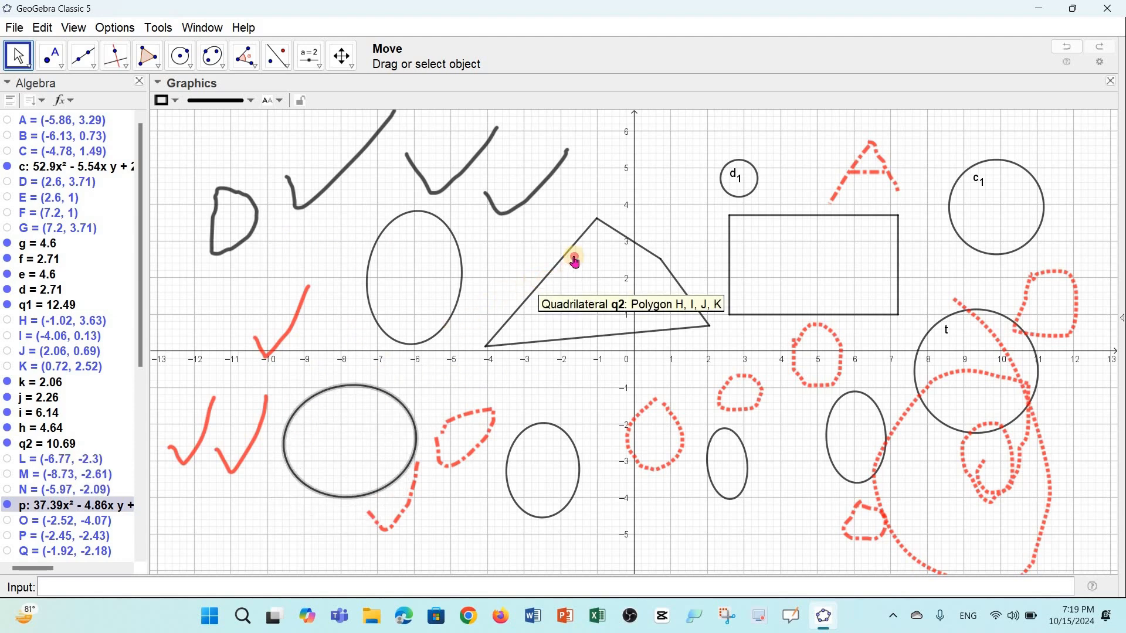
- Shift the quadrilateral upward and reposition the rectangle slightly to the left
drag(573, 252, 539, 264)
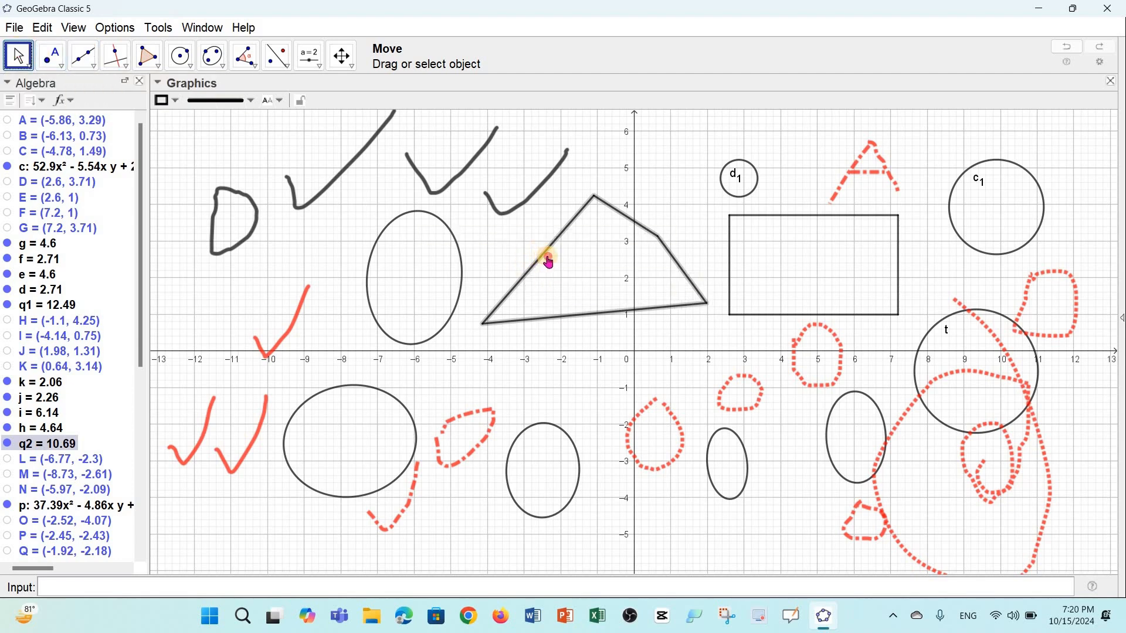
drag(546, 262, 621, 228)
drag(552, 236, 779, 261)
drag(684, 191, 661, 179)
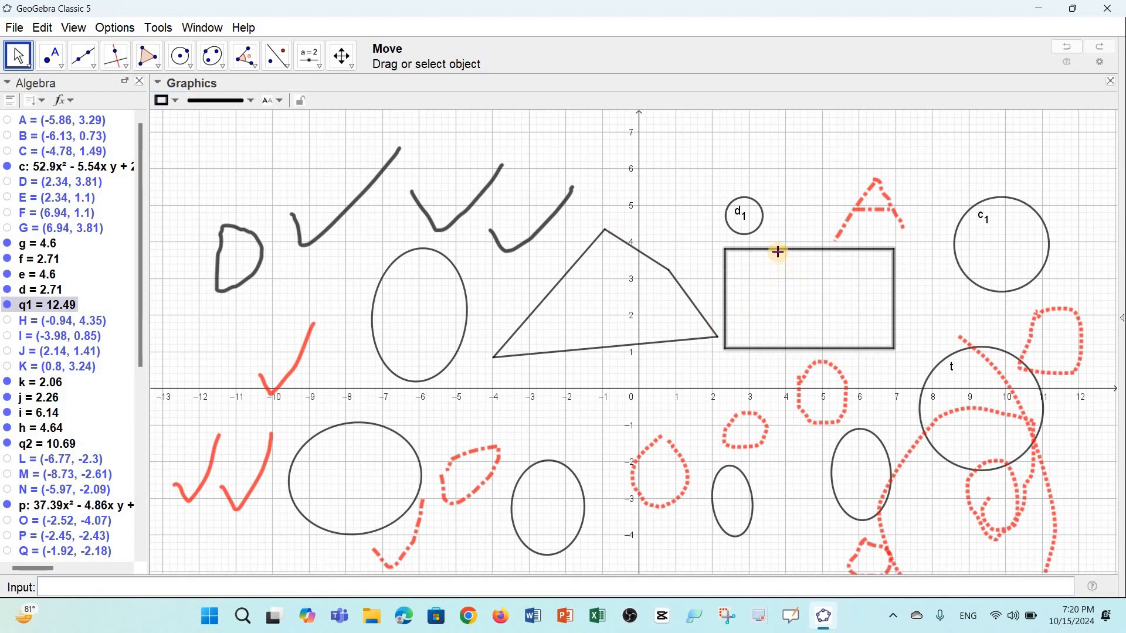
- Move the rectangle around the graph, leaving its upper left corner at about (2.28, 3.79)
mouse_move(783, 234)
mouse_down()
mouse_move(791, 205)
mouse_move(789, 242)
mouse_up()
click(767, 149)
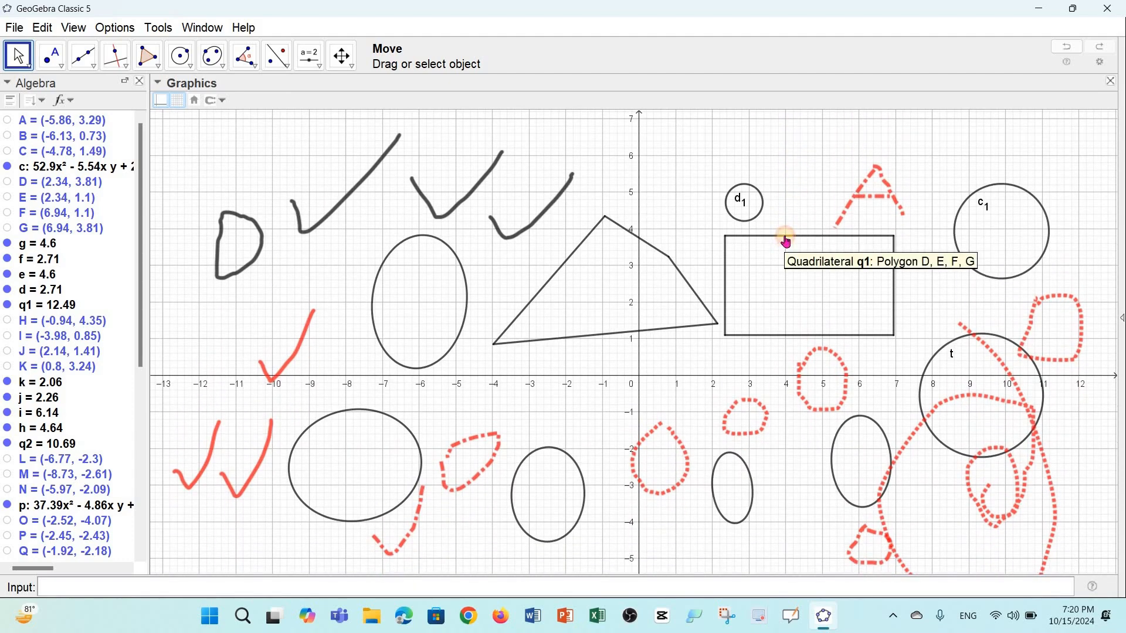
click(787, 240)
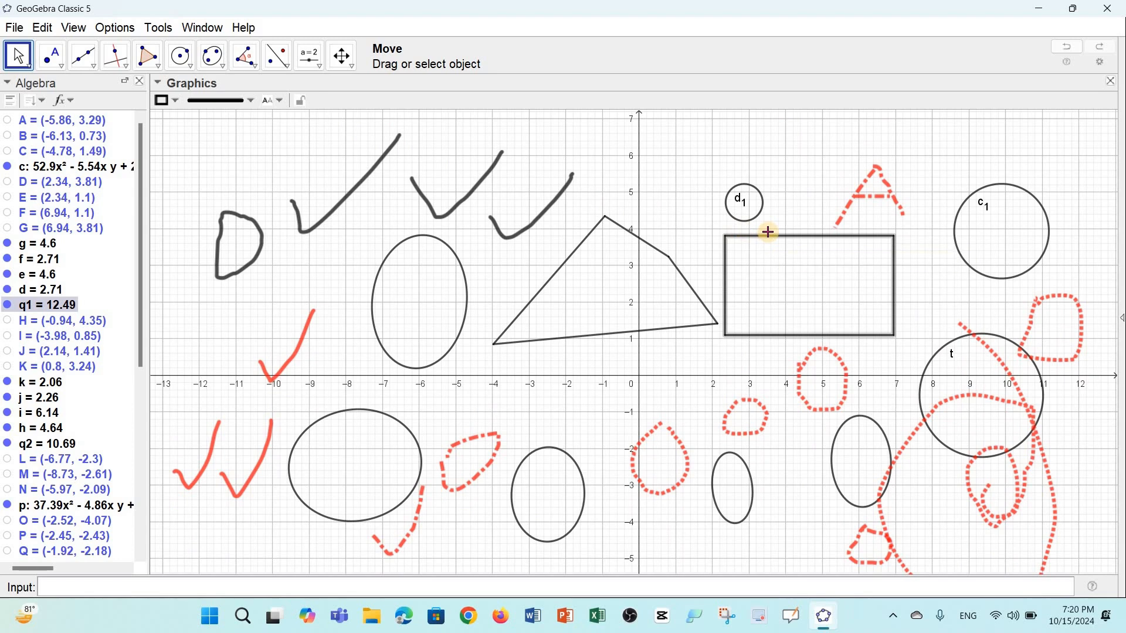
mouse_move(770, 240)
mouse_down()
mouse_move(780, 209)
mouse_move(791, 241)
mouse_move(768, 241)
mouse_up()
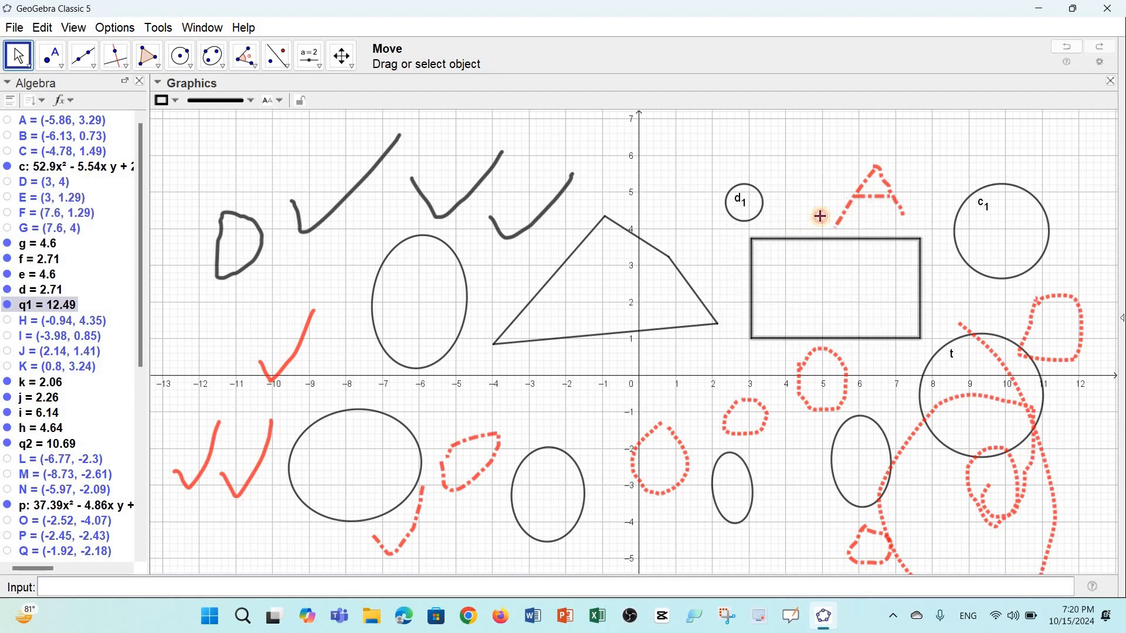
- Move the group of red dash-dot pen strokes, including the letter A, slightly up and to the right
mouse_move(878, 200)
mouse_down()
mouse_move(859, 186)
mouse_move(896, 194)
mouse_up()
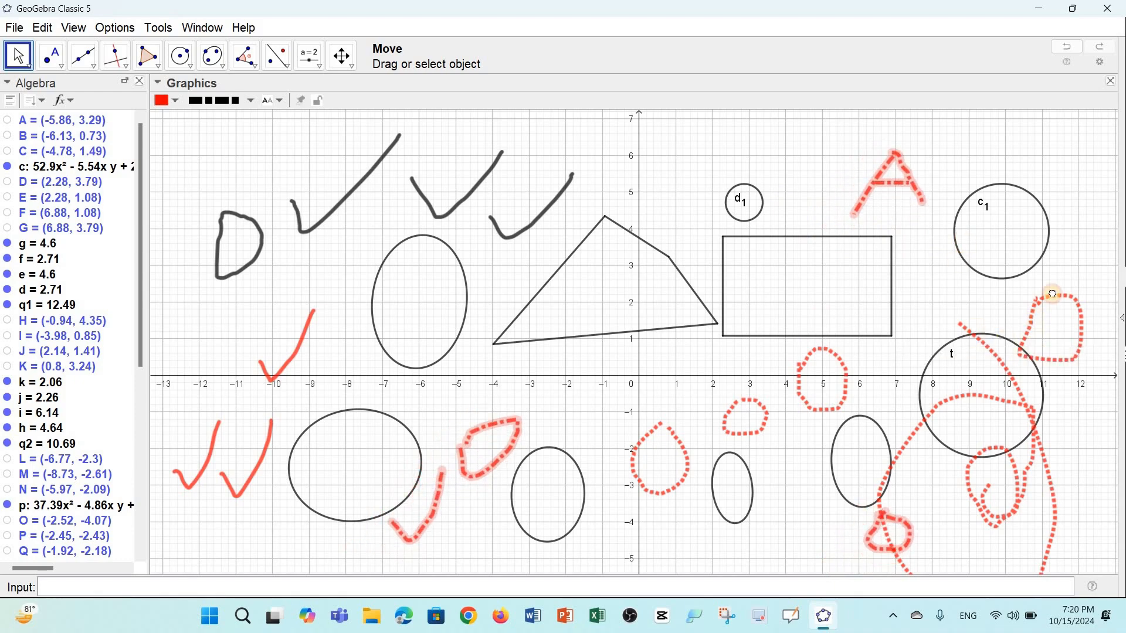
drag(1029, 320, 1040, 309)
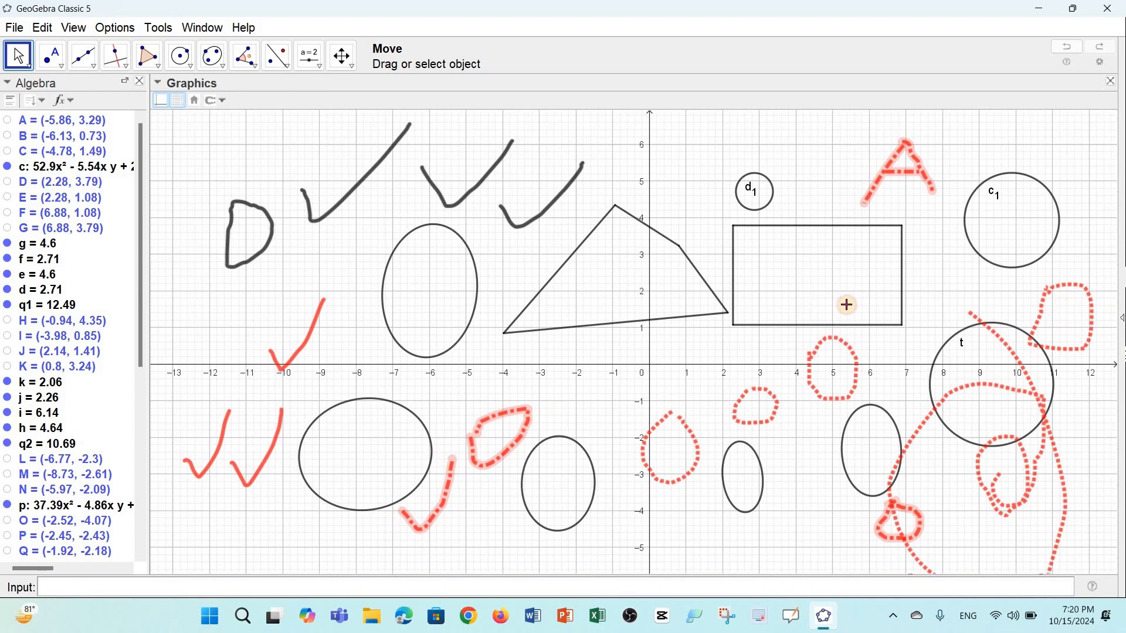
drag(848, 305, 853, 302)
- Select all objects in the construction and delete them
key(ctrl+a)
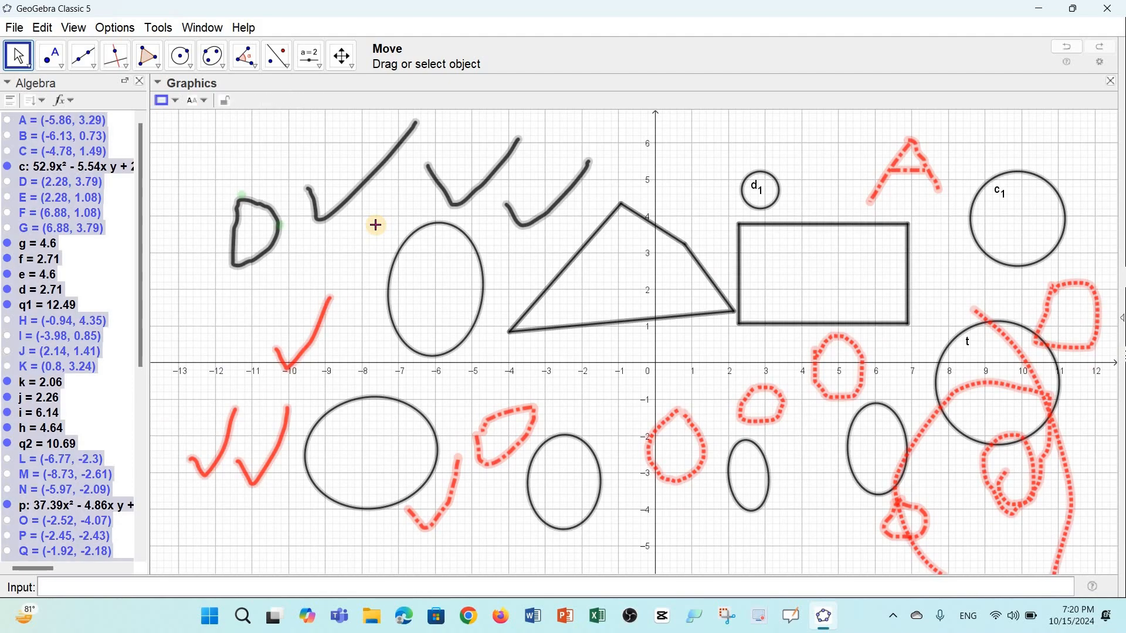
key(Delete)
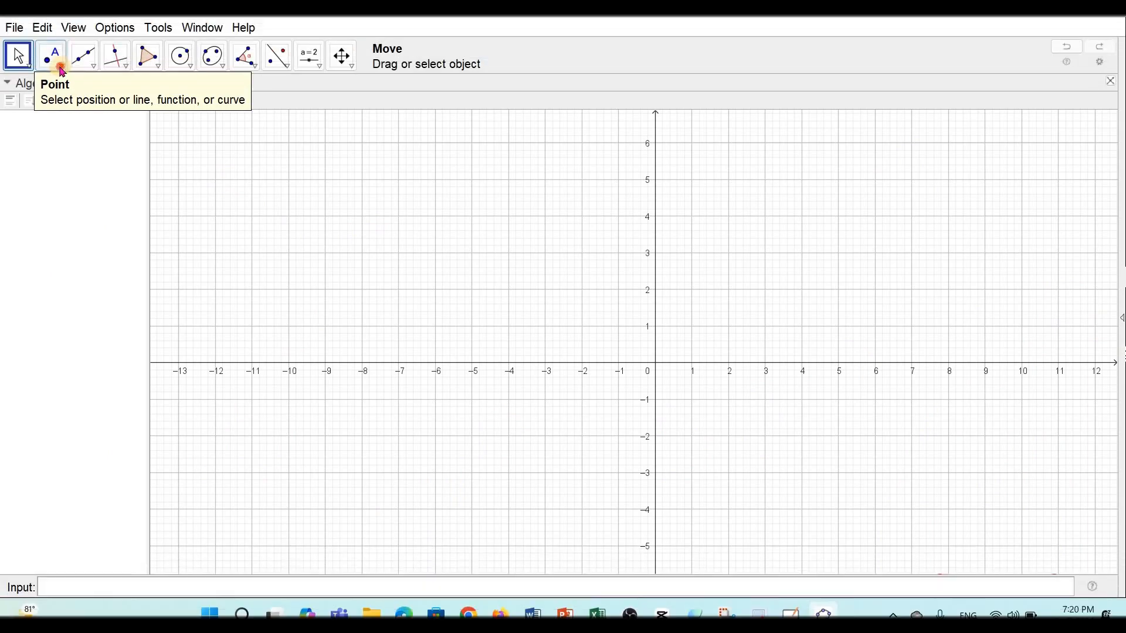
- Plot points at (-11, 4), (-9, 4), (-8, 5), (-6.82, 4.91) and (-4.8, 2.97) with the Point tool
click(51, 56)
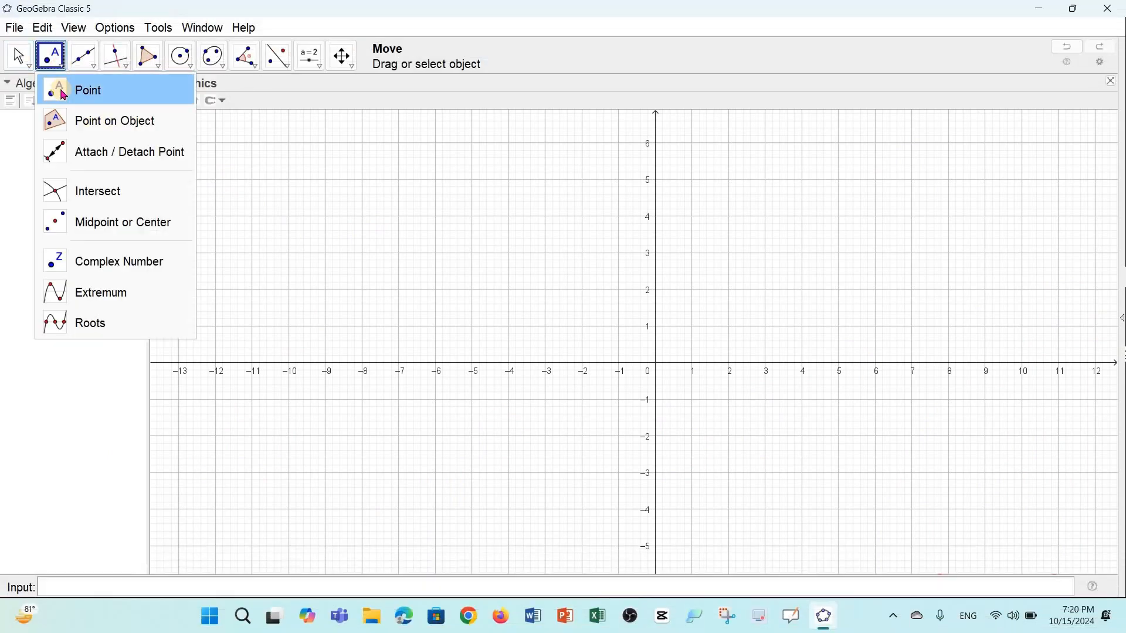
click(67, 96)
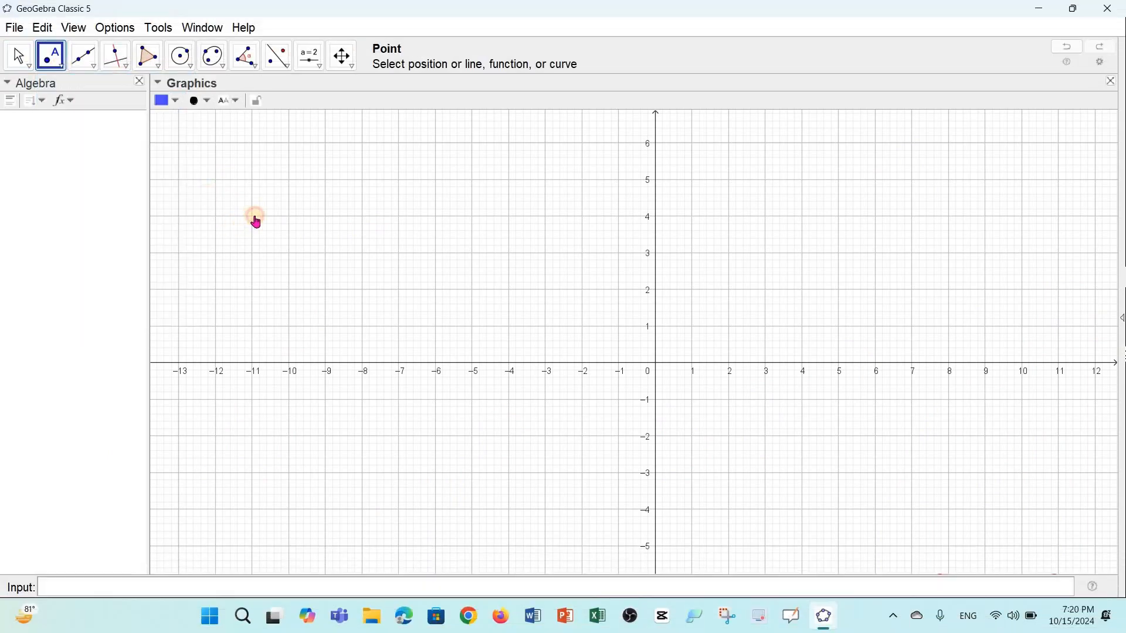
click(253, 217)
click(326, 217)
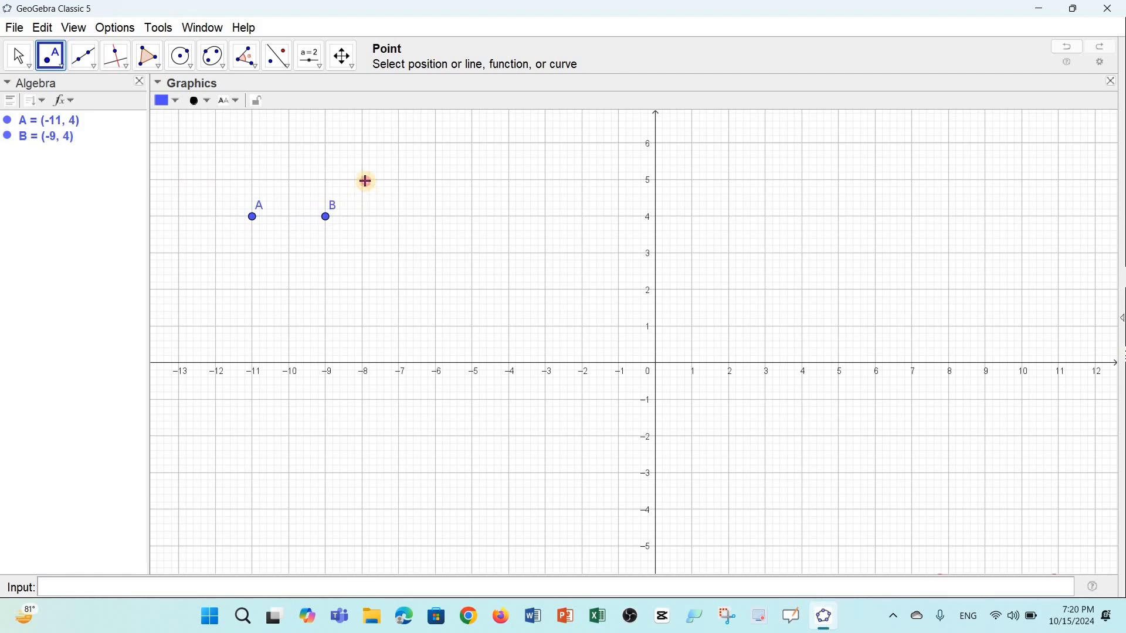
click(406, 184)
click(480, 254)
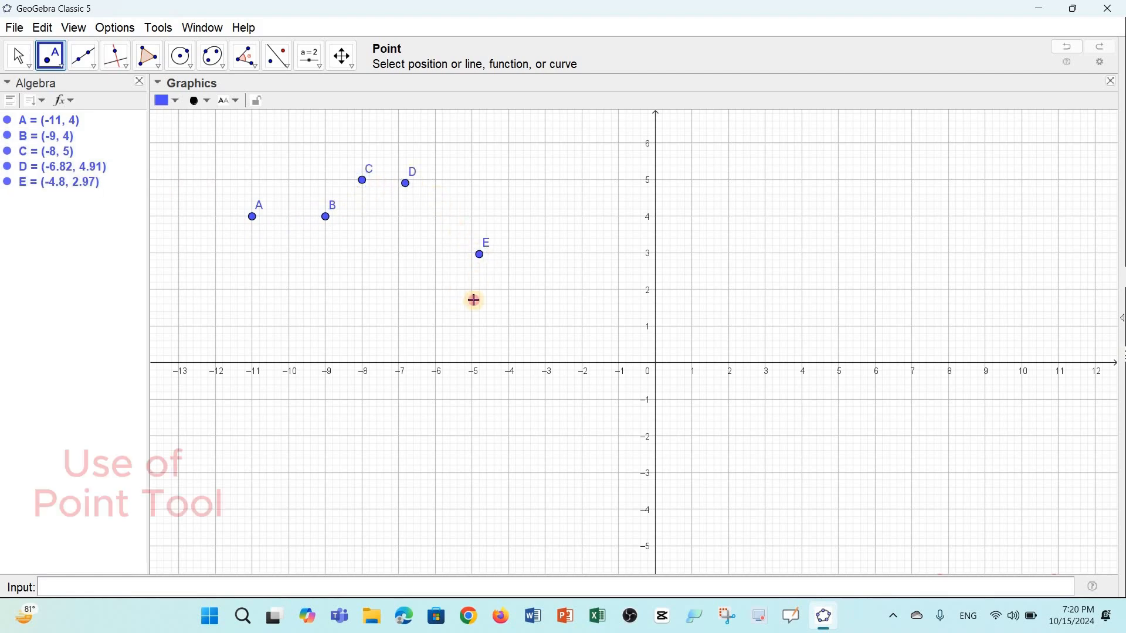
- Plot nine more points scattered across the graph between x = -5.38 and x = 6.52
click(459, 297)
click(627, 285)
click(719, 223)
click(735, 337)
click(599, 406)
click(733, 413)
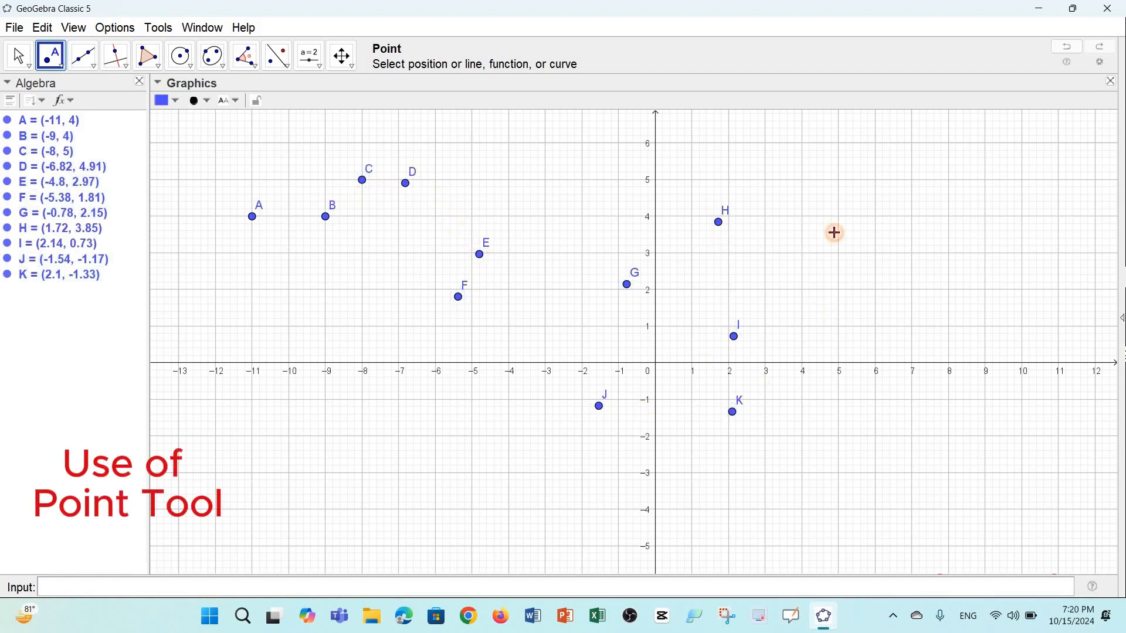
click(835, 308)
click(837, 231)
click(895, 216)
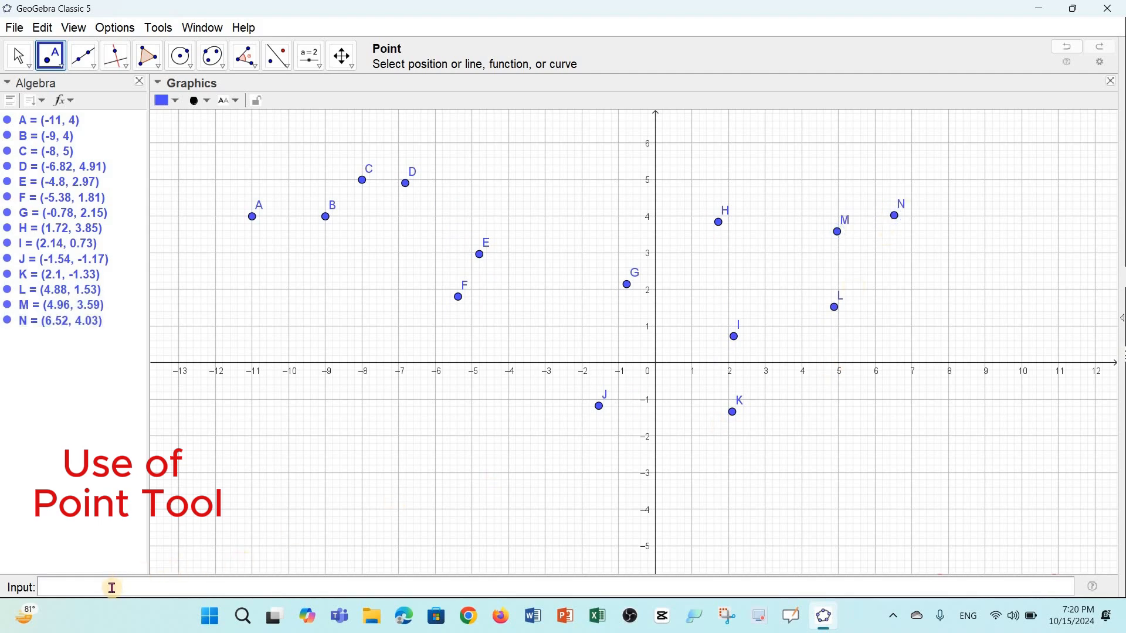
- Draw a triangle with the Polygon tool through (-8.86, -1.35), (-10.86, -4.13) and (-6, -4)
click(50, 58)
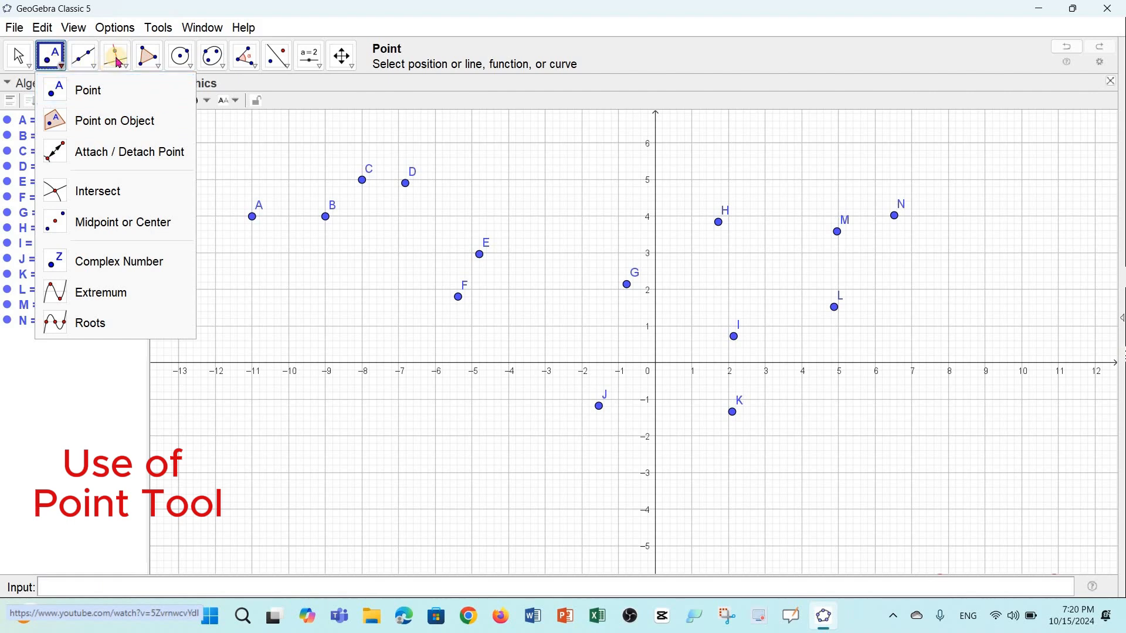
click(148, 56)
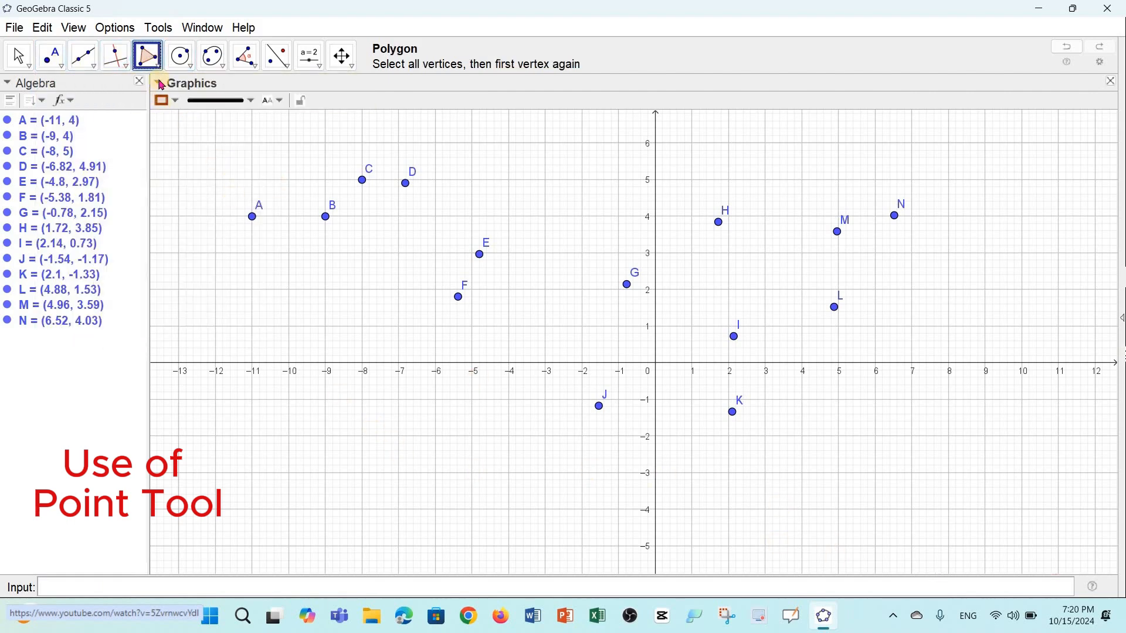
click(147, 57)
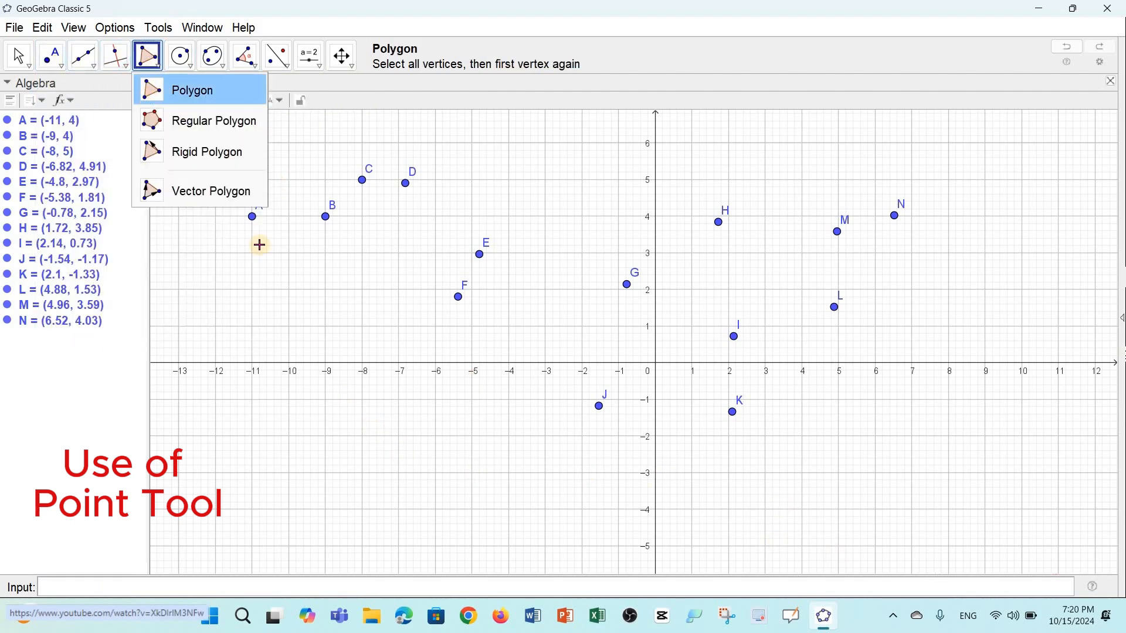
click(330, 414)
click(258, 514)
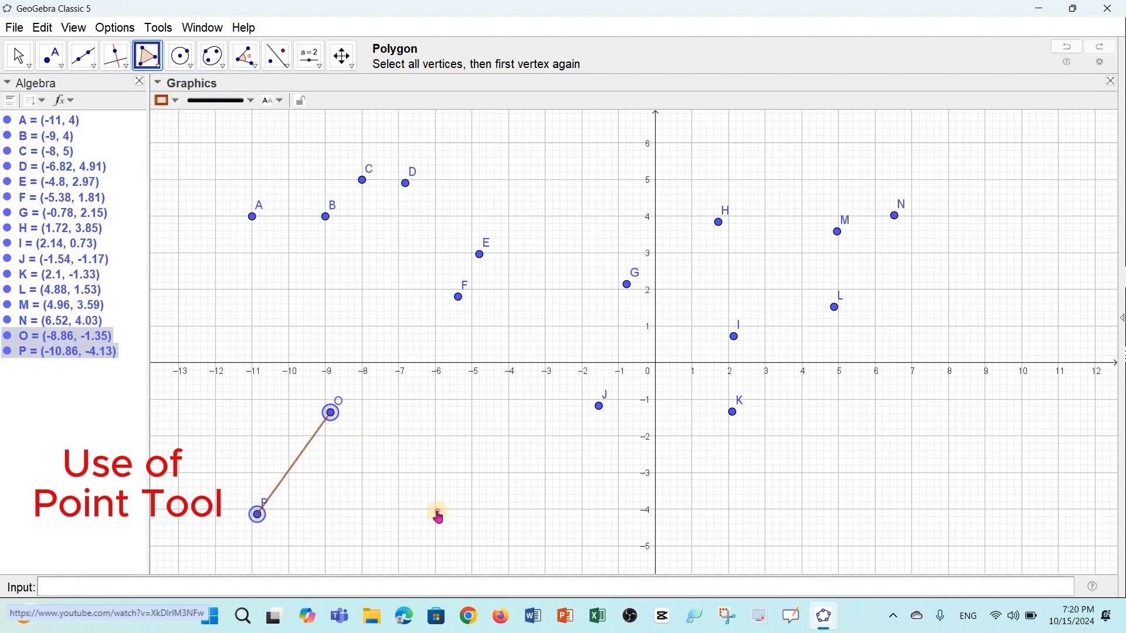
click(436, 510)
click(332, 413)
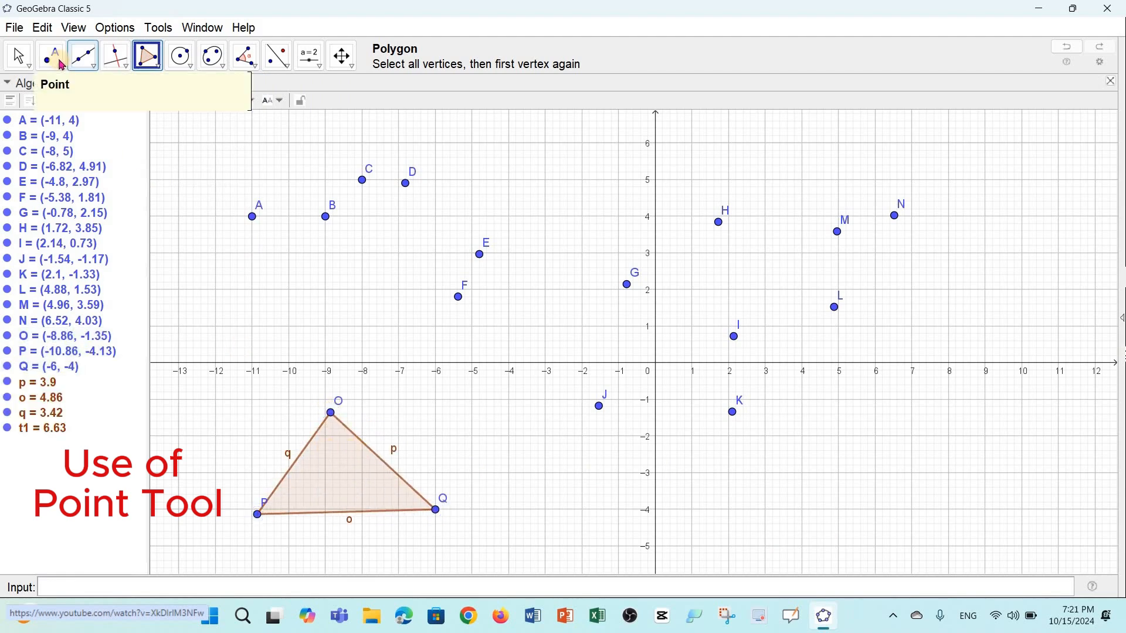
- Use Point on Object to place one point inside the triangle at about (-8.42, -3.03) and another on side q
click(61, 65)
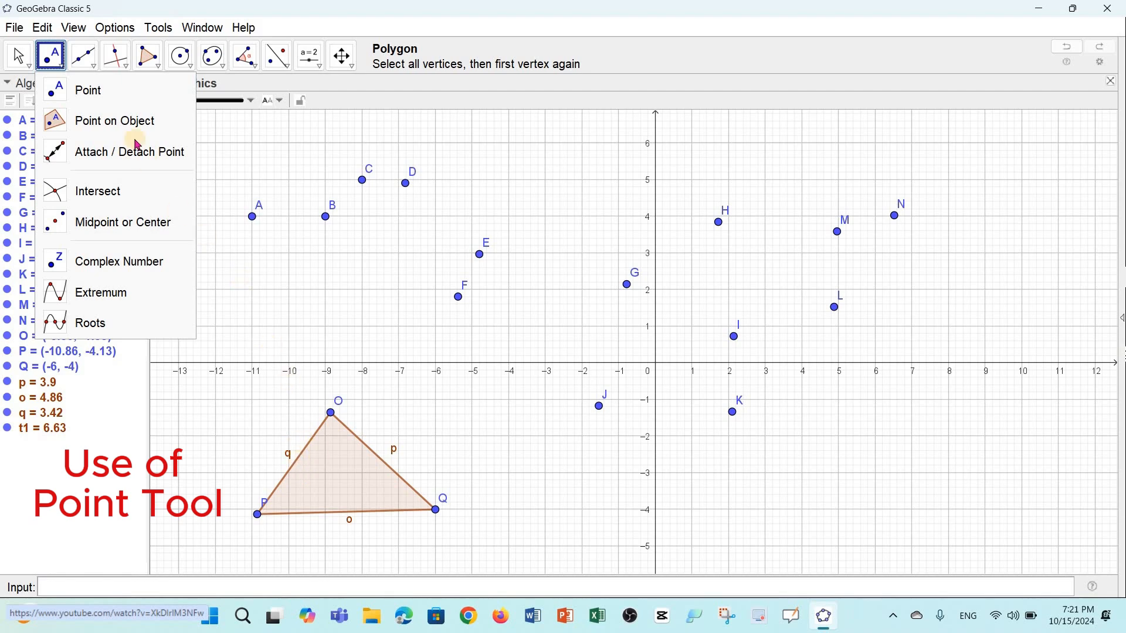
click(57, 133)
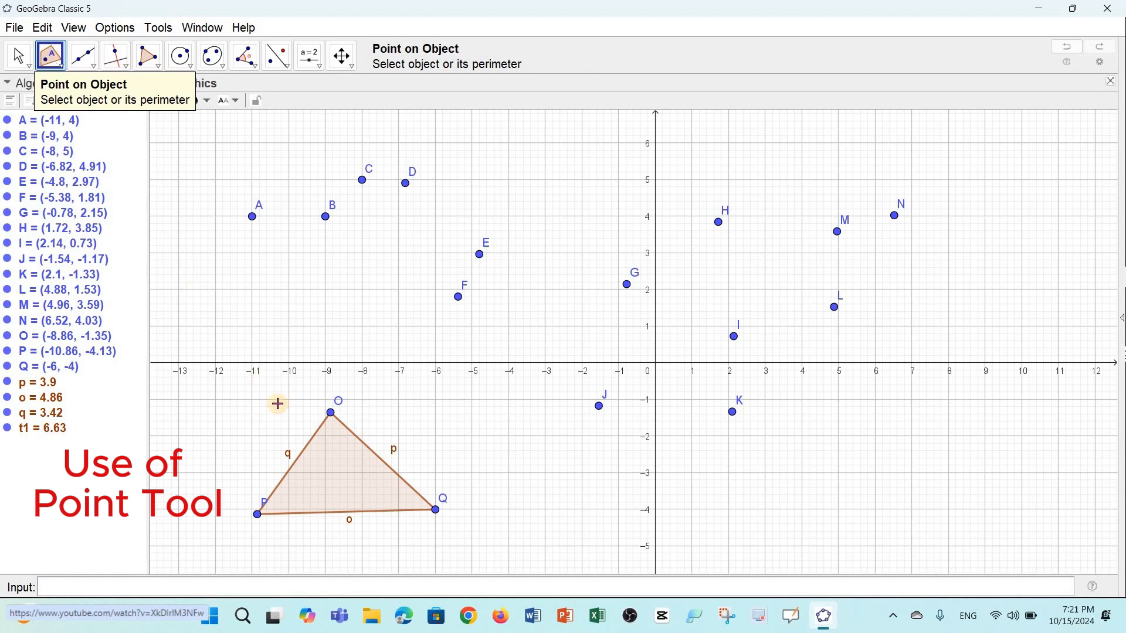
click(347, 474)
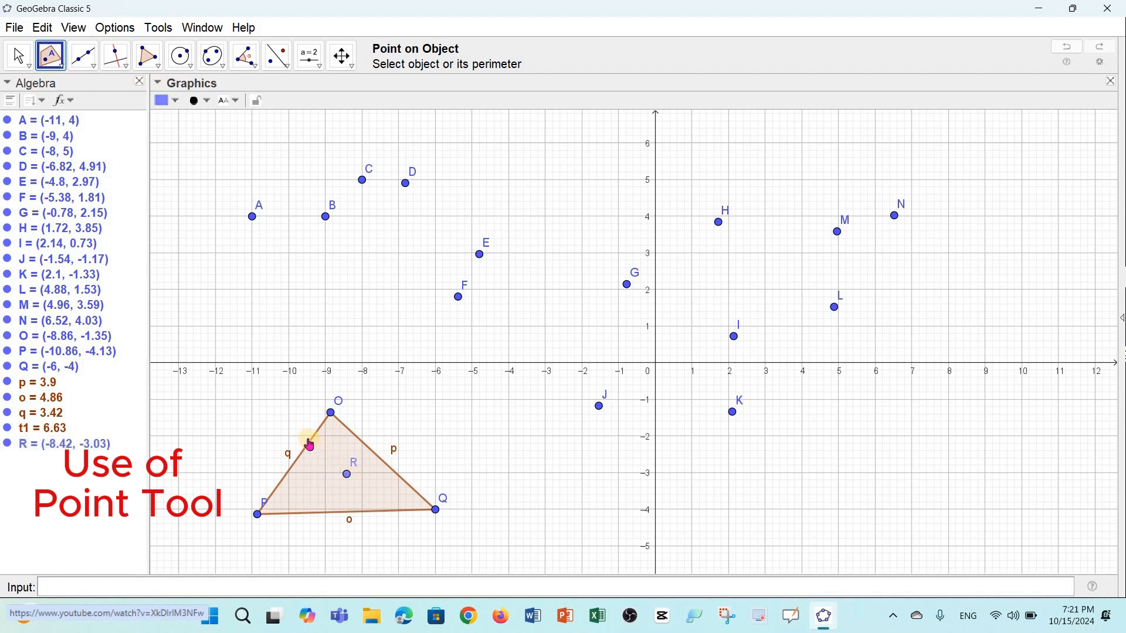
click(17, 55)
click(41, 64)
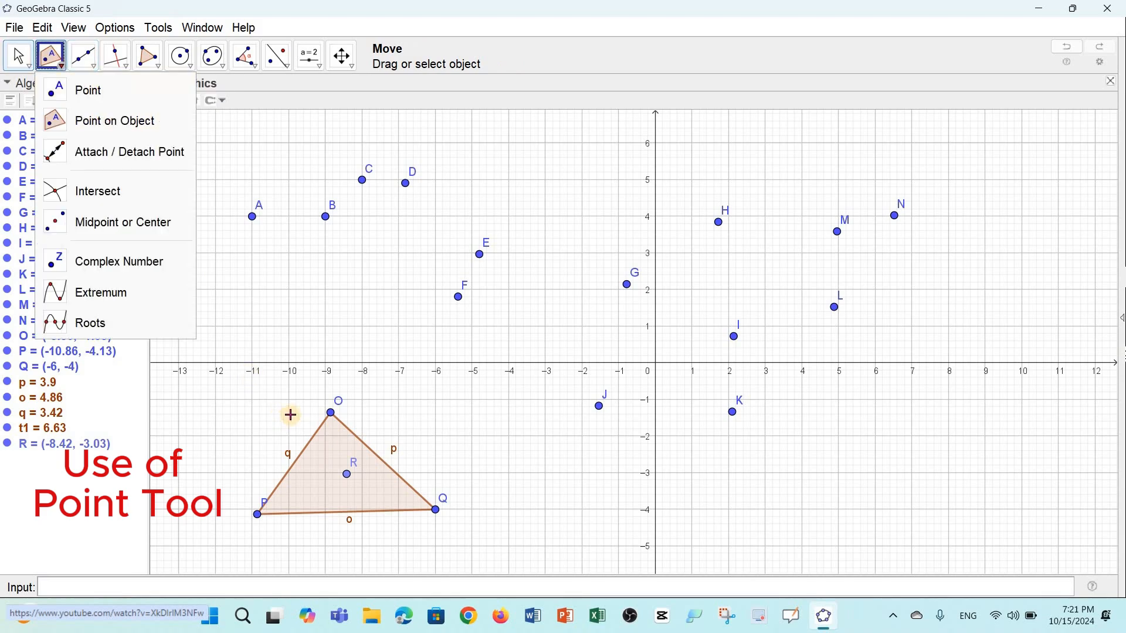
click(53, 121)
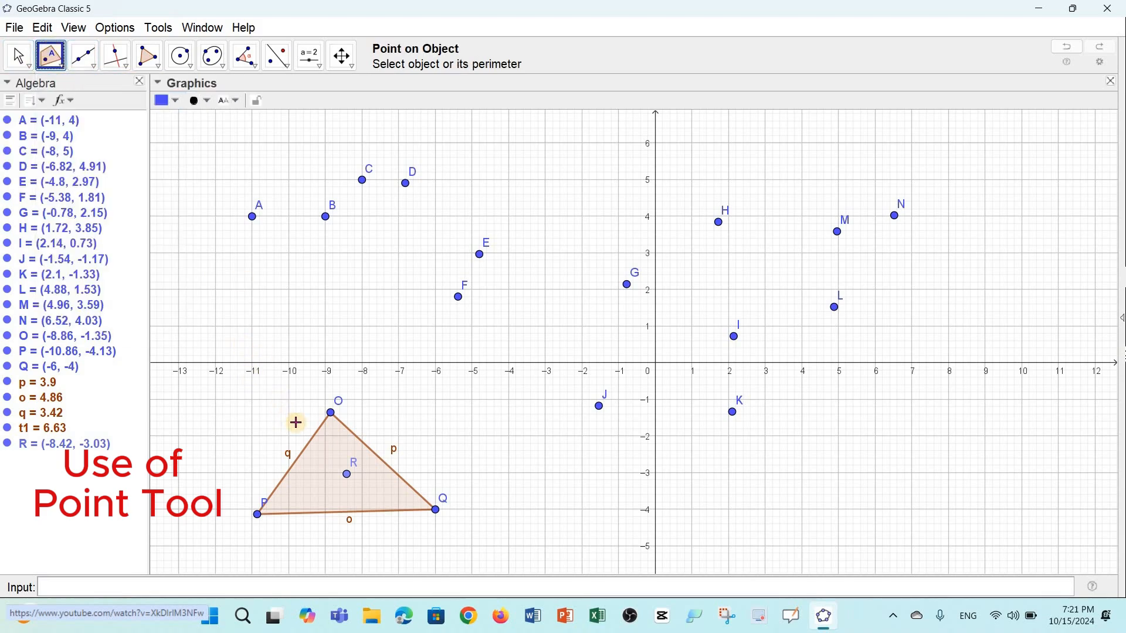
click(300, 457)
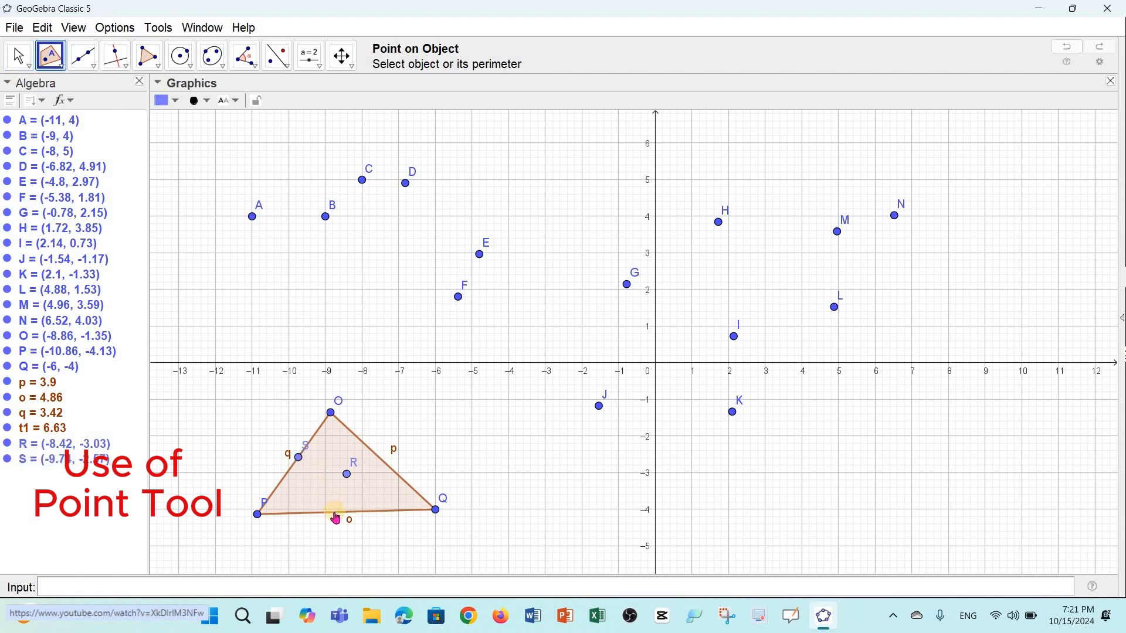
- Place two points on side o and three points on side p of the triangle with Point on Object
click(336, 514)
click(384, 463)
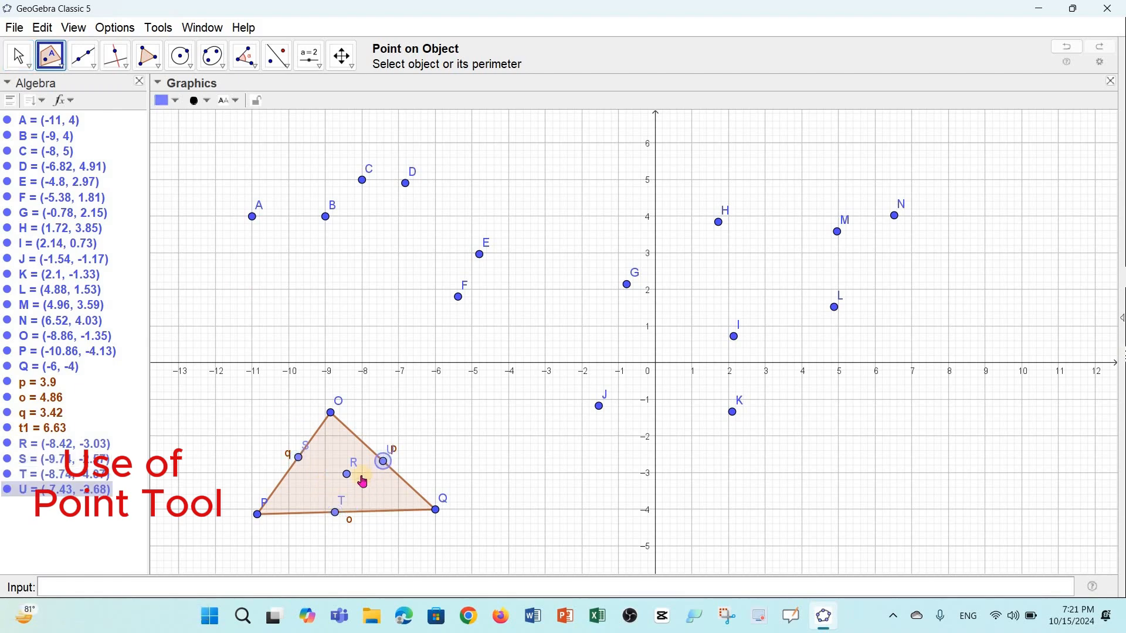
click(357, 439)
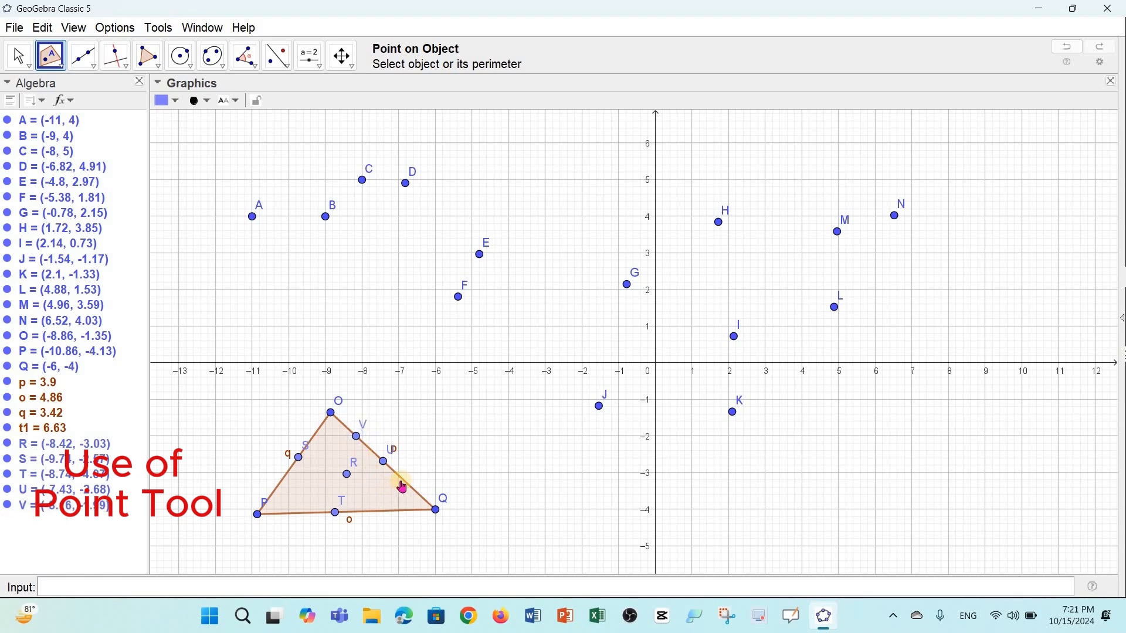
click(404, 481)
click(379, 512)
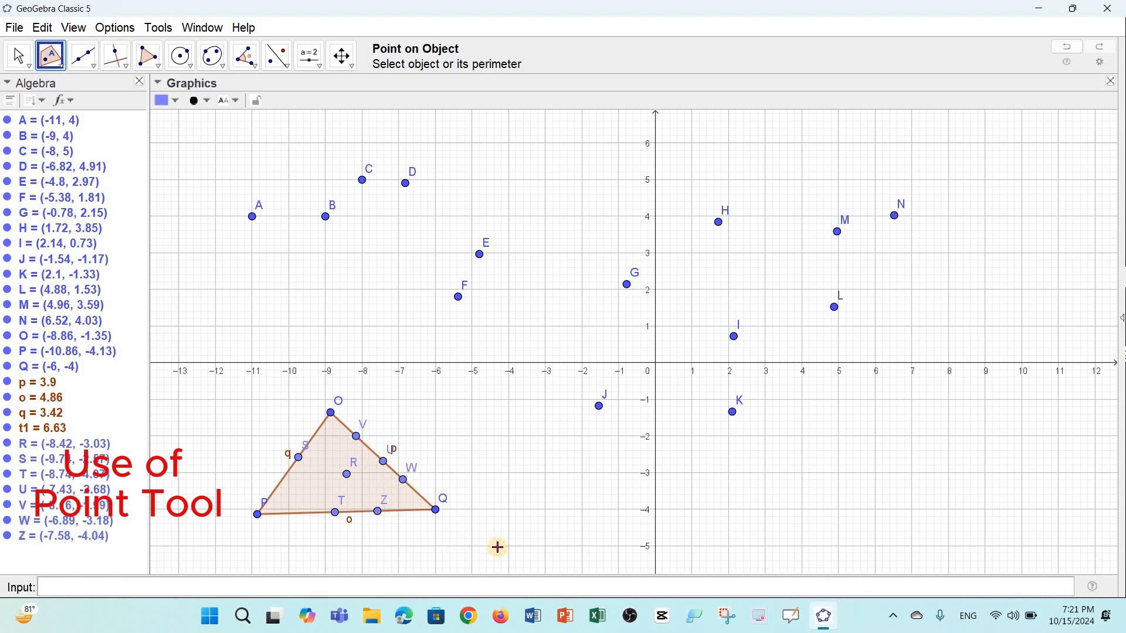
- Place three points in the empty area beside the triangle at (-4, -5), (-3.02, -4.23) and about (-3, -3) with Point on Object
click(511, 552)
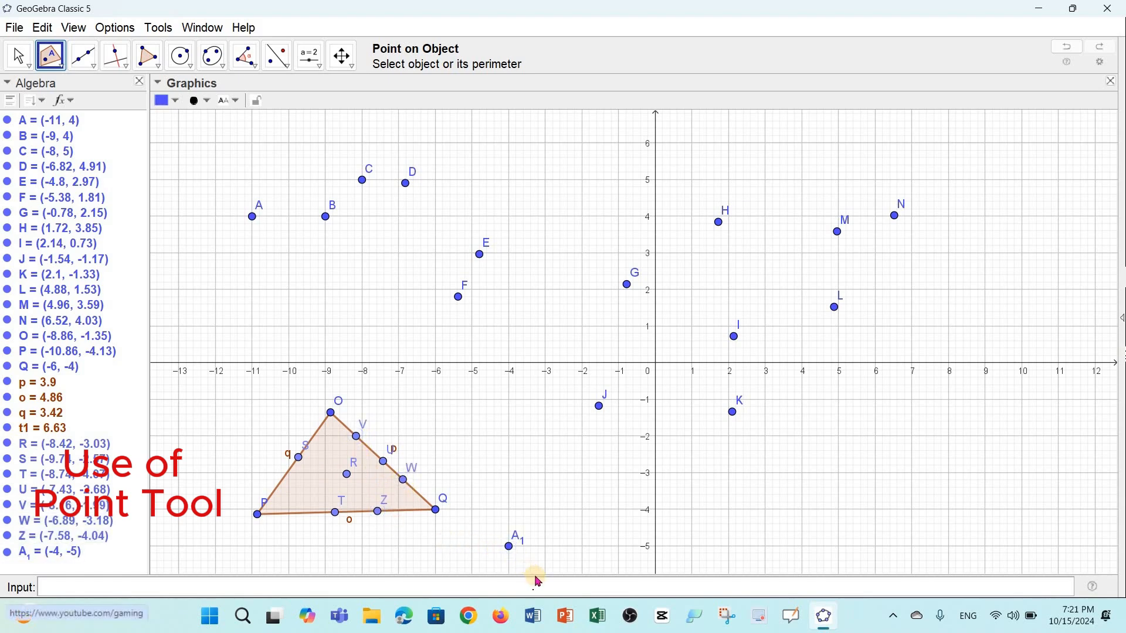
click(546, 520)
click(545, 474)
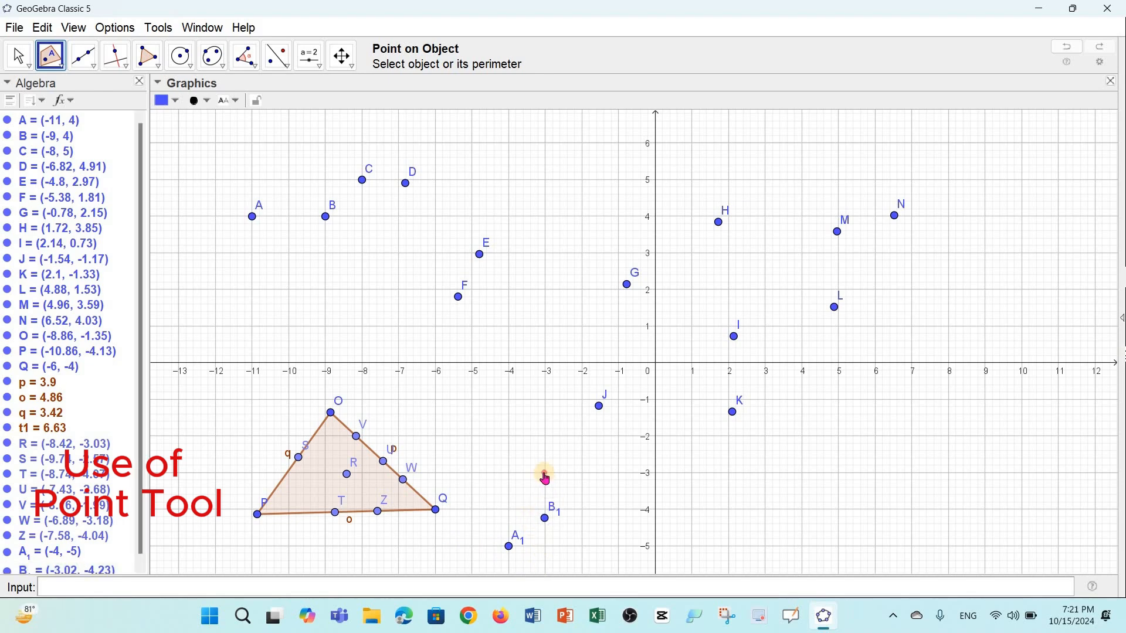
click(51, 62)
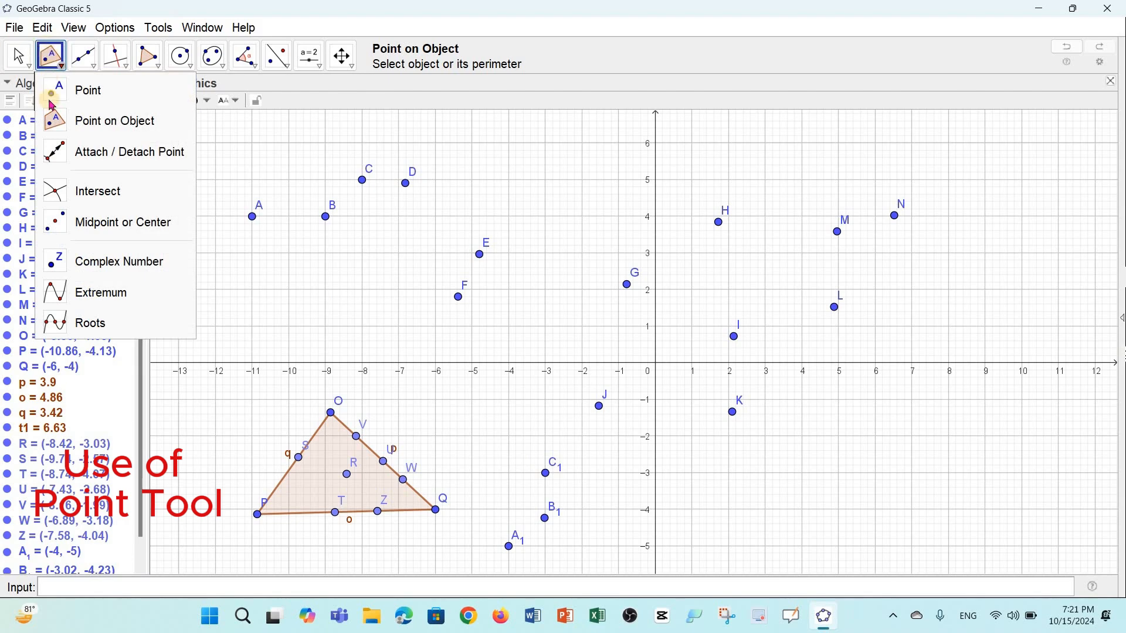
click(440, 369)
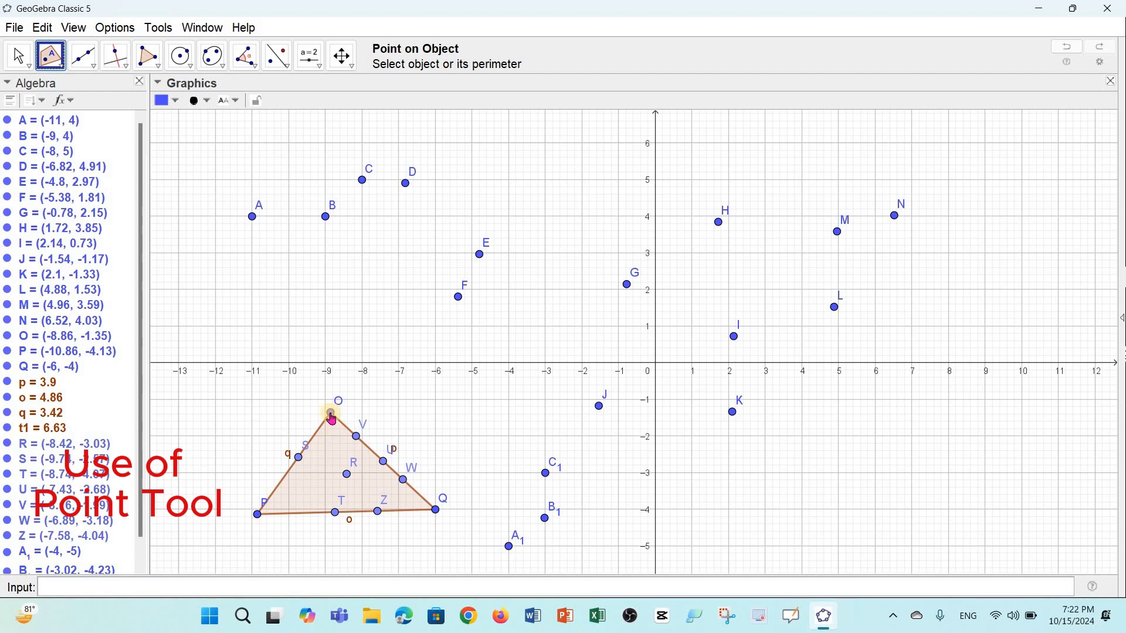
- Draw a circle centred at about (4.9, -1.7) through a point at about (6.7, -2.5) with Circle with Center through Point
click(180, 56)
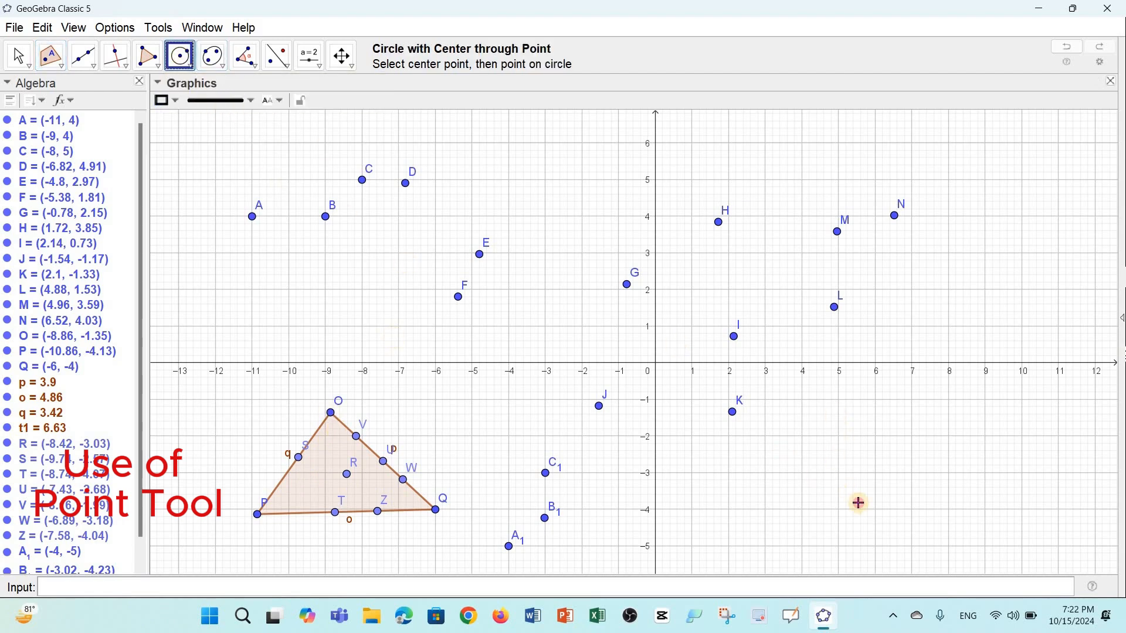
click(836, 428)
click(904, 457)
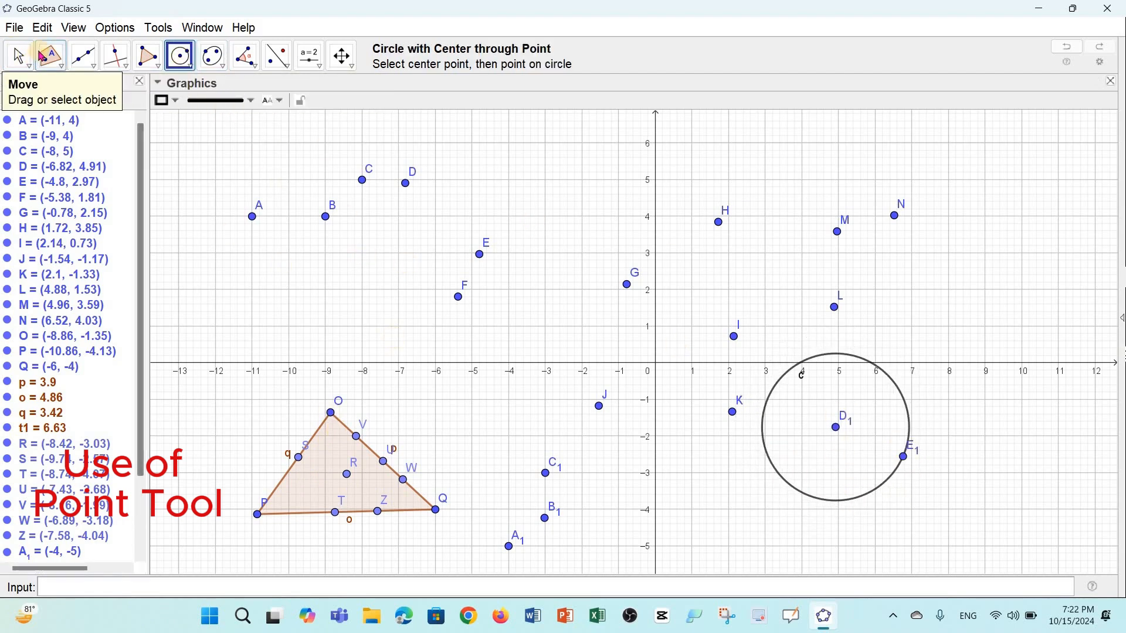
- Plot three free points outside the circle at about (8.3, 0.5), (8.1, 1.3) and (7, 1.3) with the Point tool
click(66, 68)
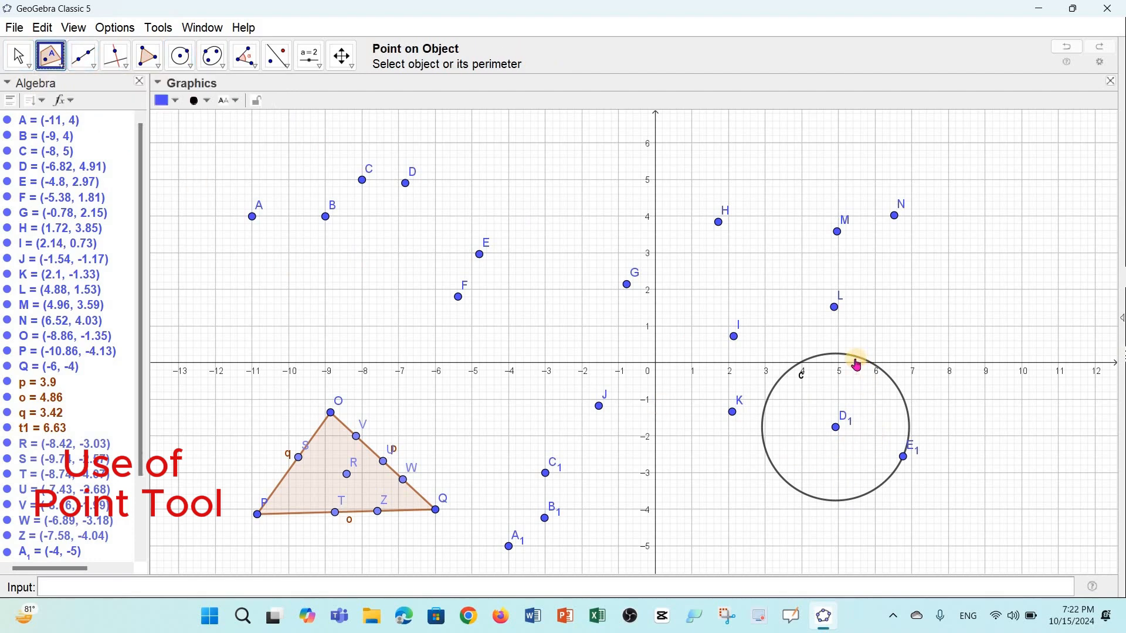
click(65, 71)
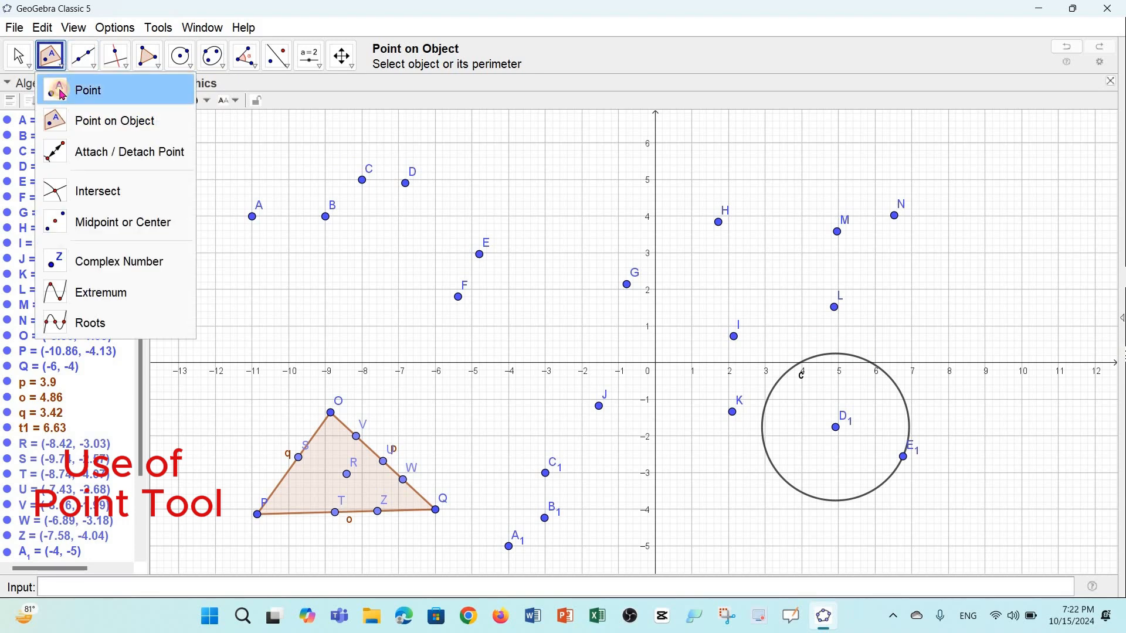
click(63, 86)
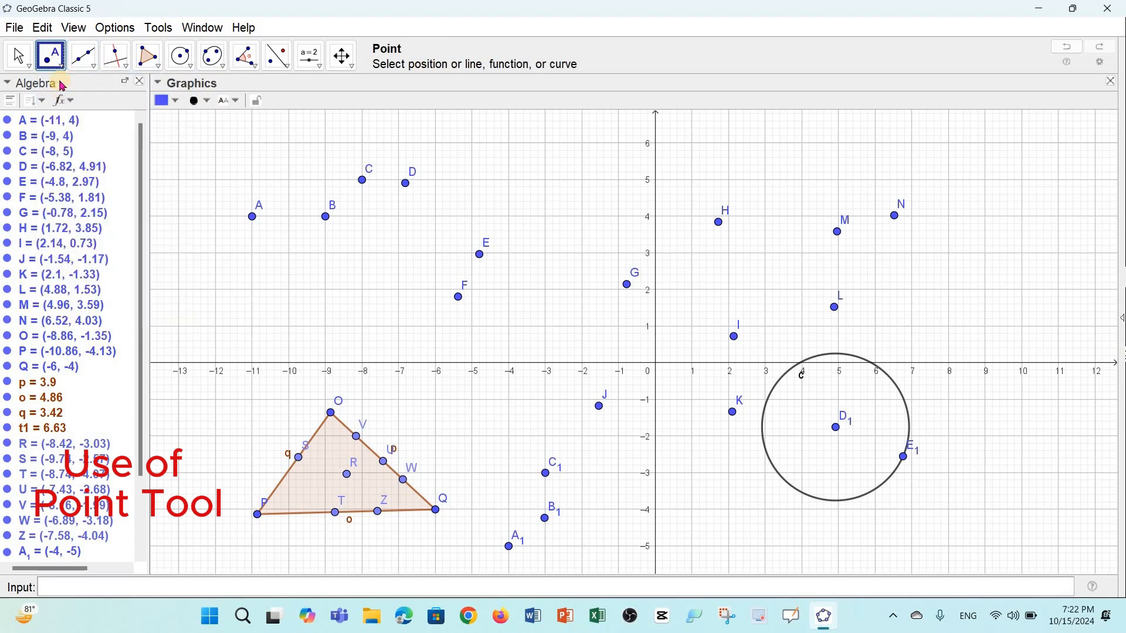
click(960, 345)
click(952, 316)
click(912, 316)
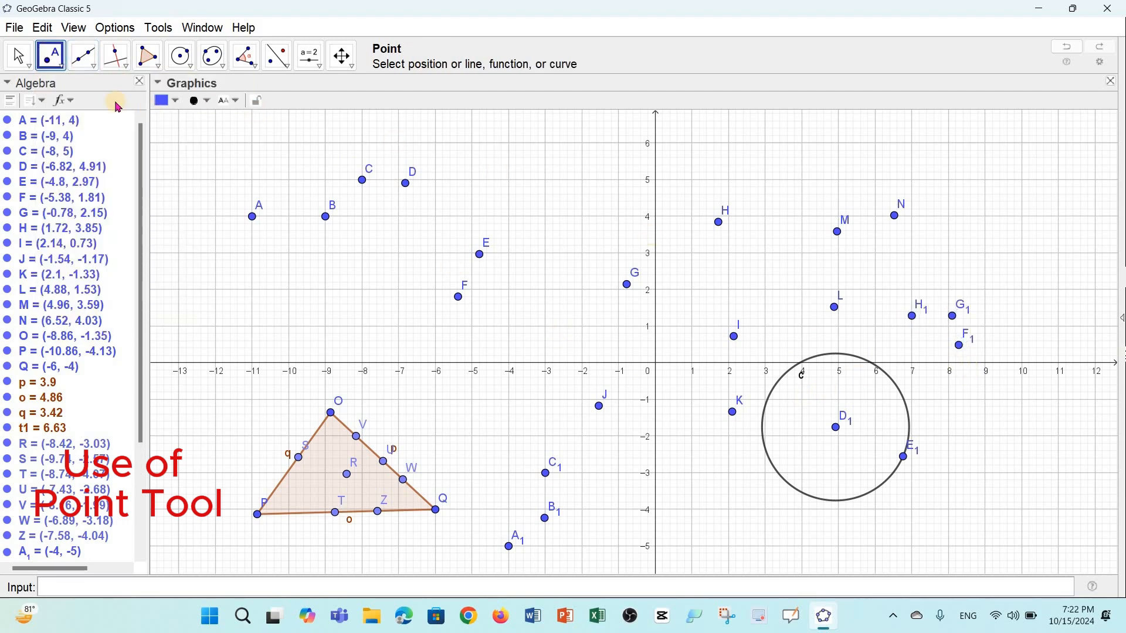
- Use Point on Object to place four points around the circle's perimeter and one more beside it at (6.26, -3.43)
click(59, 69)
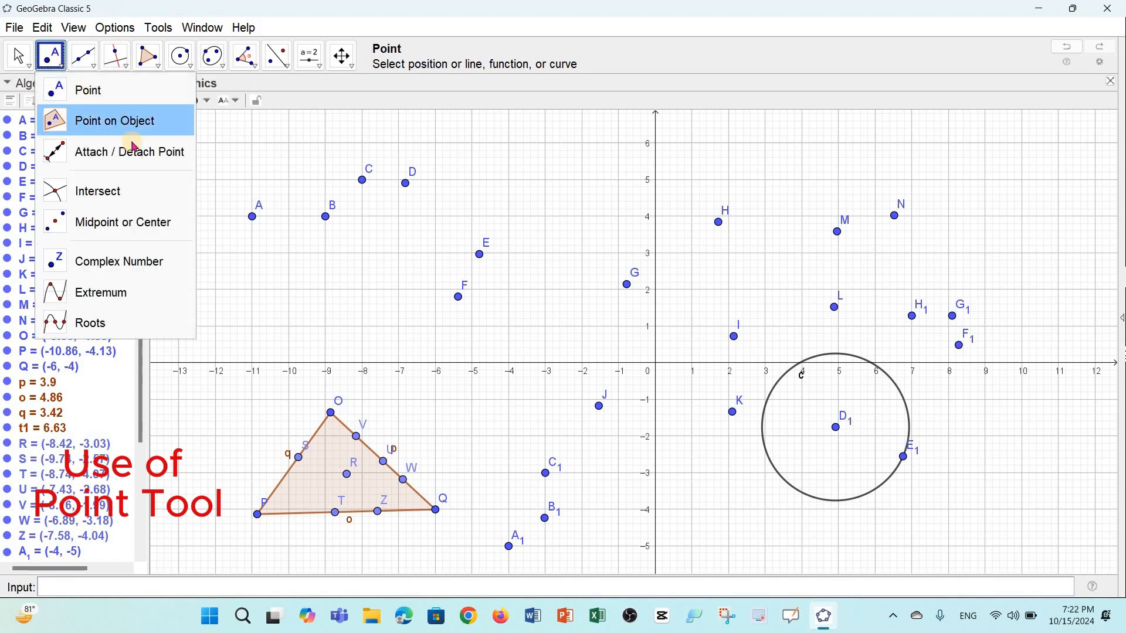
click(88, 118)
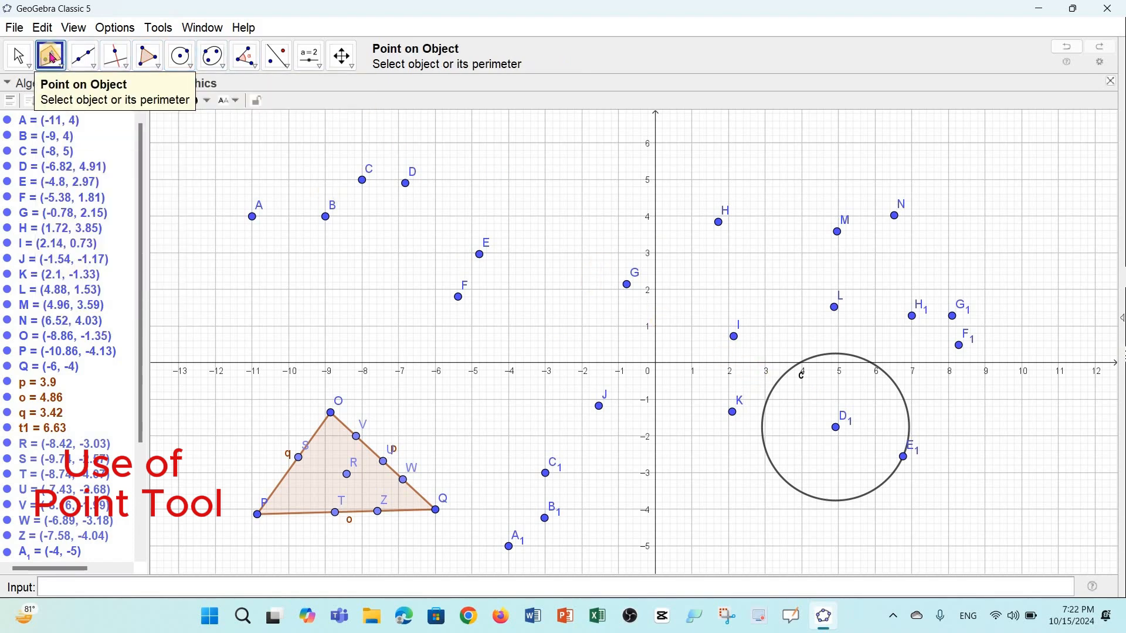
click(827, 353)
click(768, 400)
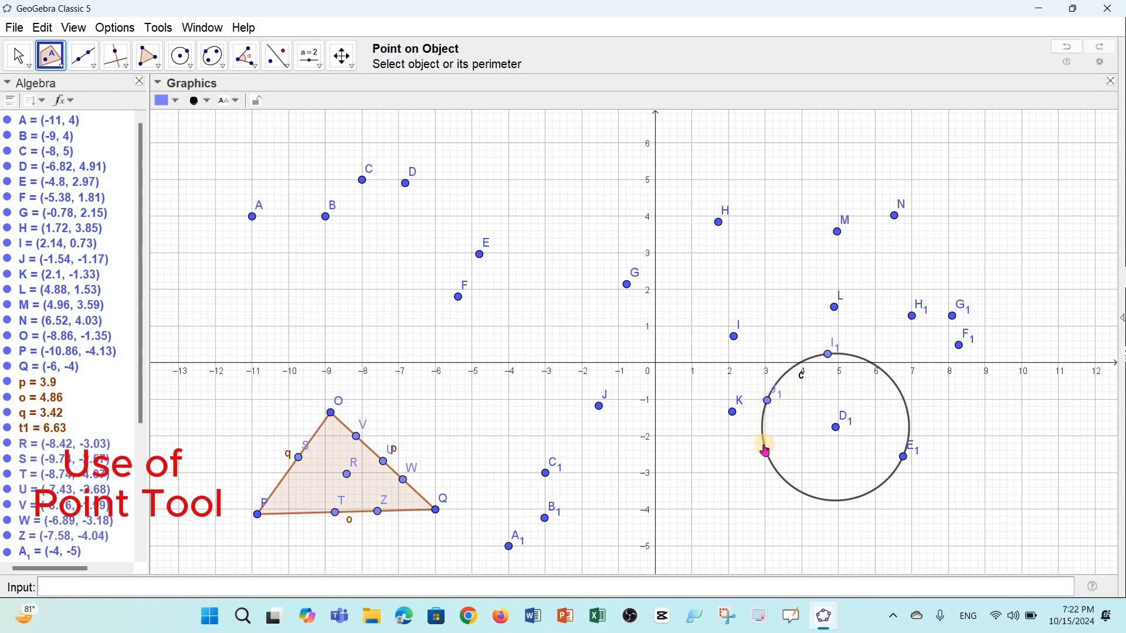
click(765, 445)
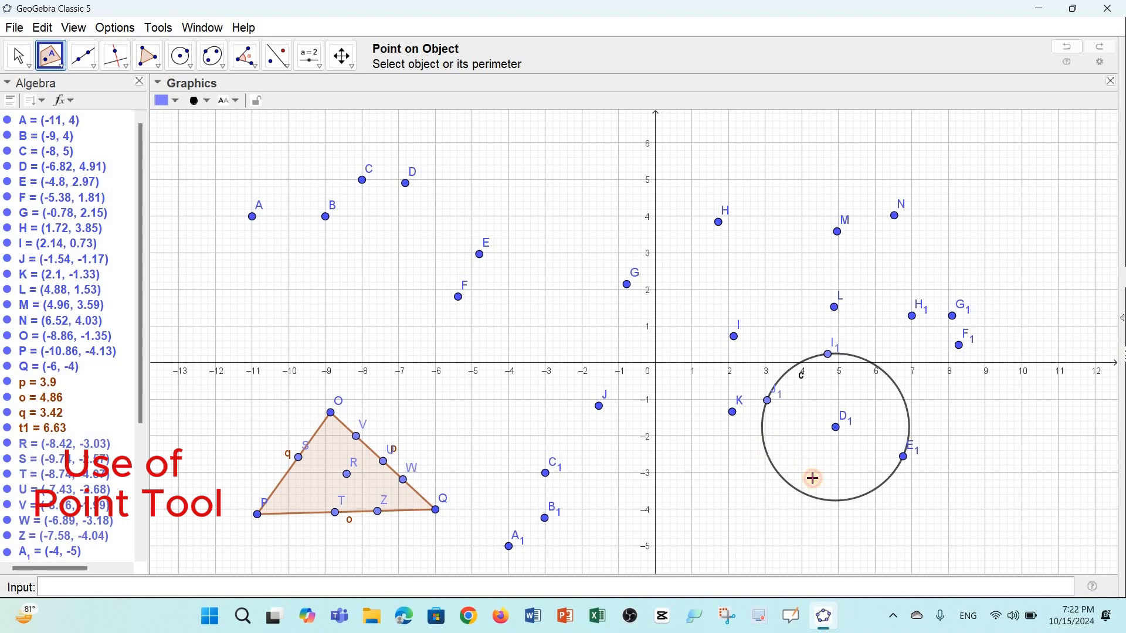
click(886, 490)
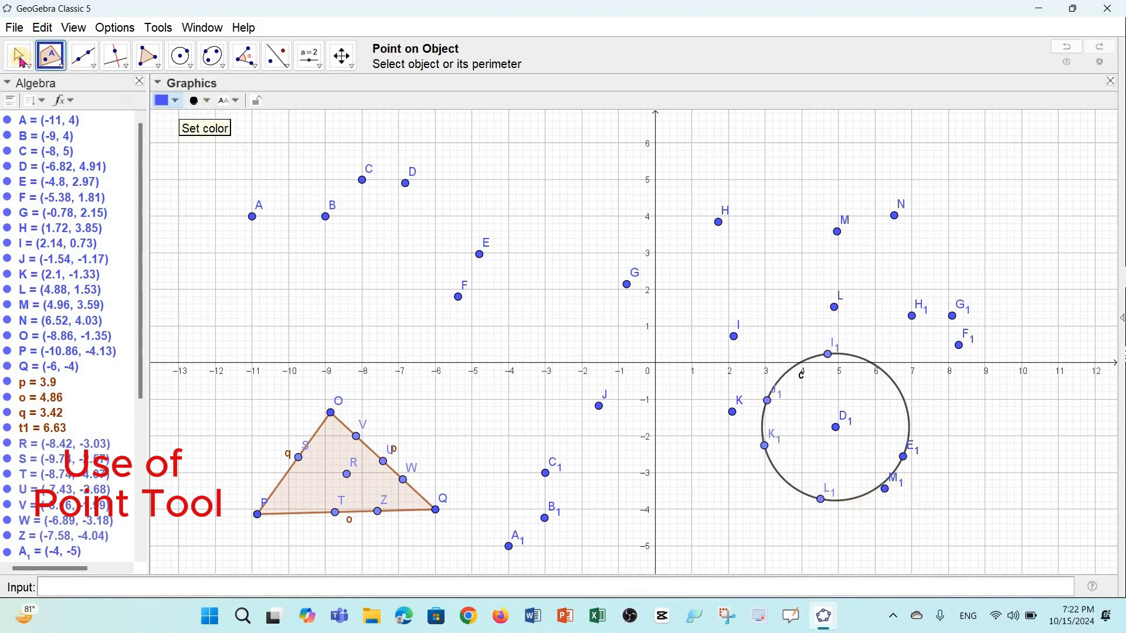
- Move the point at (6.26, -3.43) away from the circle to about (7.2, -4.6), and remove that point
key(Escape)
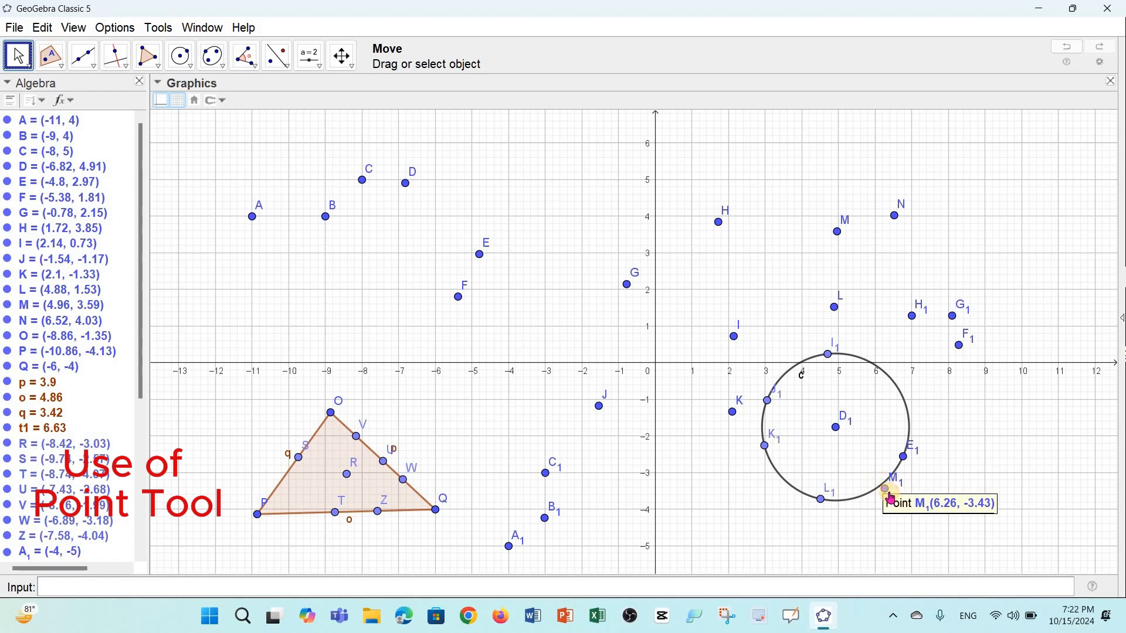
drag(883, 488, 921, 530)
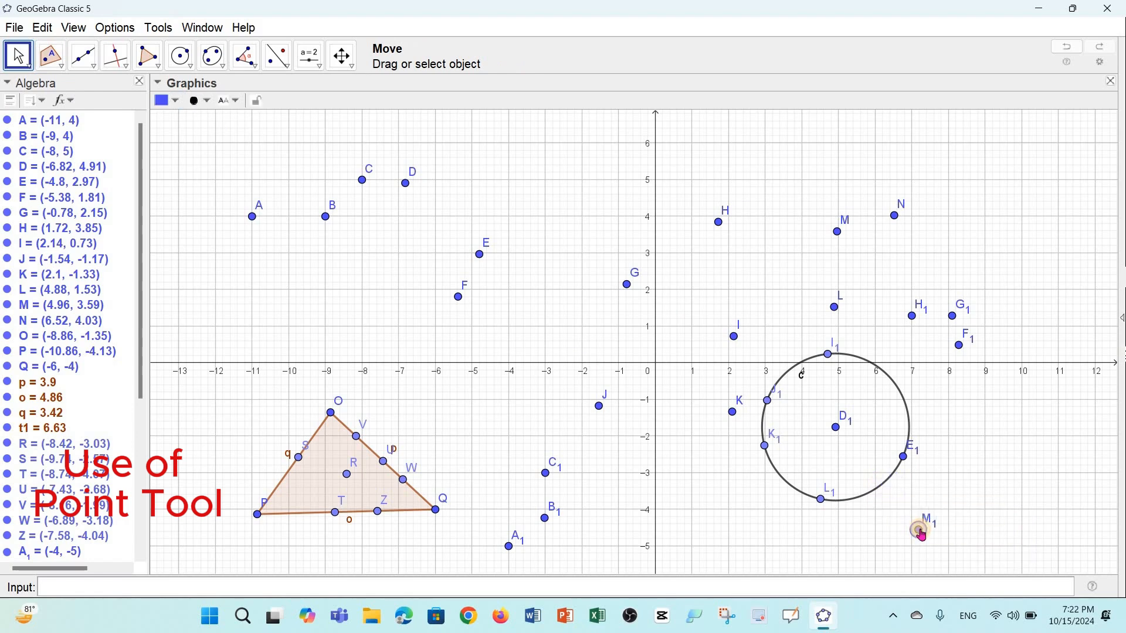
key(ctrl+z)
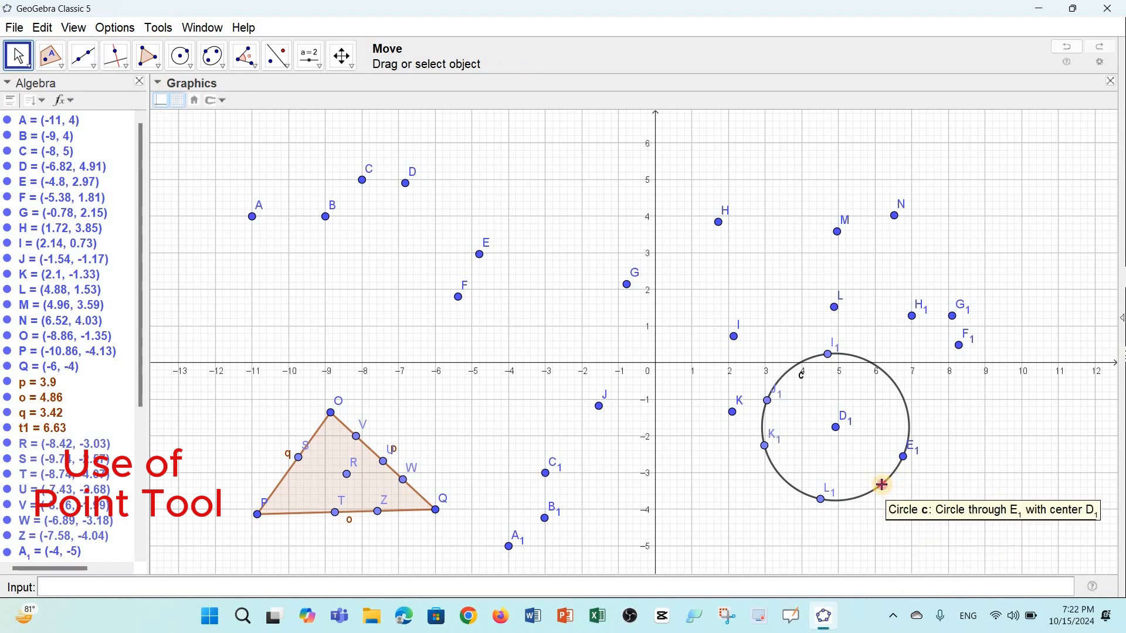
click(884, 485)
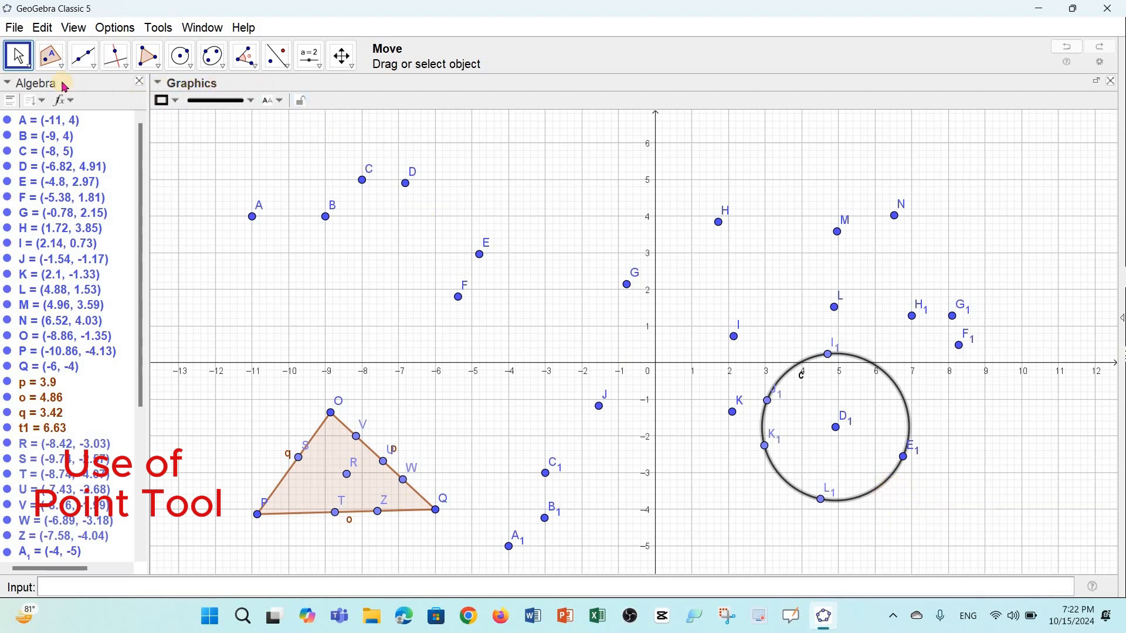
- Place three more points on the circle at about (5.9, -3.5), (6.5, -0.5) and (5.6, 0.2) with Point on Object
click(45, 61)
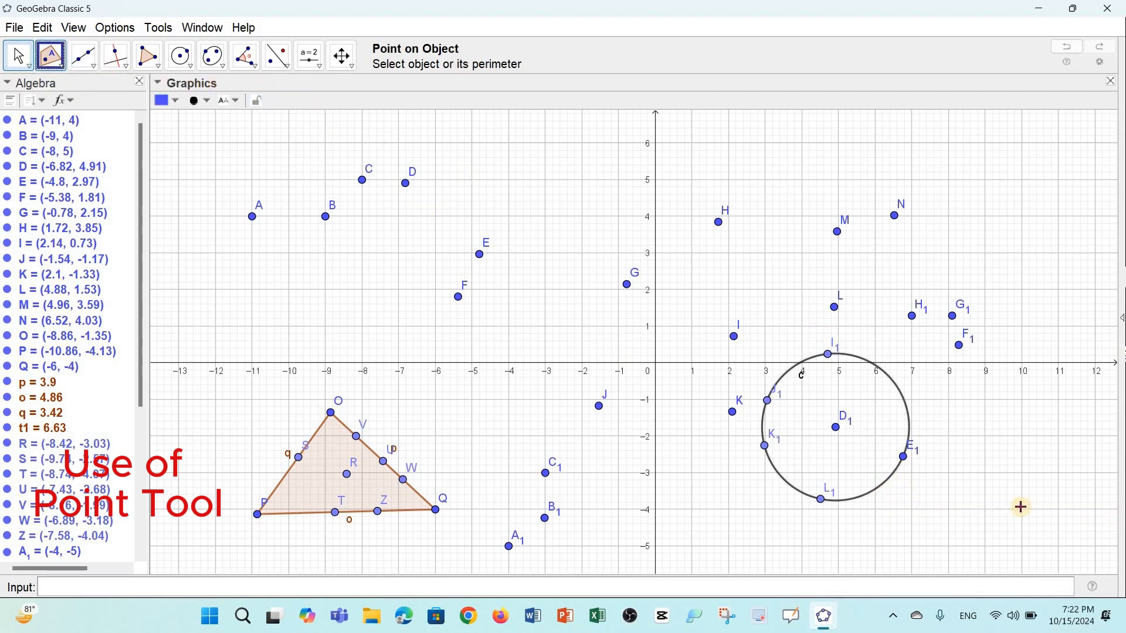
click(872, 491)
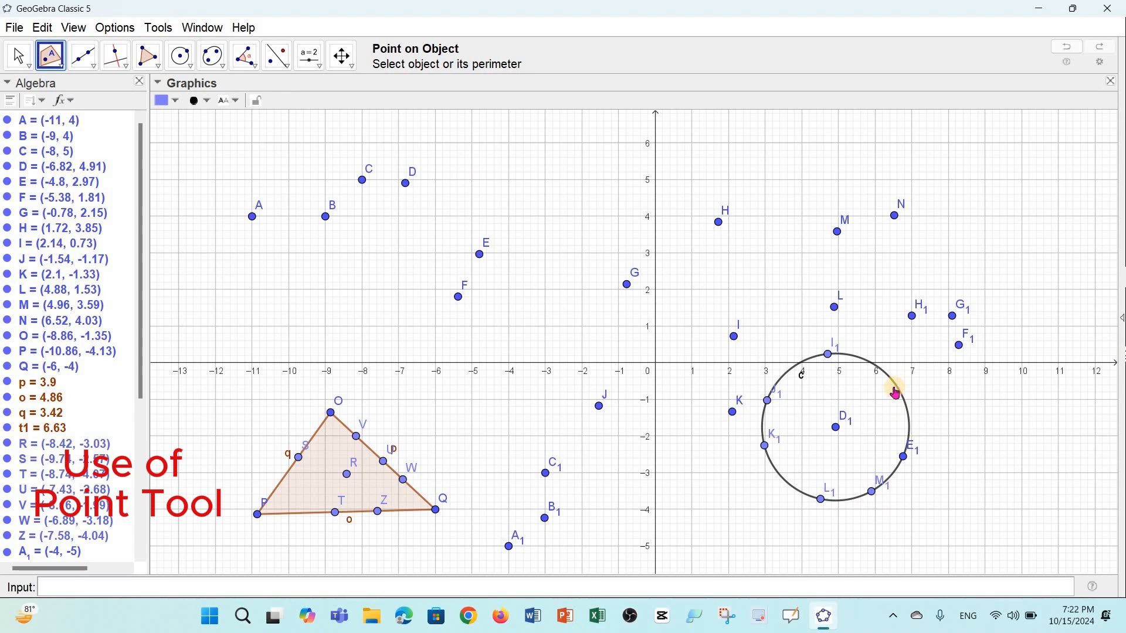
click(894, 388)
click(47, 55)
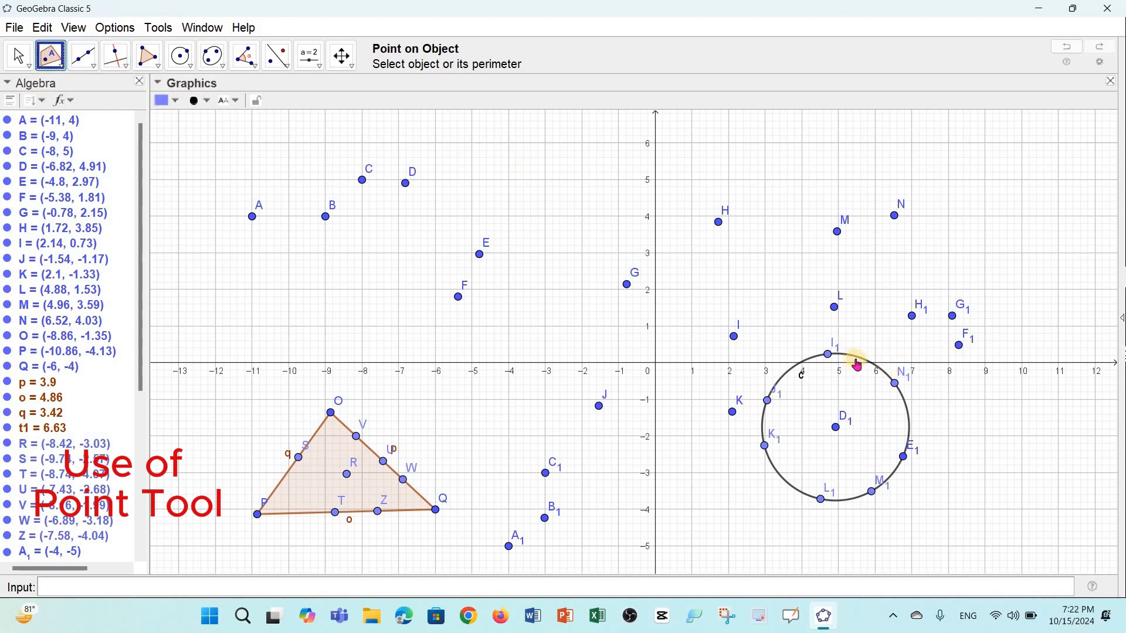
click(861, 356)
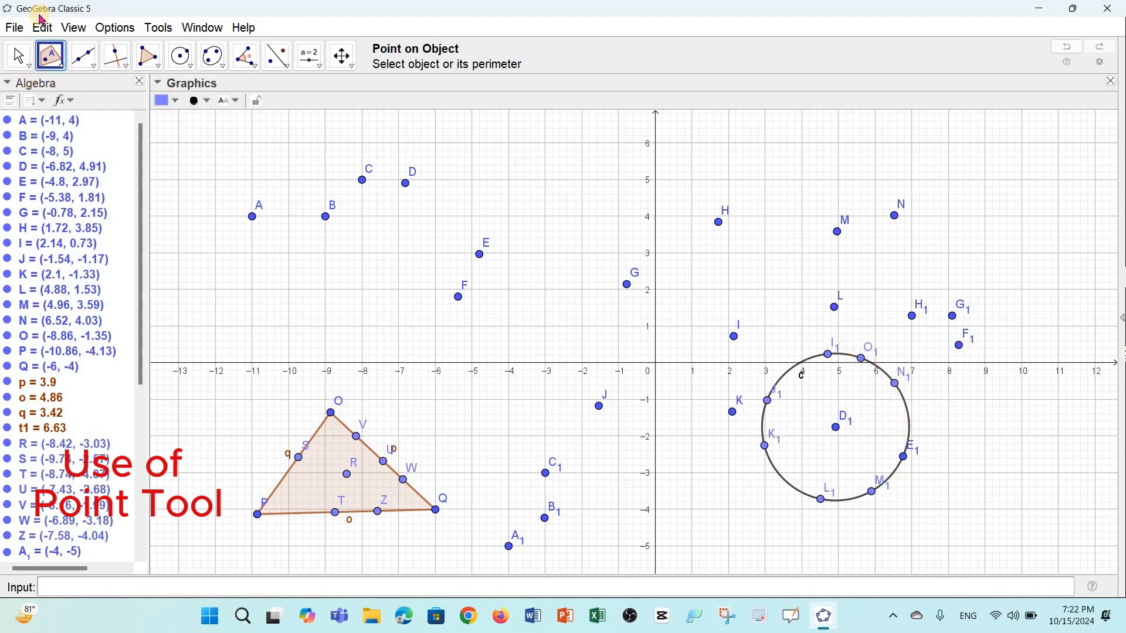
- Move the circle's center point to about (4.7, -3) with the Move tool
click(18, 55)
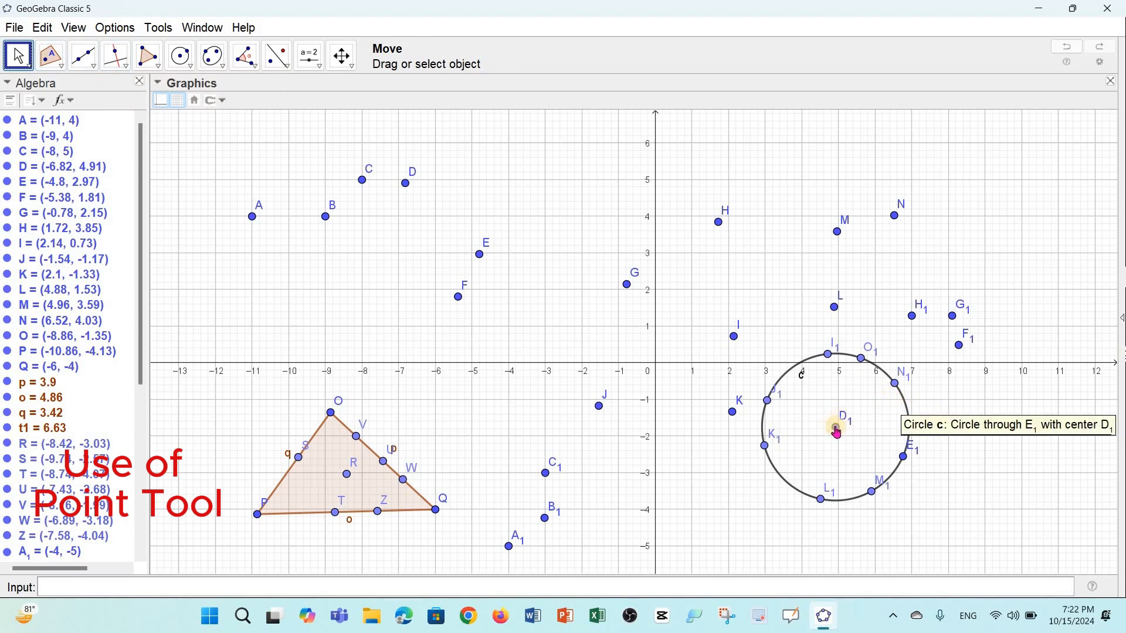
drag(836, 431, 761, 425)
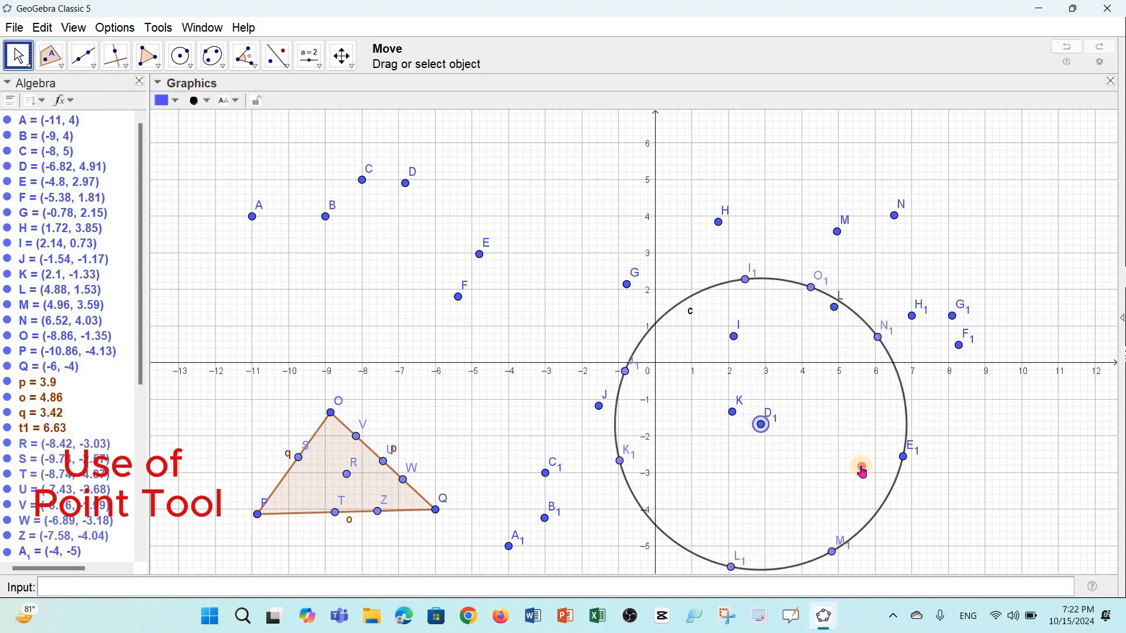
drag(862, 472, 829, 475)
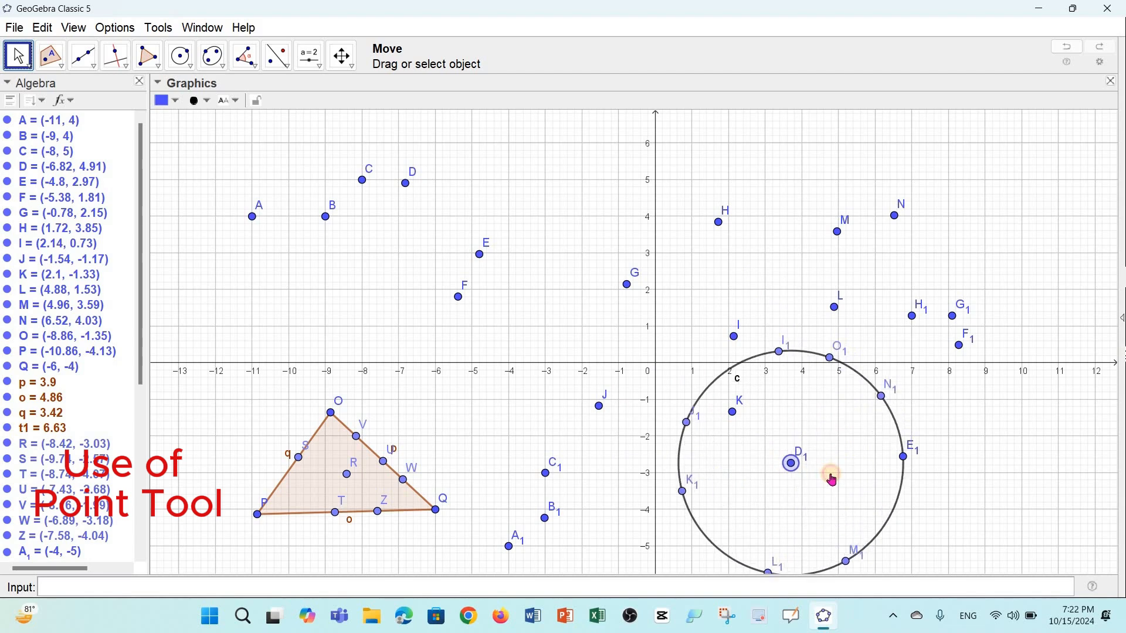
- Delete the free point at (2.1, -1.33) and slide point J₁ along the circle to just below E₁
click(736, 424)
key(Delete)
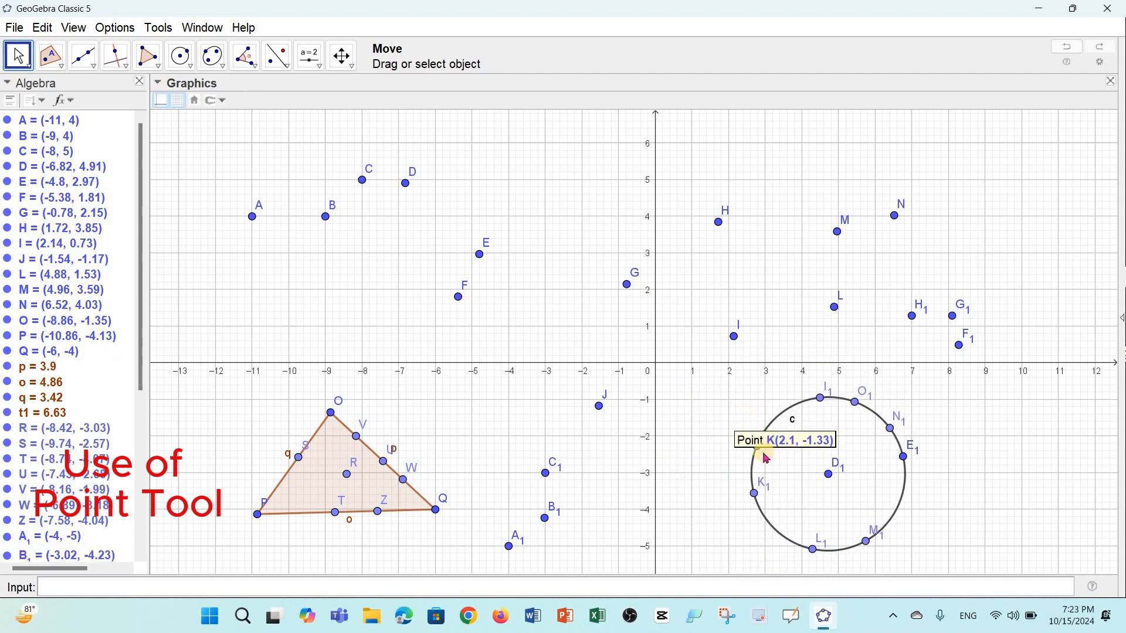
drag(789, 382, 907, 484)
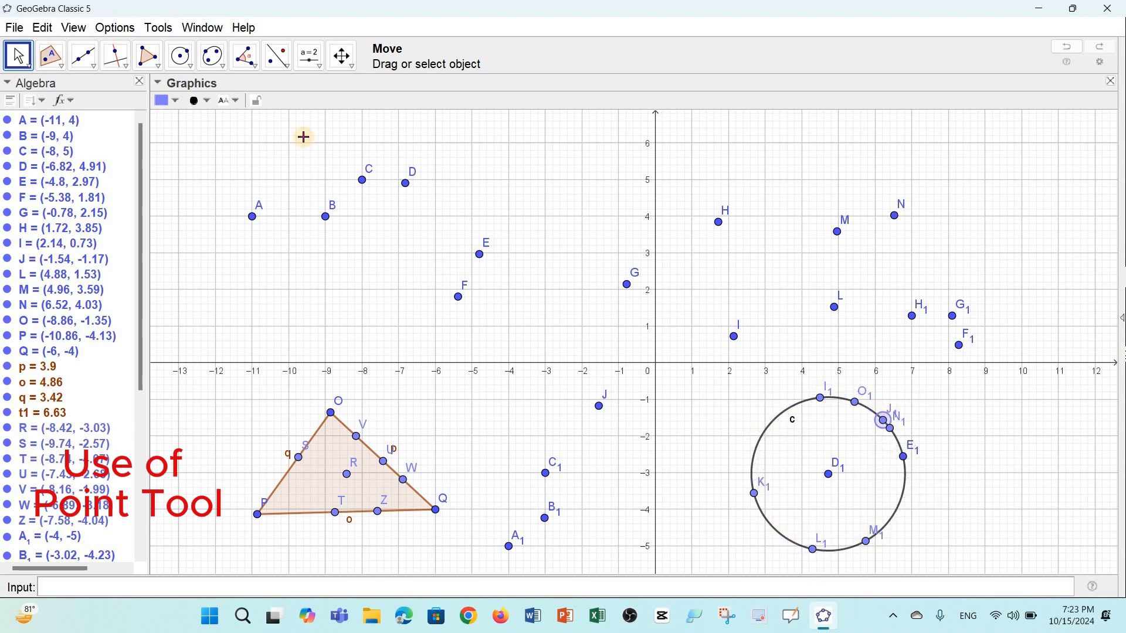
- Activate the Intersect tool
click(54, 62)
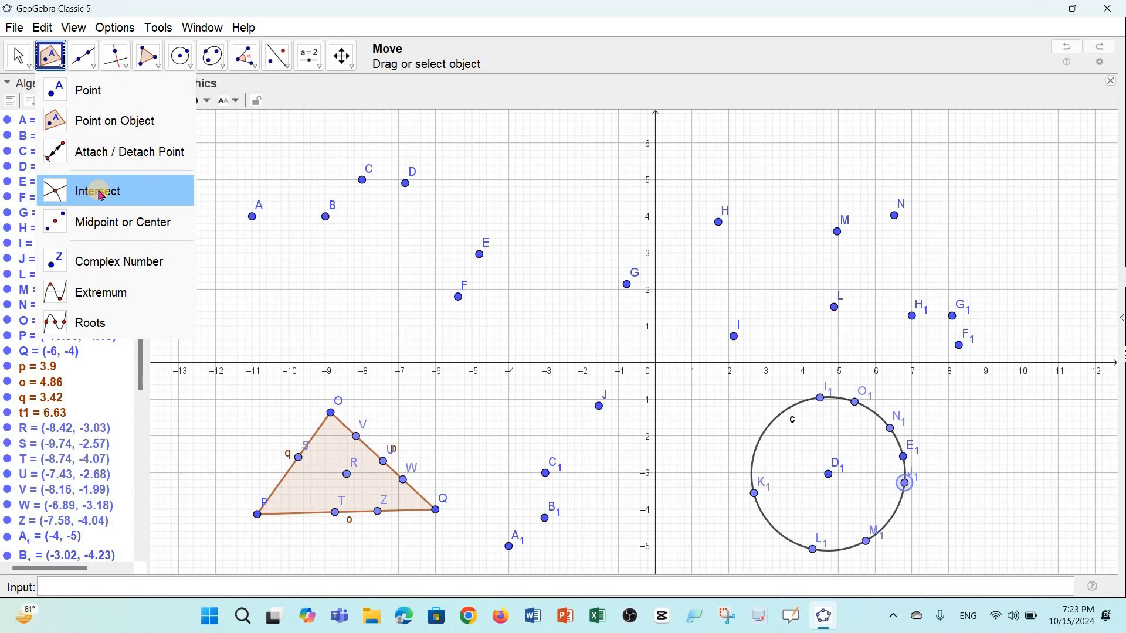
click(101, 193)
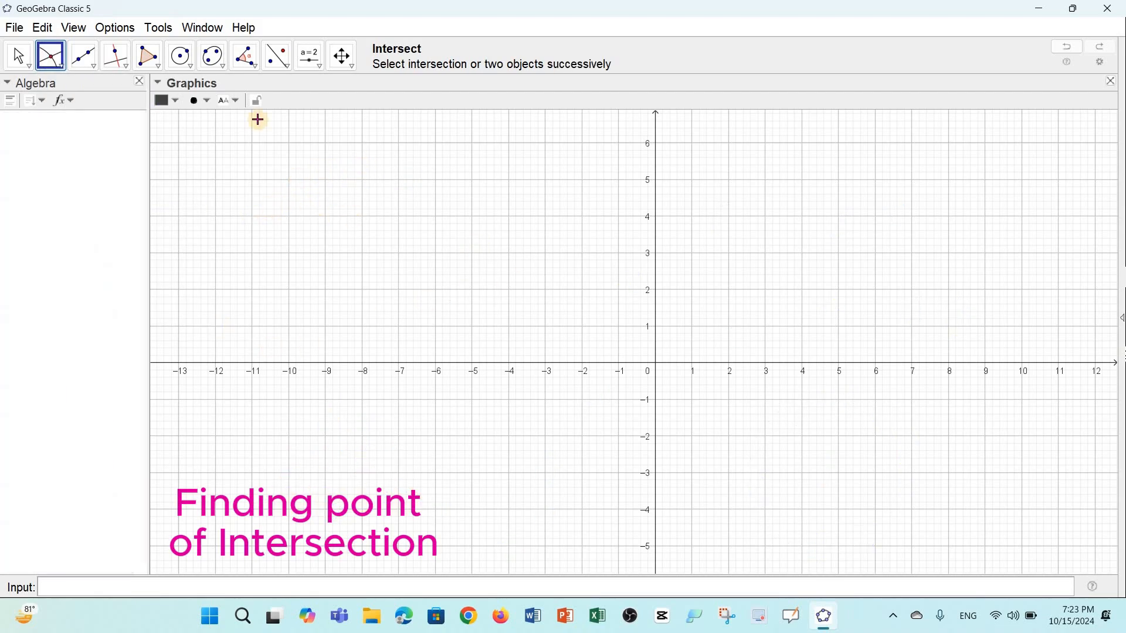
- Draw a circle centered at about (-4.2, 3.2) passing through about (-2.7, 1.5) with Circle with Center through Point
click(120, 59)
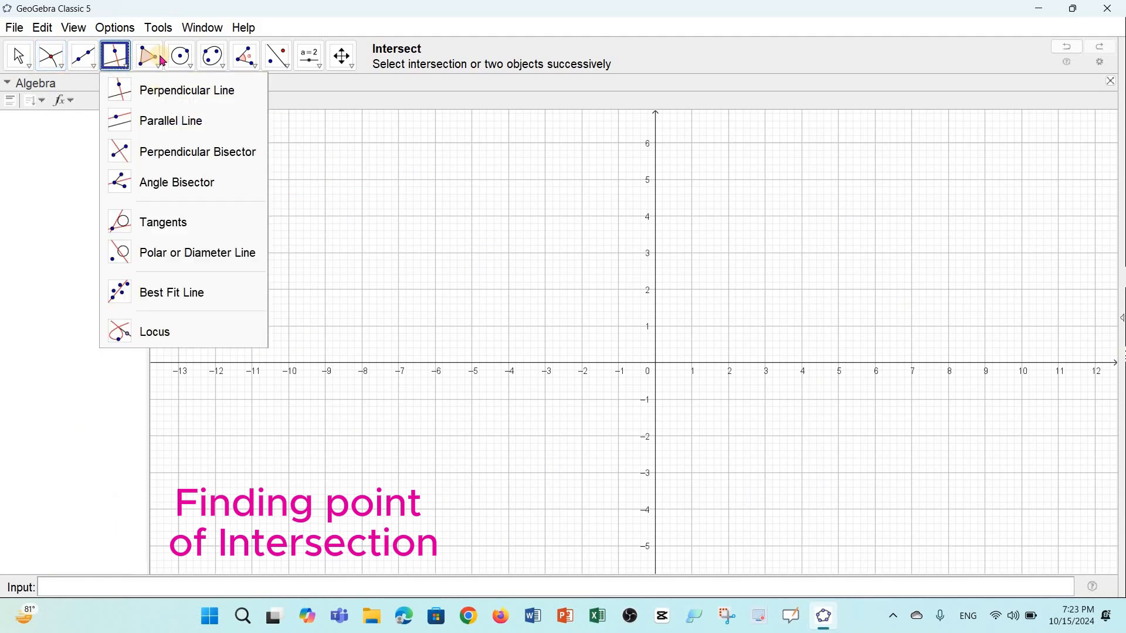
click(182, 62)
click(501, 245)
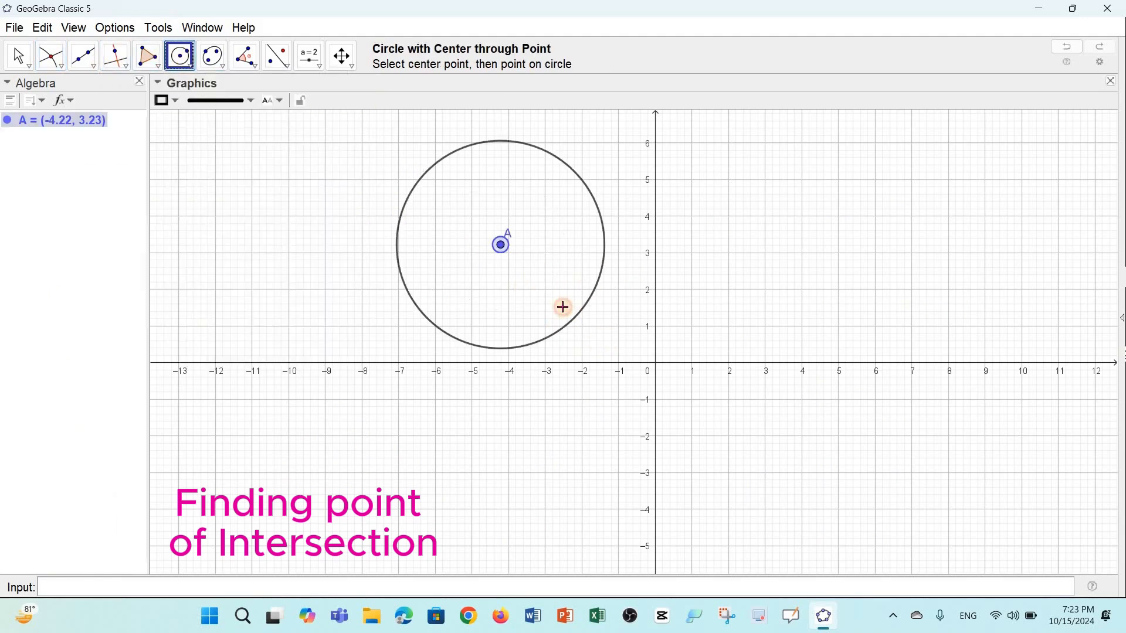
click(556, 308)
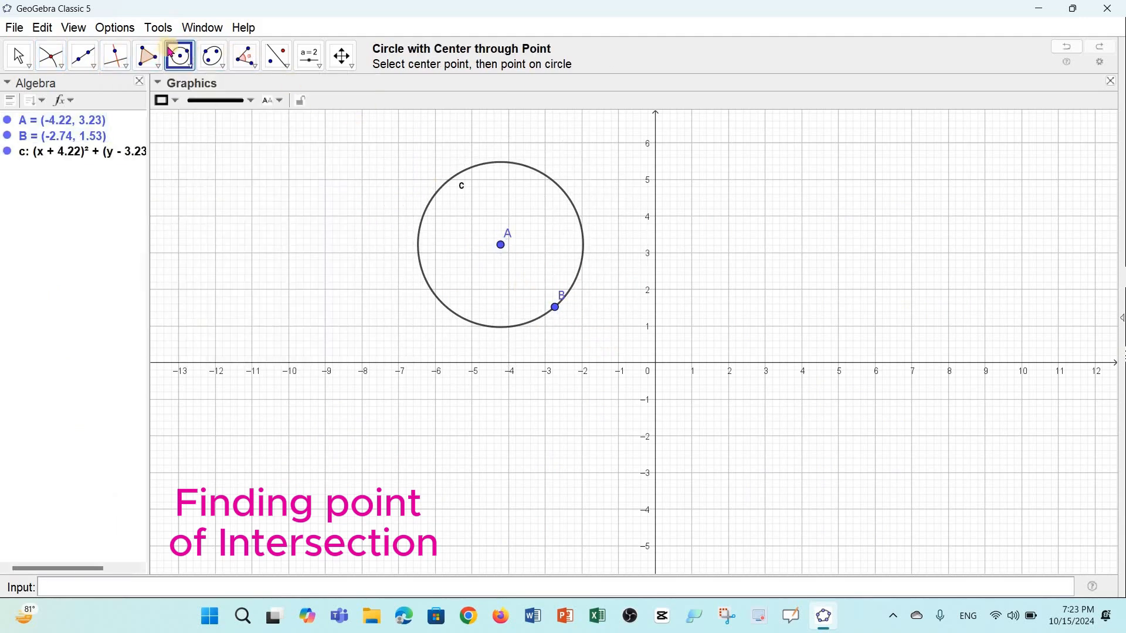
- Place a point at about (0.5, -0.3) and draw a line across the circle through about (-7.8, 6) and (0, 1.6)
click(116, 56)
click(674, 374)
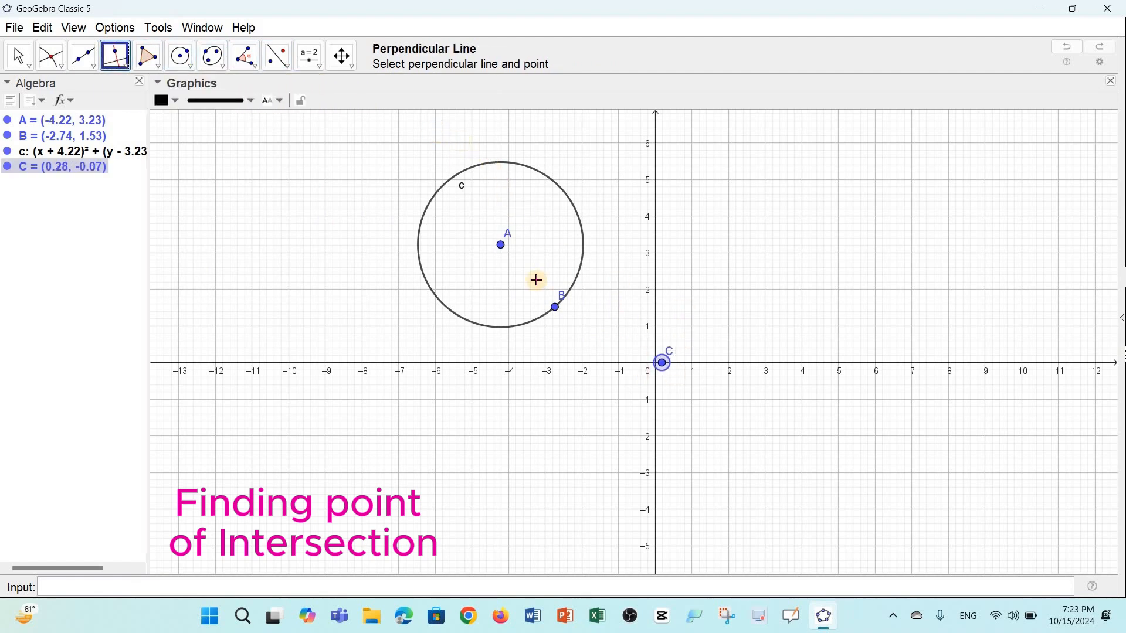
click(84, 57)
click(369, 142)
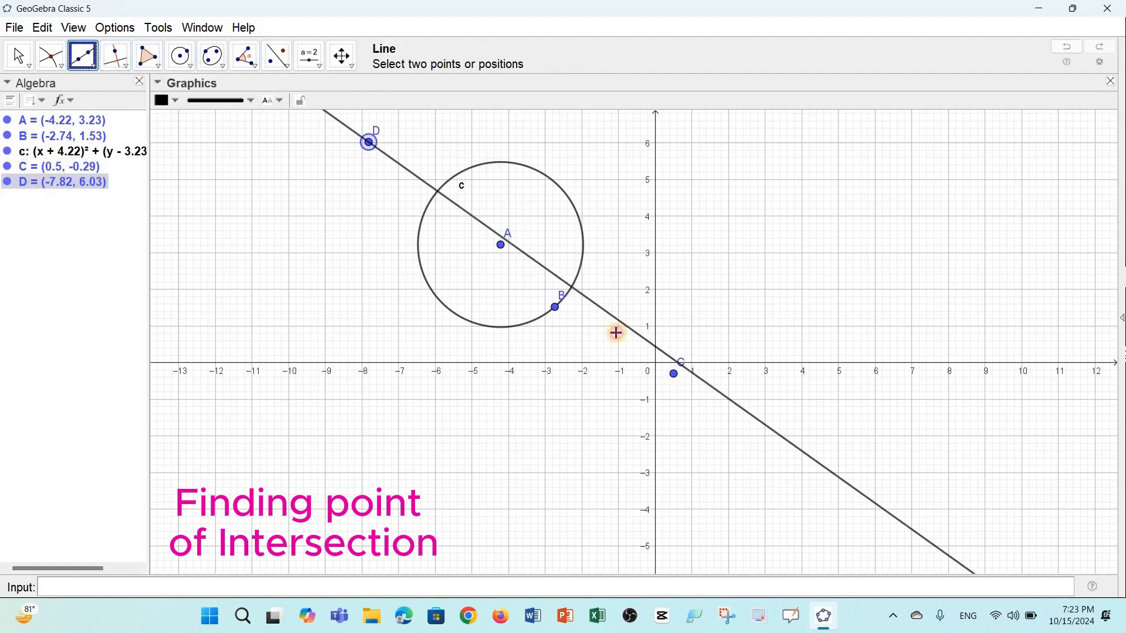
click(655, 304)
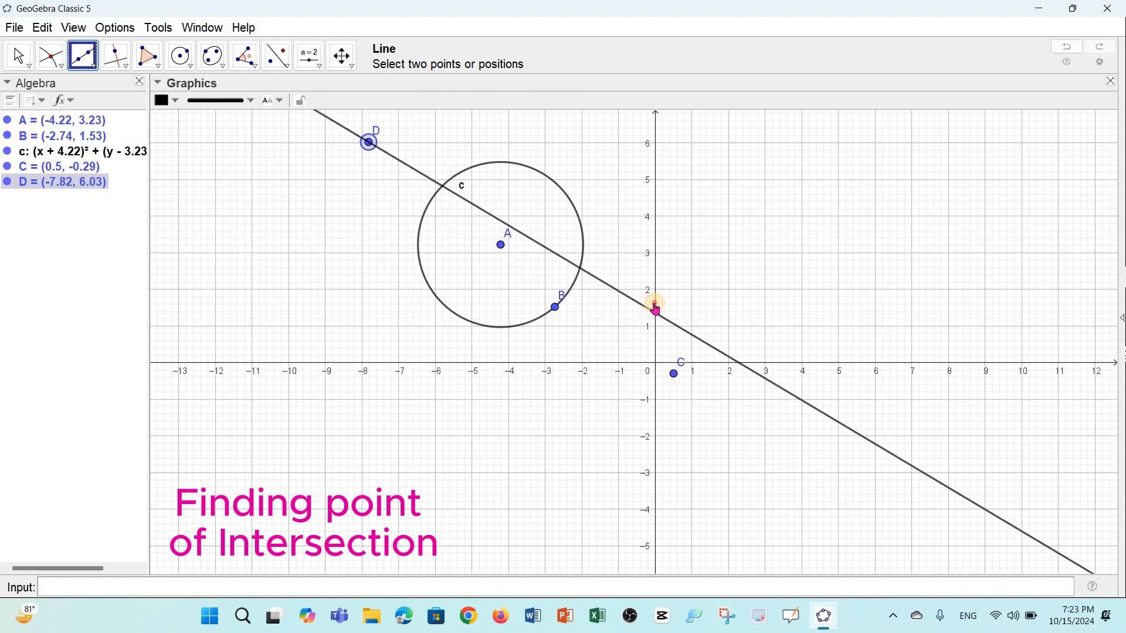
- Create the intersection points of line f and circle c with the Intersect tool
click(55, 66)
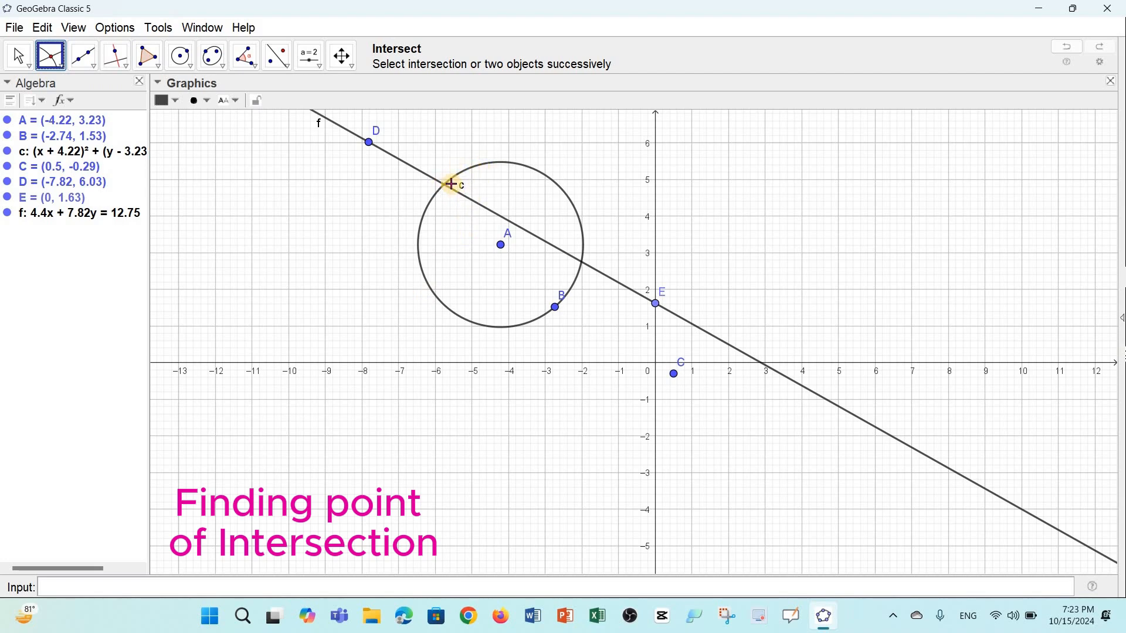
click(61, 69)
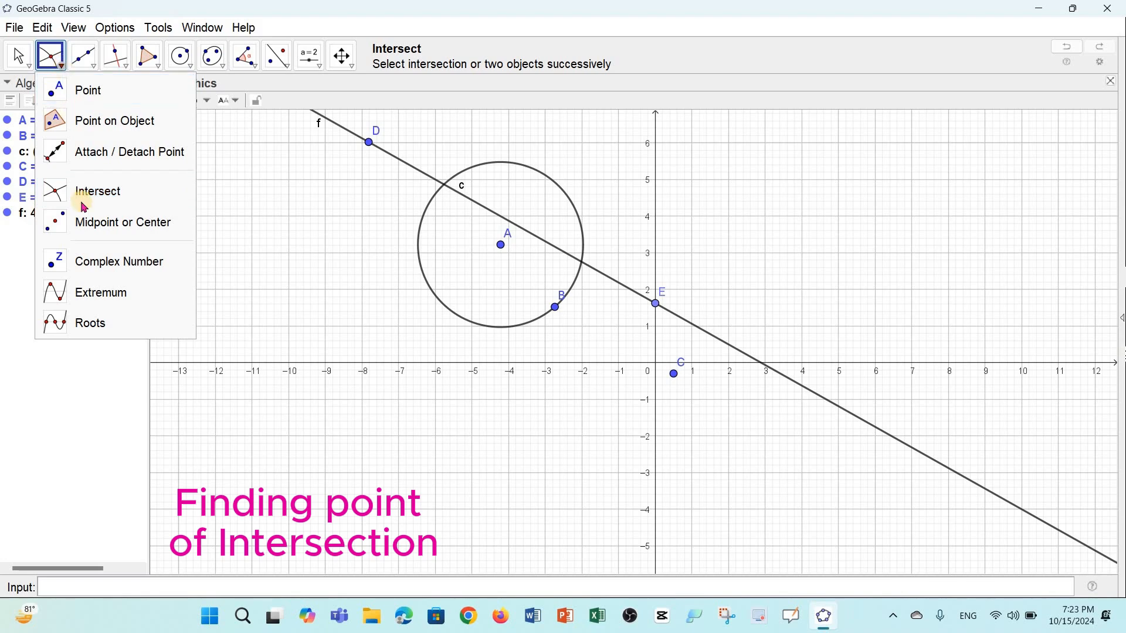
click(352, 266)
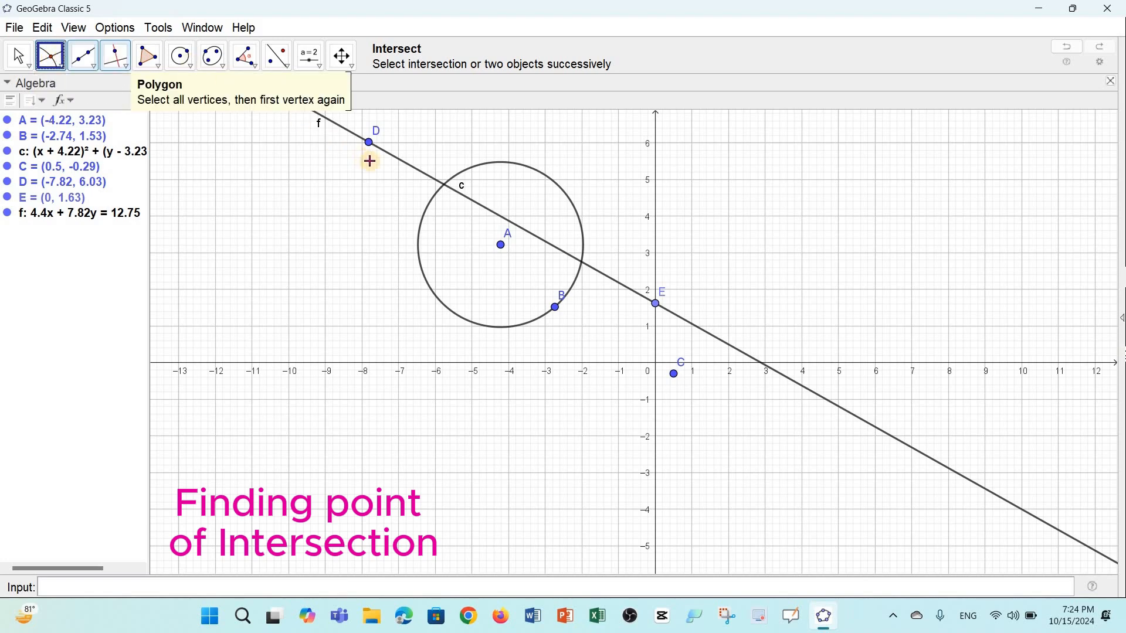
click(395, 157)
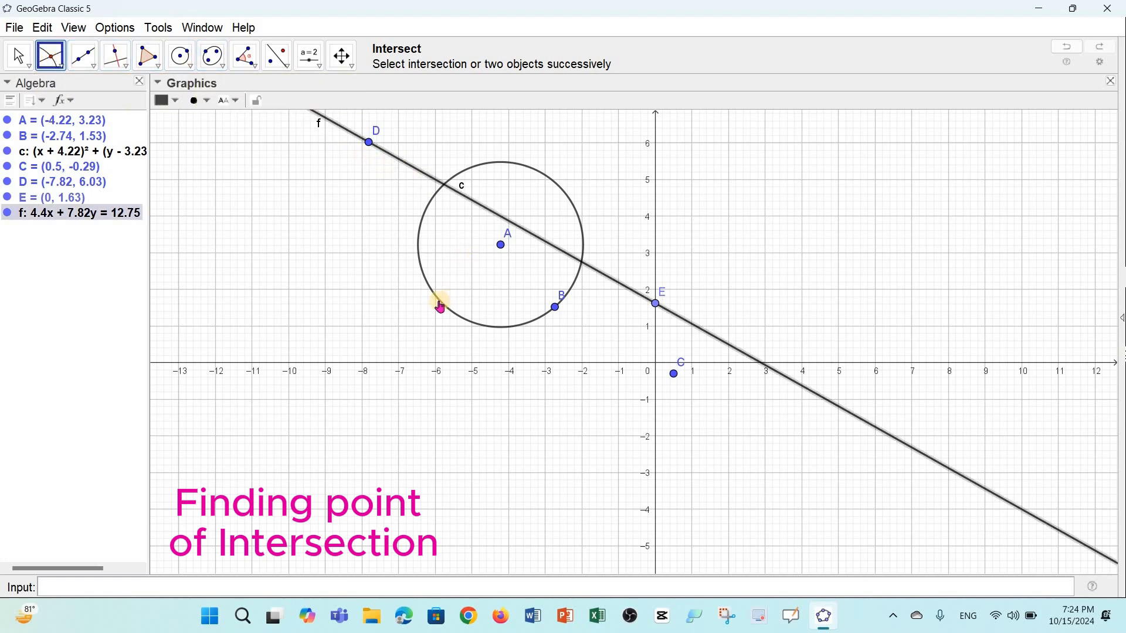
click(425, 275)
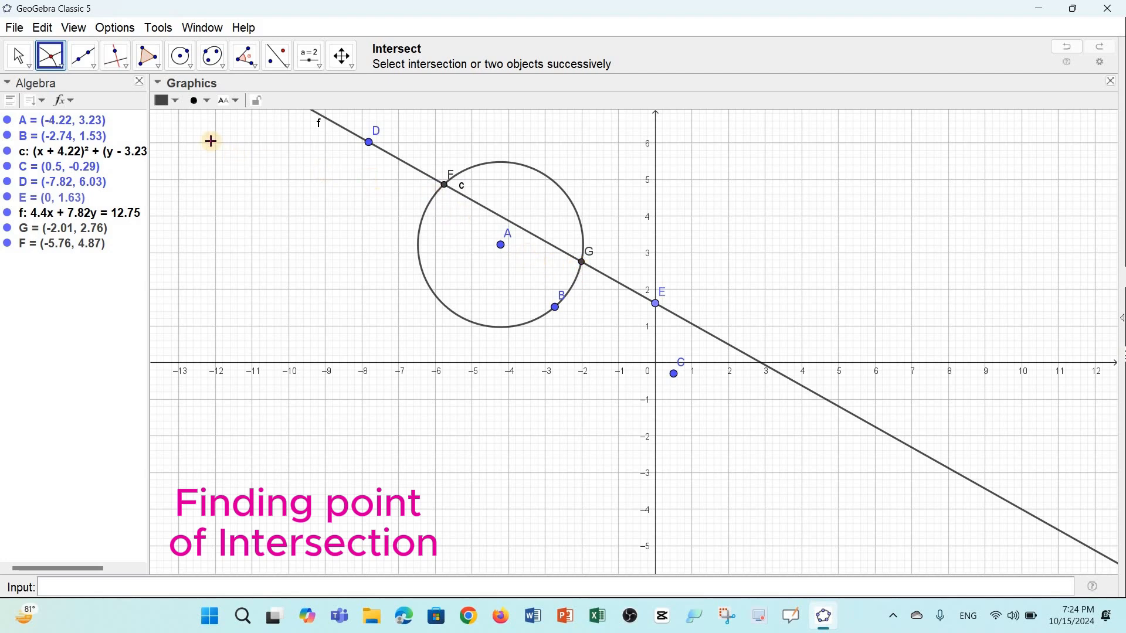
- Draw a second line crossing line f, passing through (6, 4) and about (2.2, -1.9)
click(64, 69)
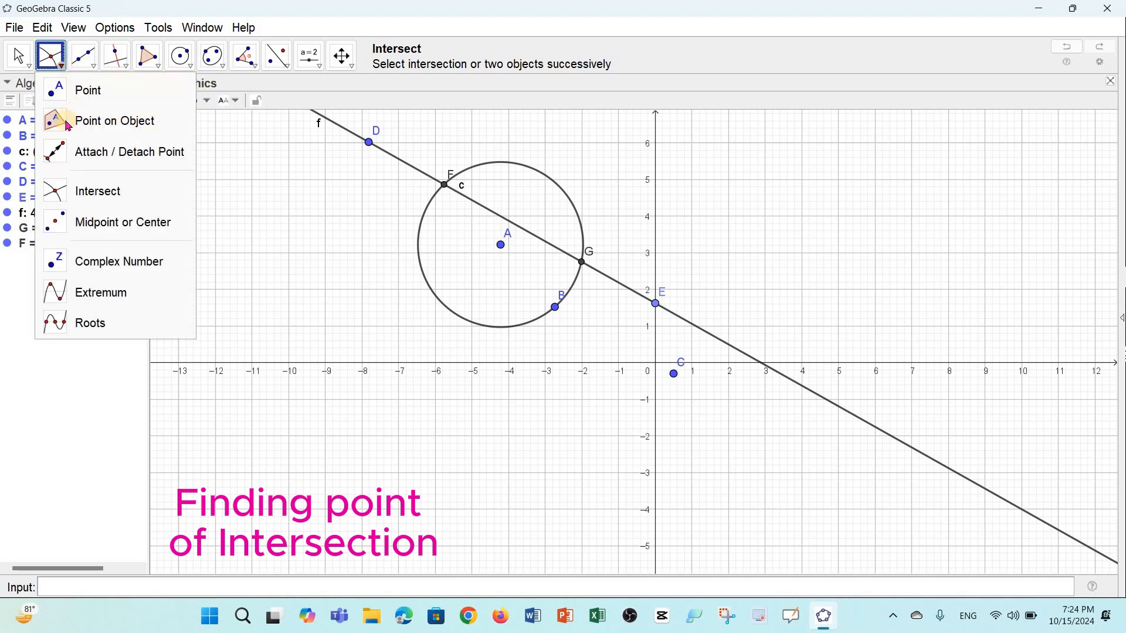
click(83, 56)
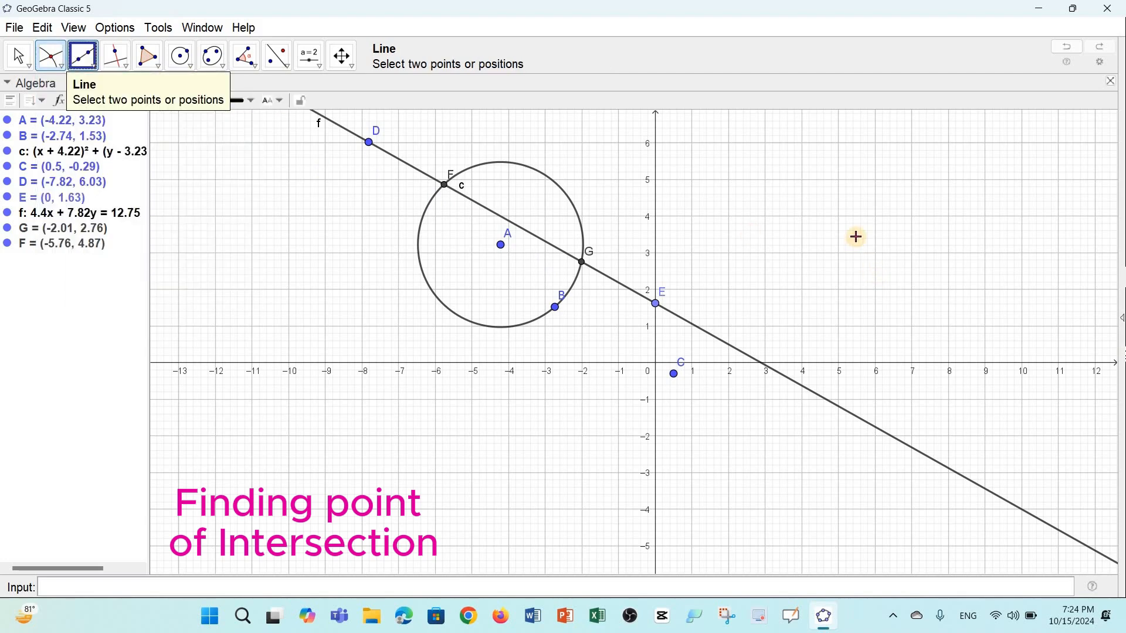
click(876, 217)
click(738, 434)
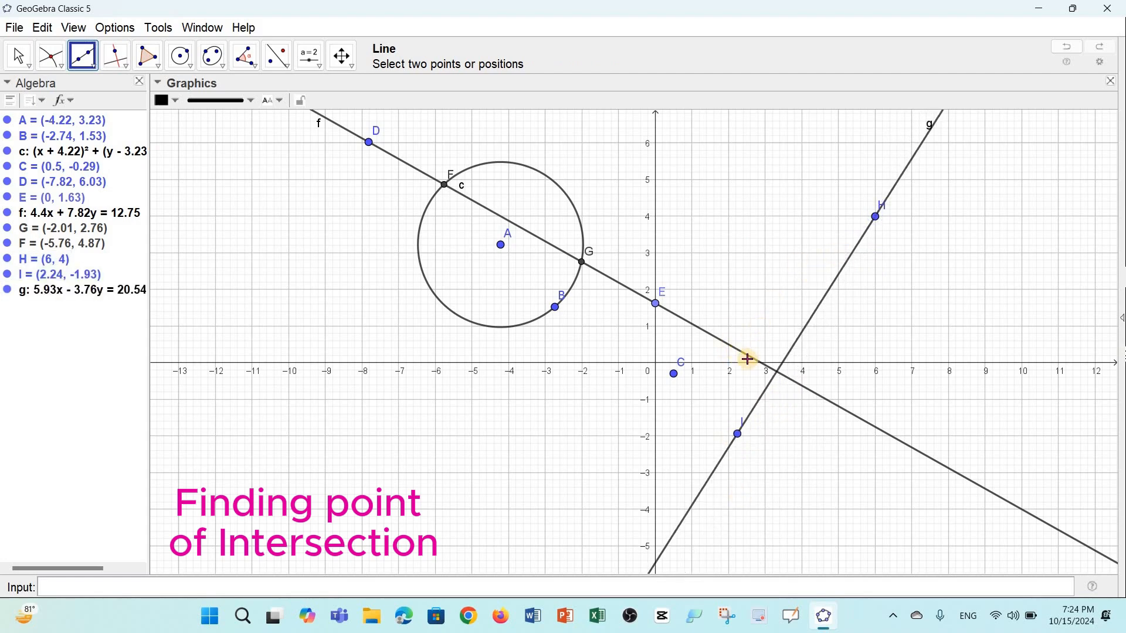
- Create the intersection point of lines f and g, and check its coordinates with the Move tool active
click(51, 56)
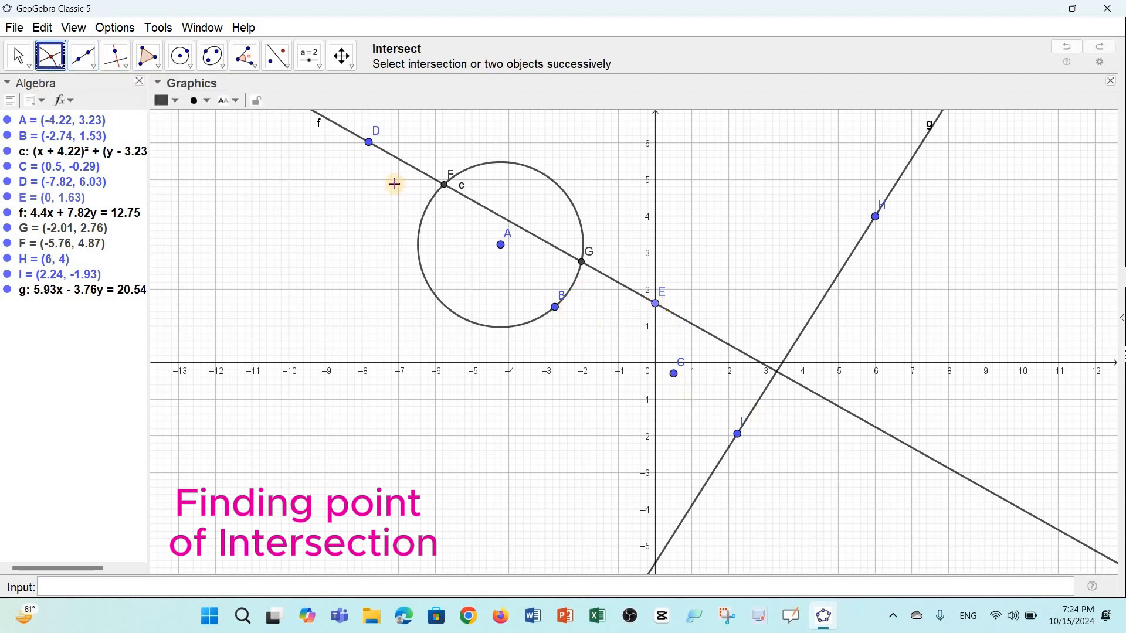
click(718, 340)
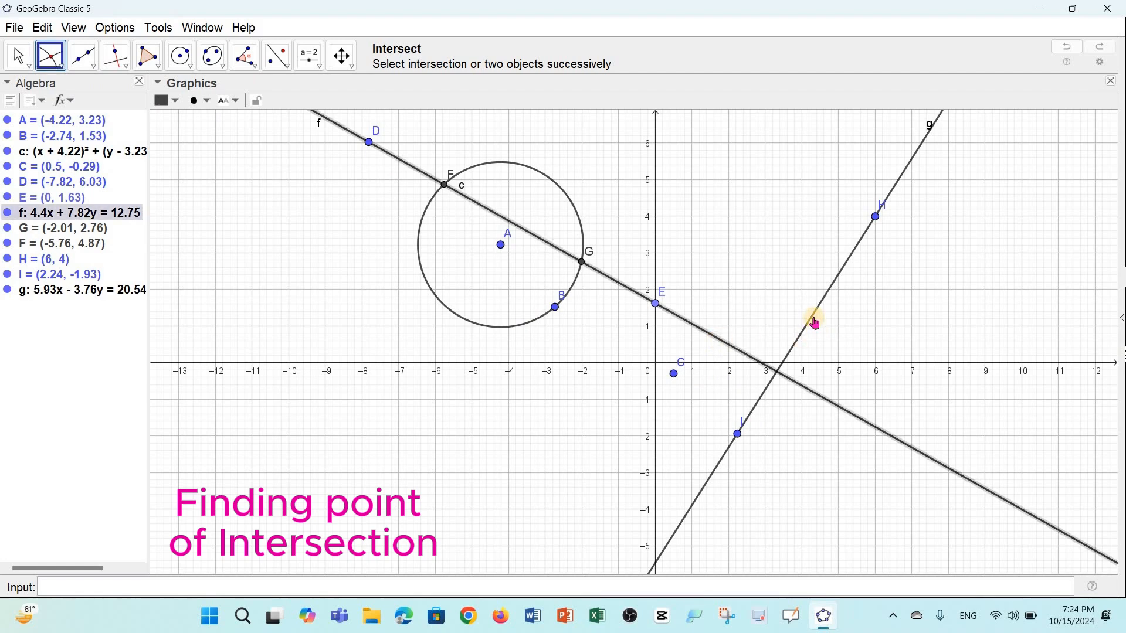
click(782, 374)
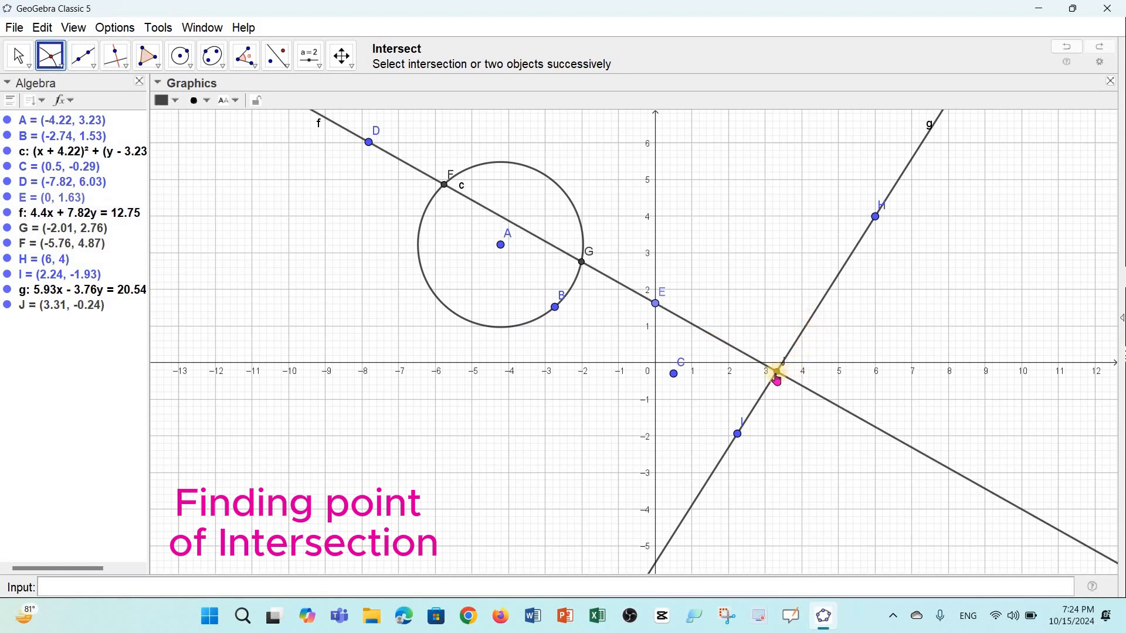
click(17, 58)
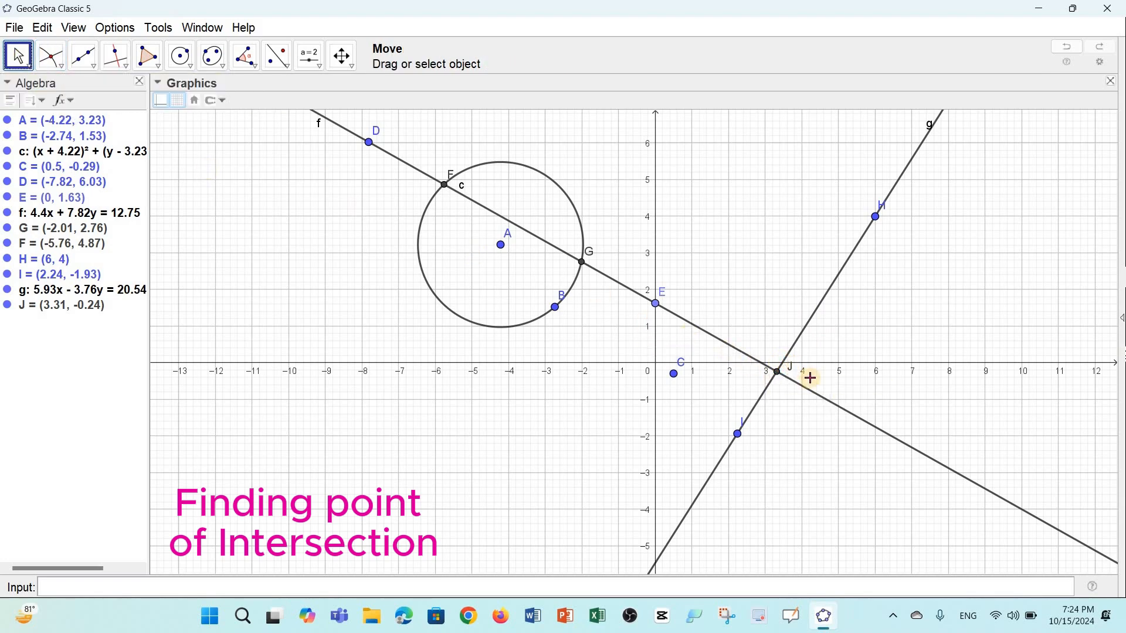
mouse_move(786, 379)
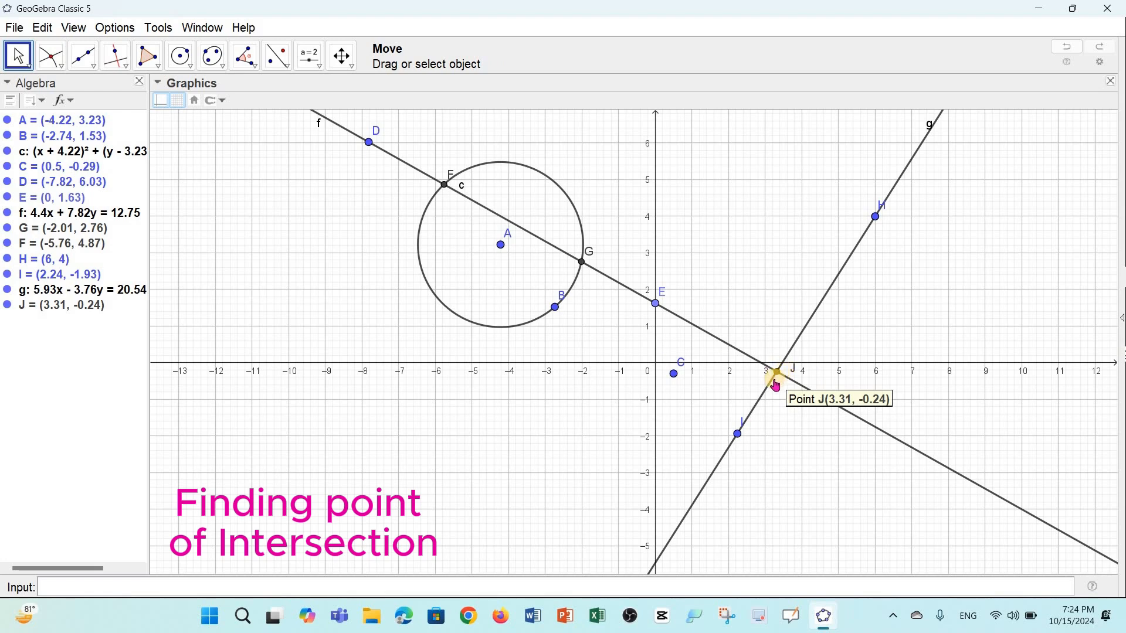
click(60, 73)
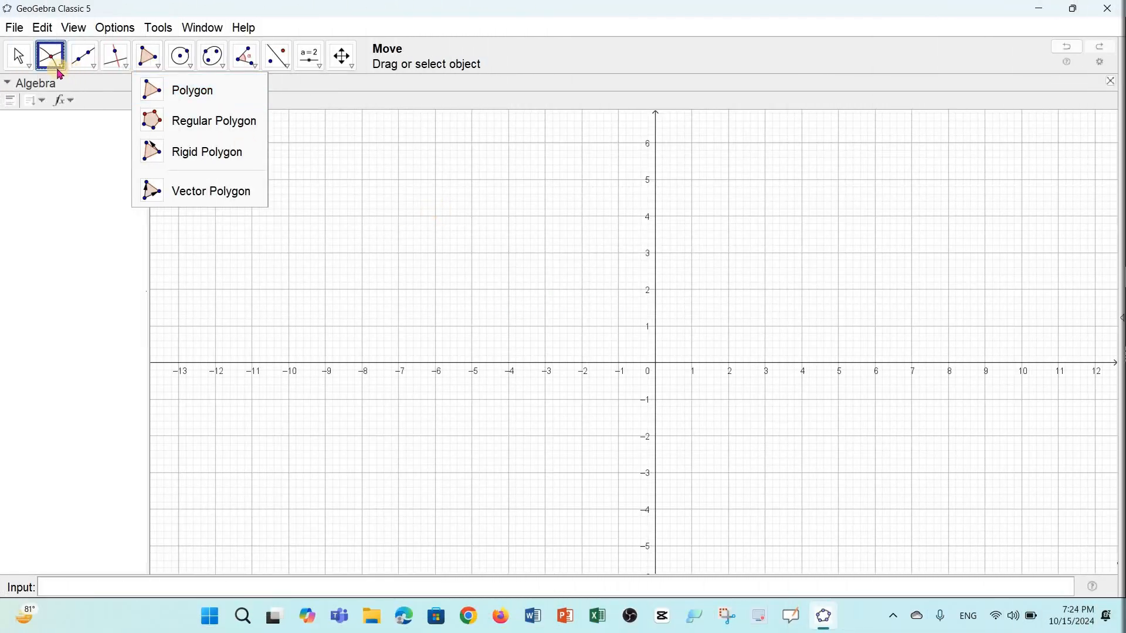
click(49, 59)
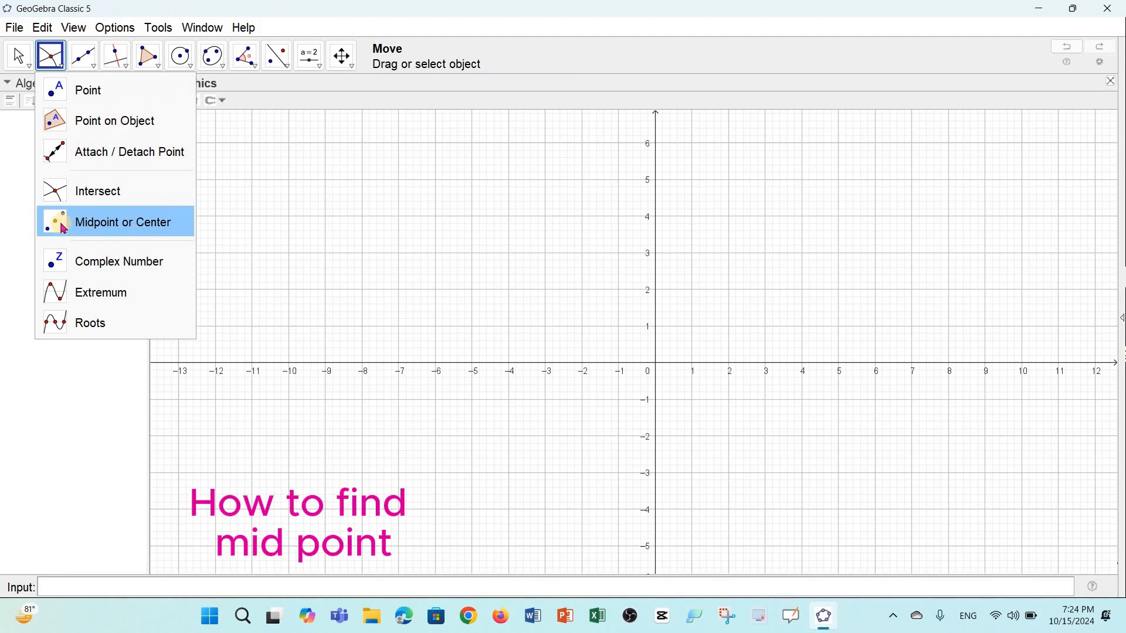
click(148, 60)
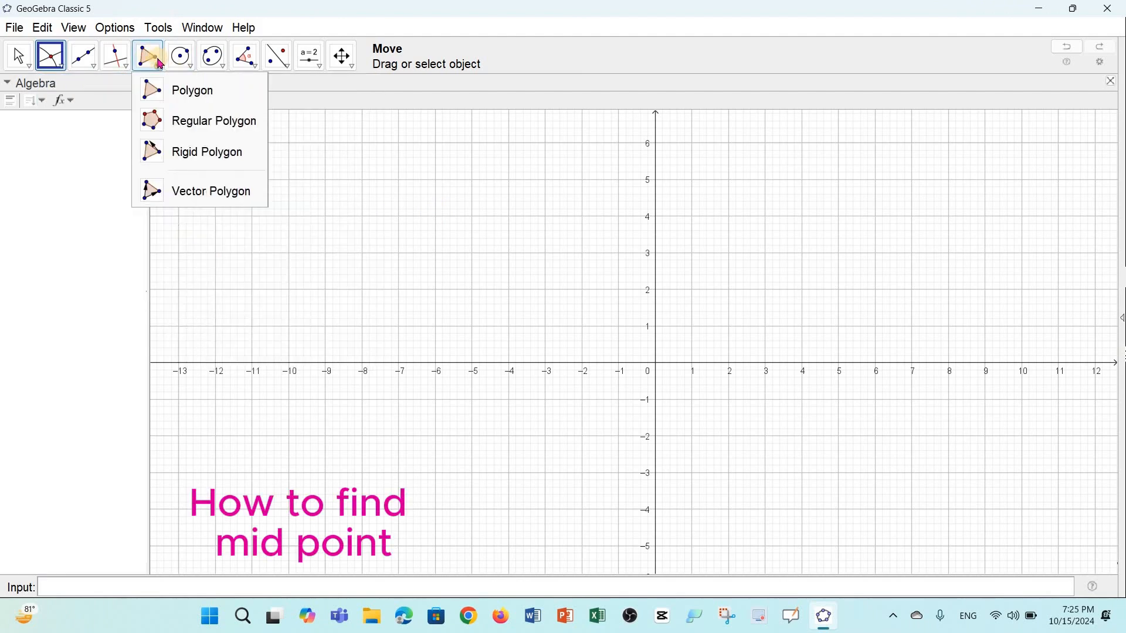
mouse_move(181, 58)
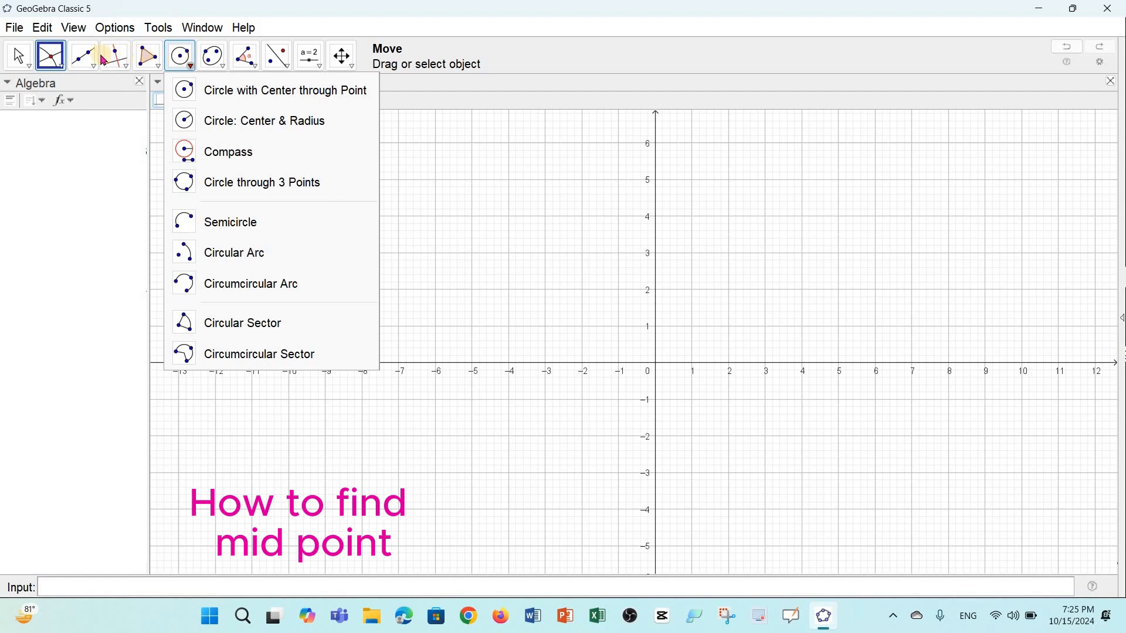
- Draw a segment from (-4, 2) to about (1.6, 4) with the Segment tool
mouse_move(83, 59)
click(140, 120)
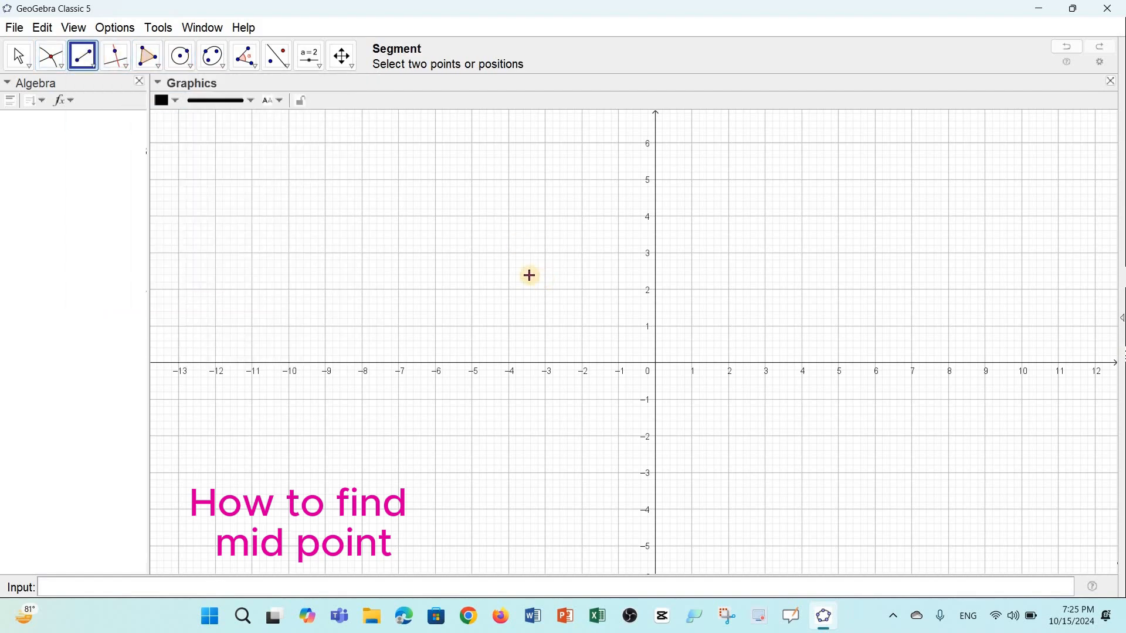
click(509, 290)
click(716, 216)
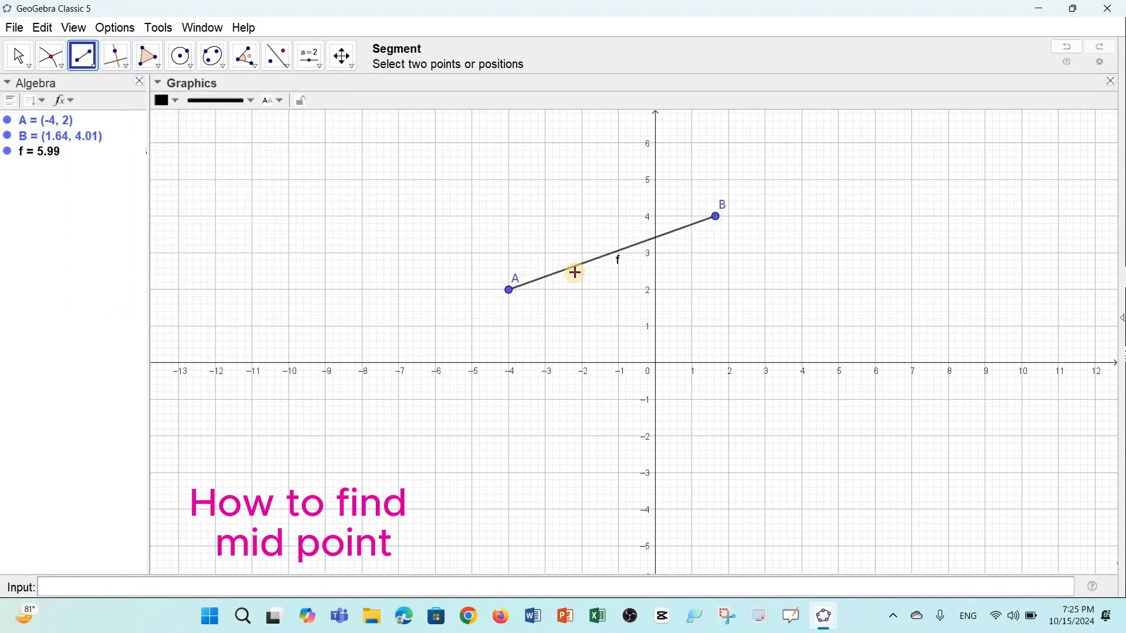
- Mark the midpoint between endpoints A and B with Midpoint or Center, and return to the Move tool
click(51, 56)
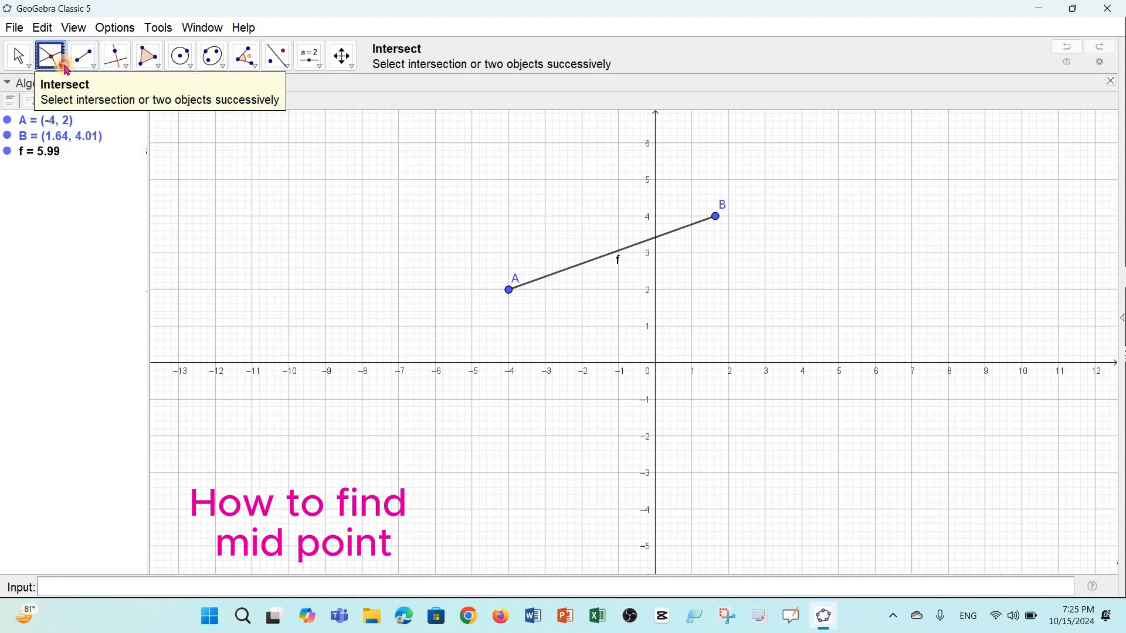
click(106, 222)
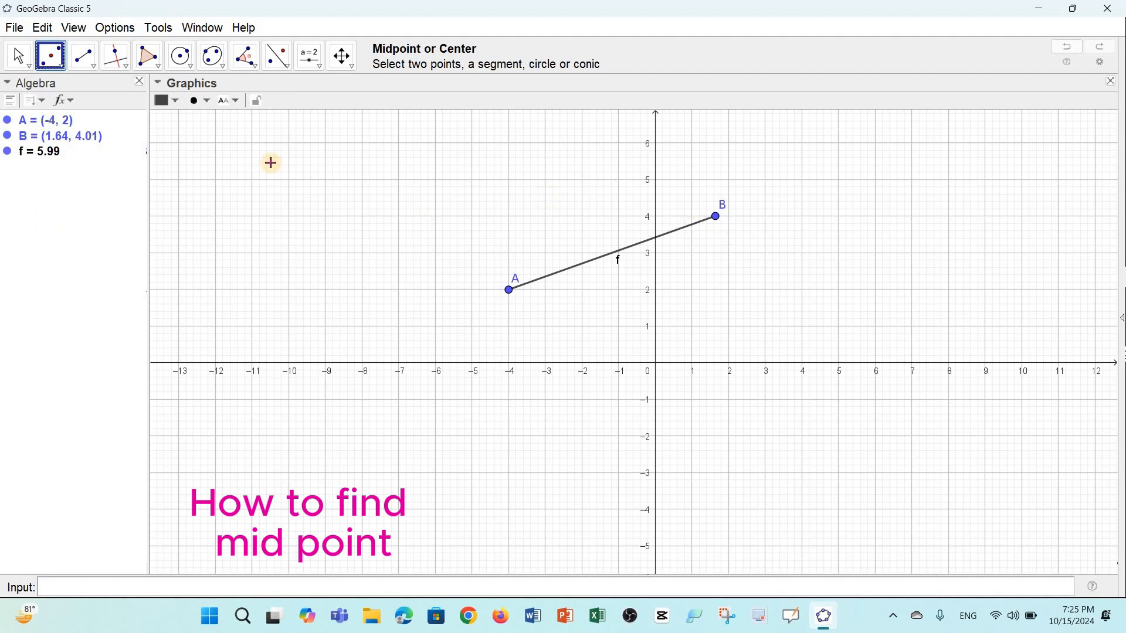
click(55, 57)
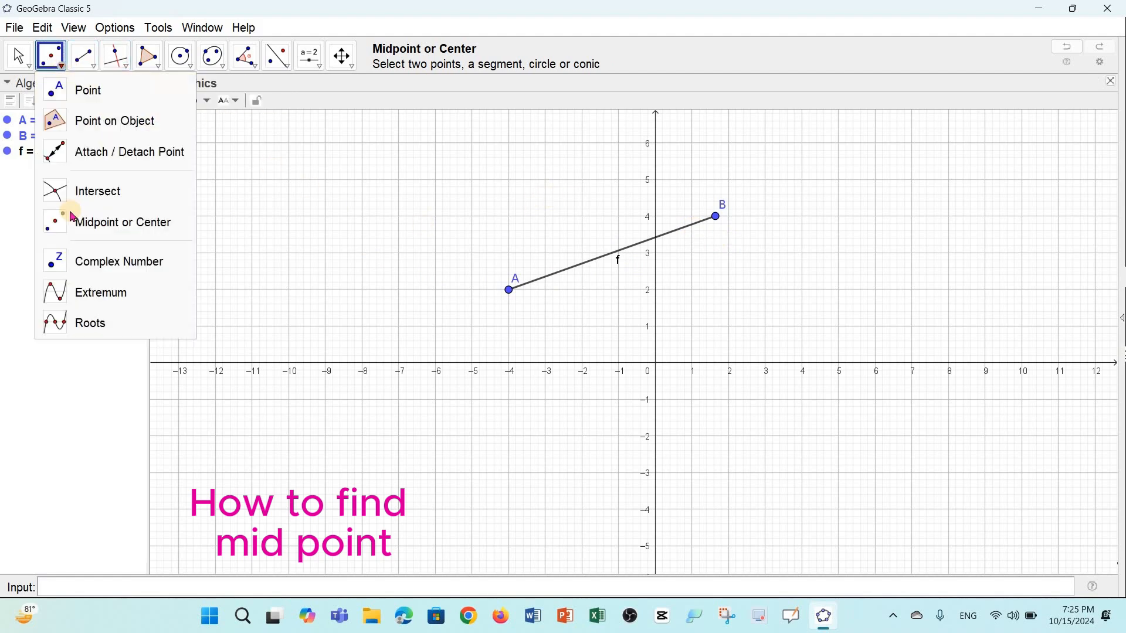
click(70, 225)
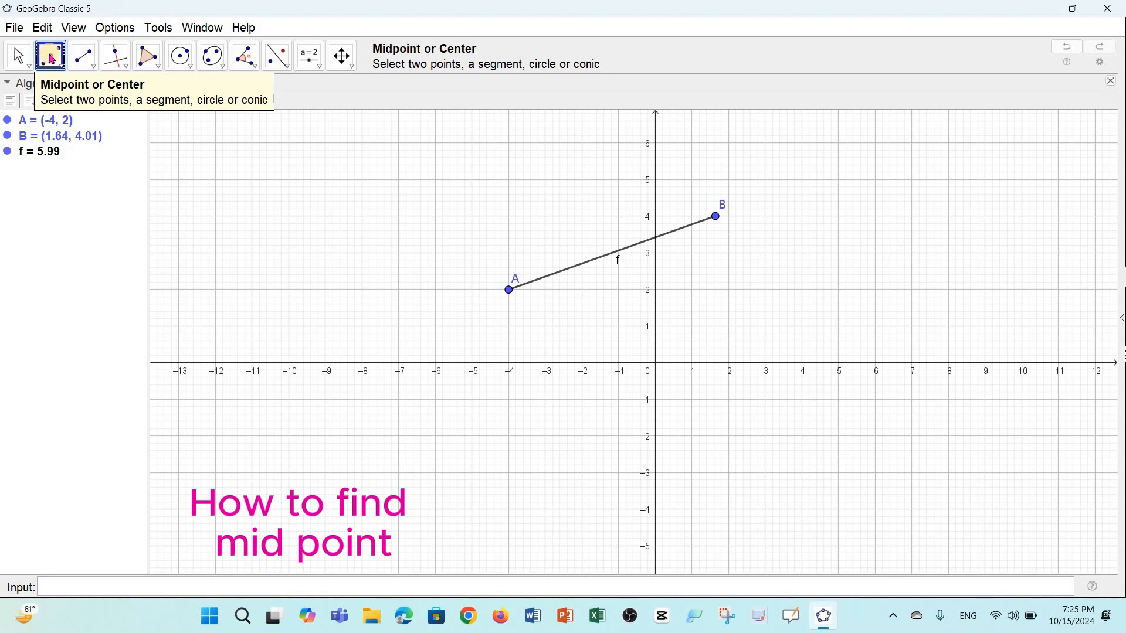
click(507, 294)
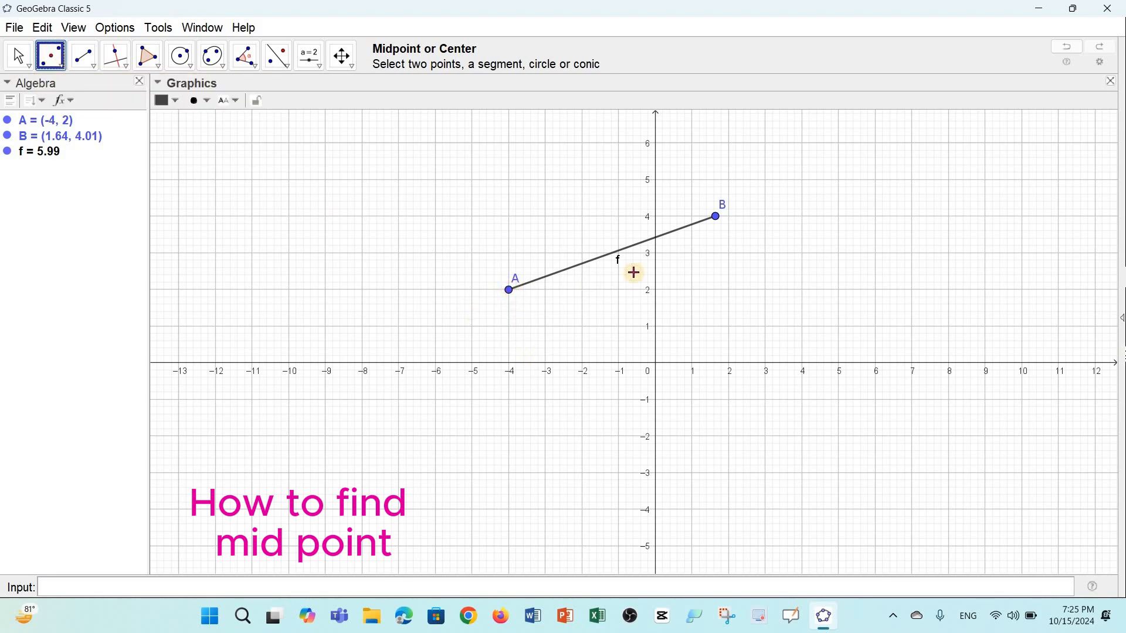
click(718, 219)
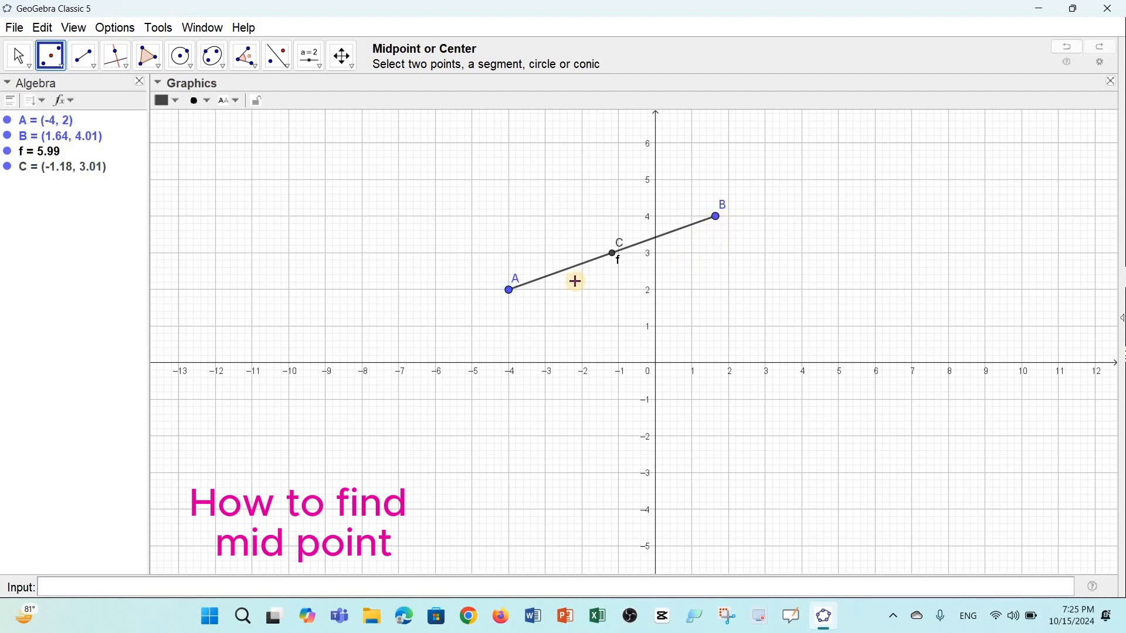
key(Escape)
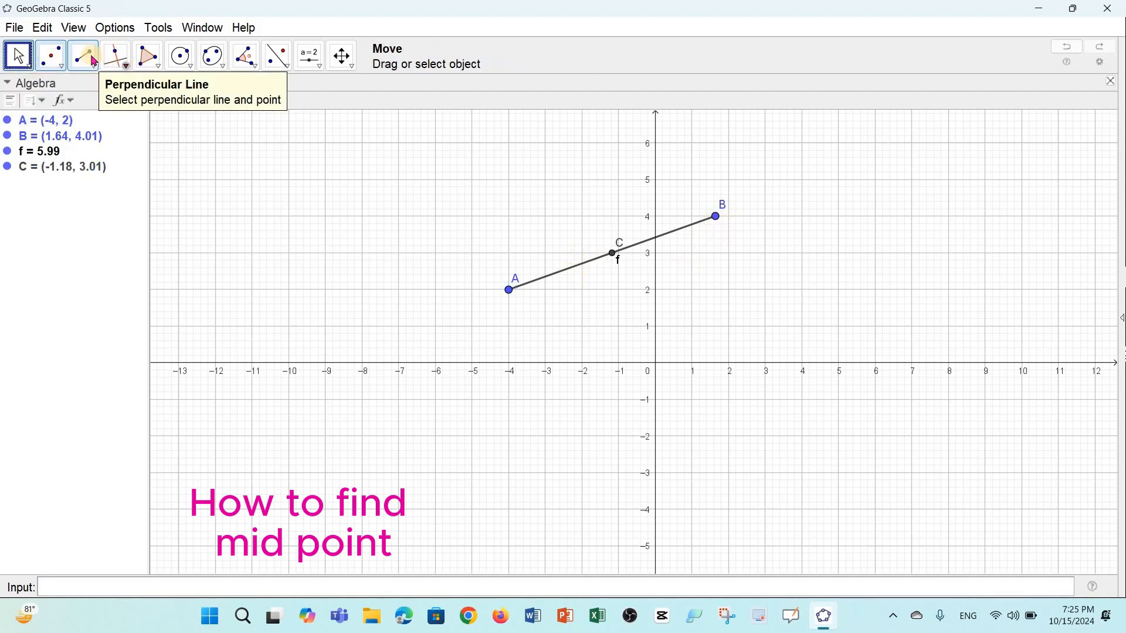
- Draw a second segment from about (1.2, -1.8) to (4.9, 0.8) and mark its midpoint by selecting the segment itself
click(83, 56)
click(702, 431)
click(837, 336)
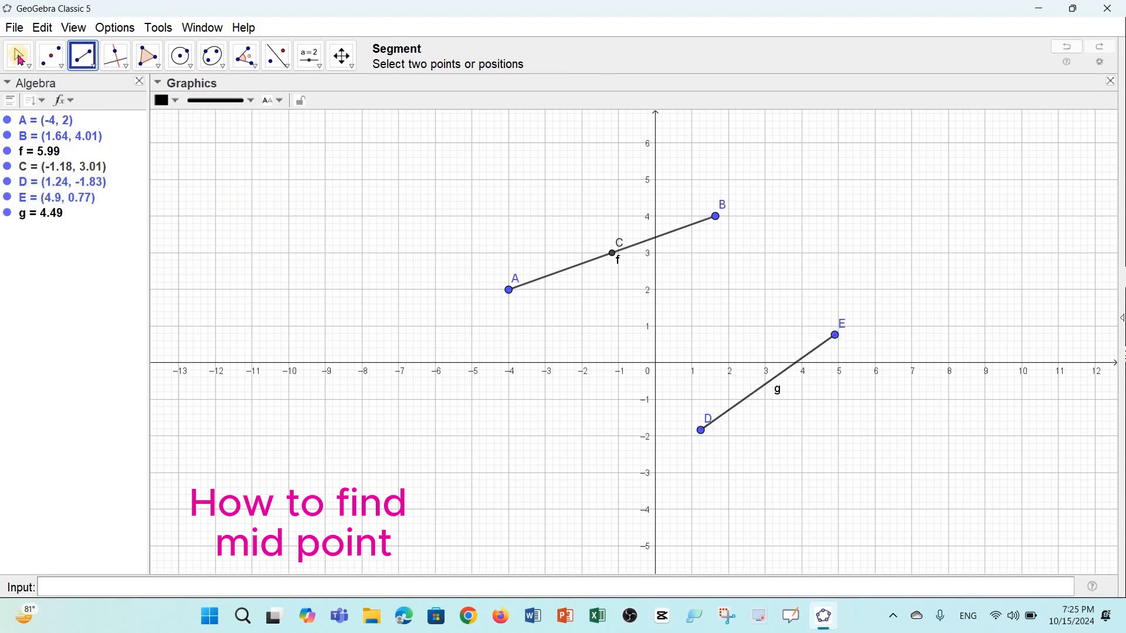
click(50, 55)
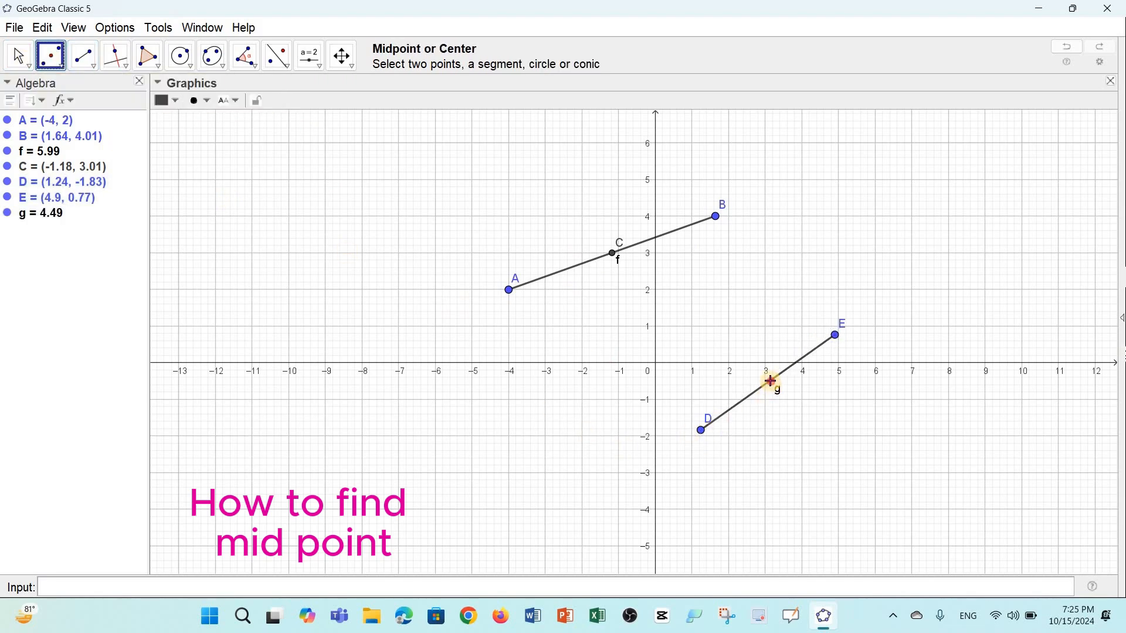
click(778, 398)
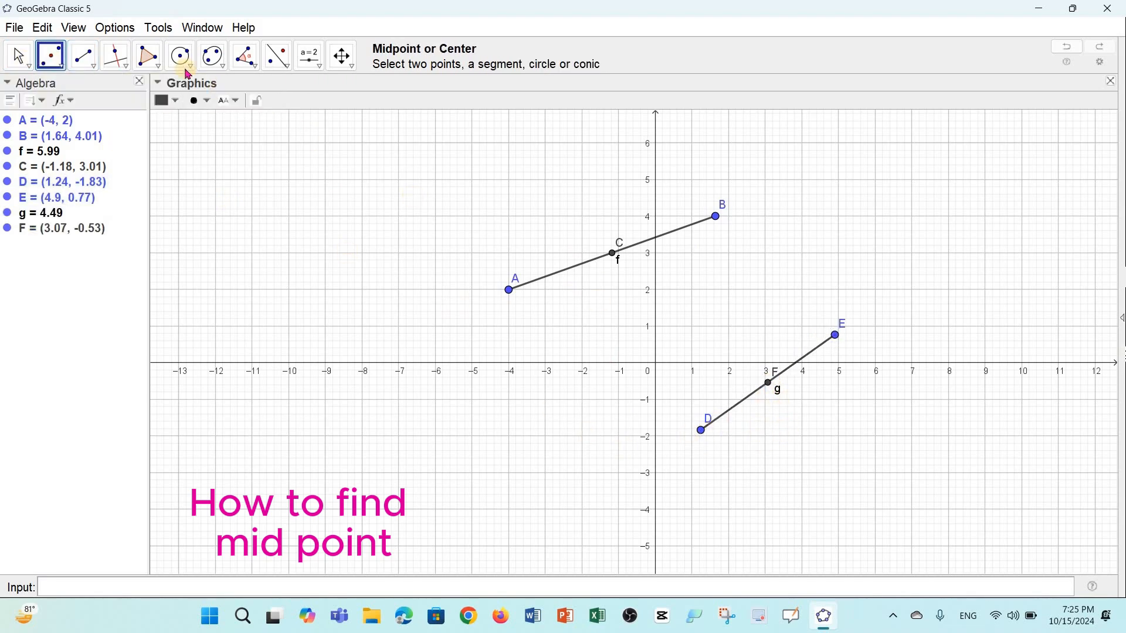
click(149, 56)
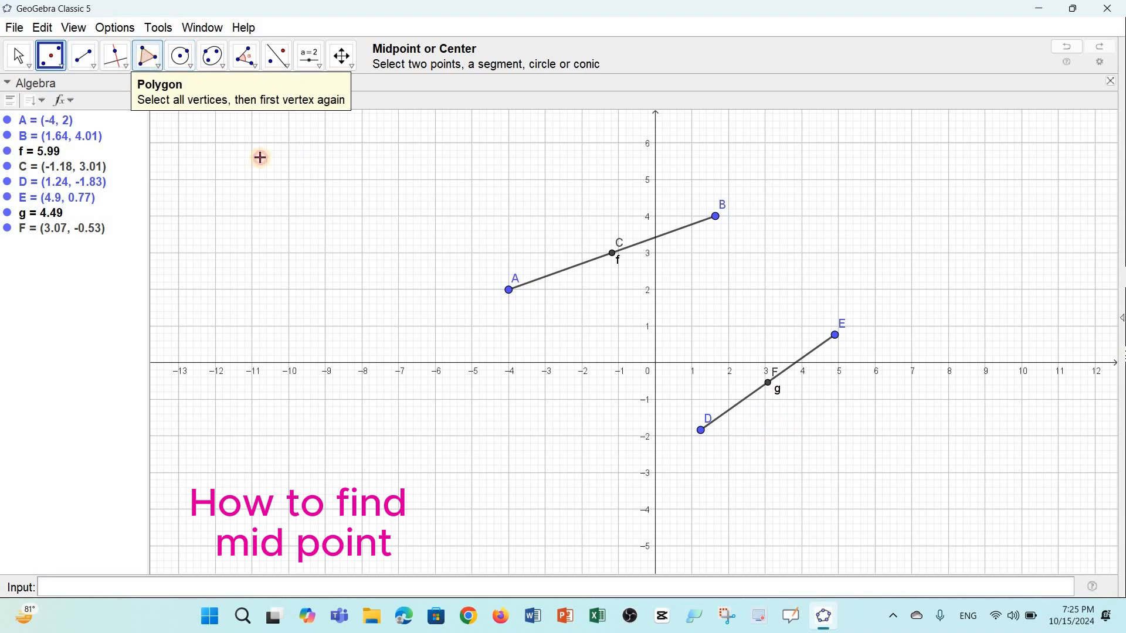
click(323, 385)
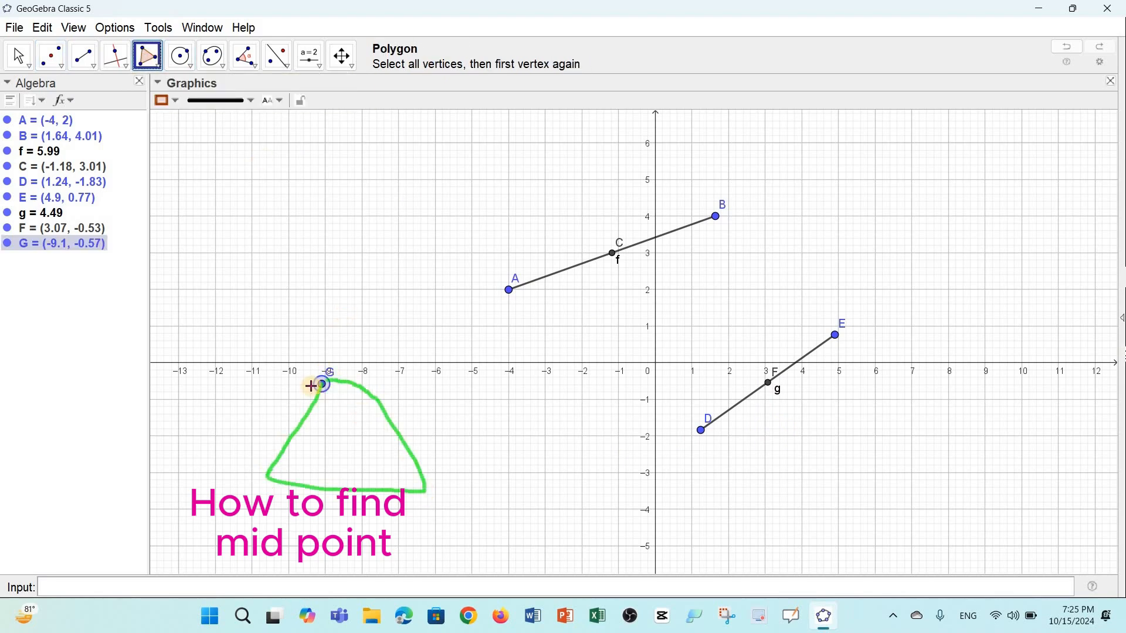
key(ctrl+z)
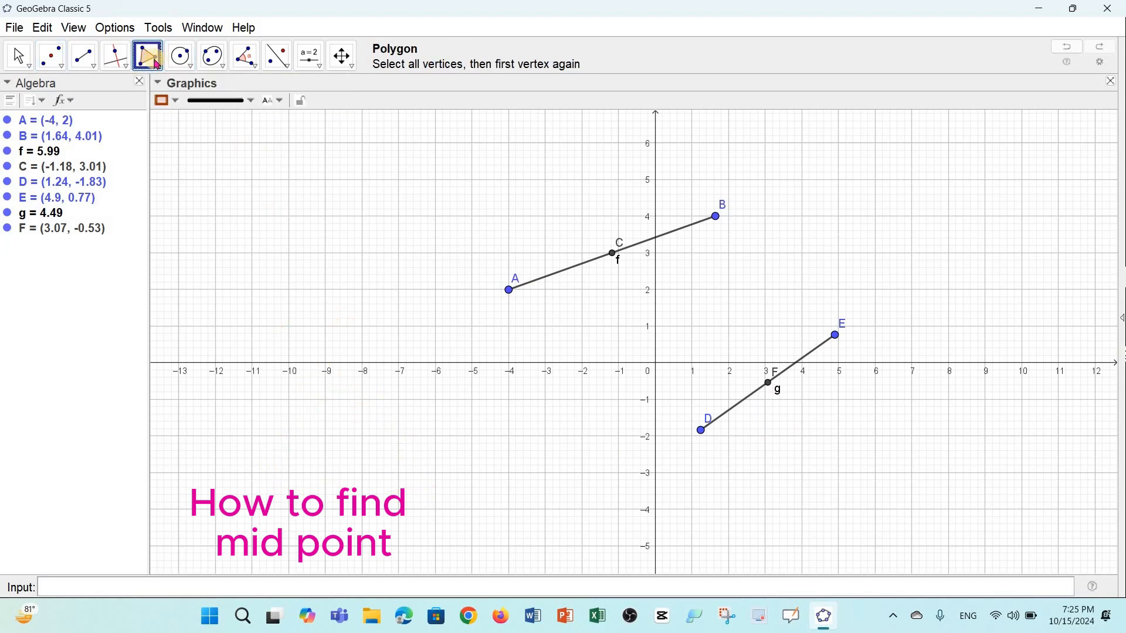
click(351, 298)
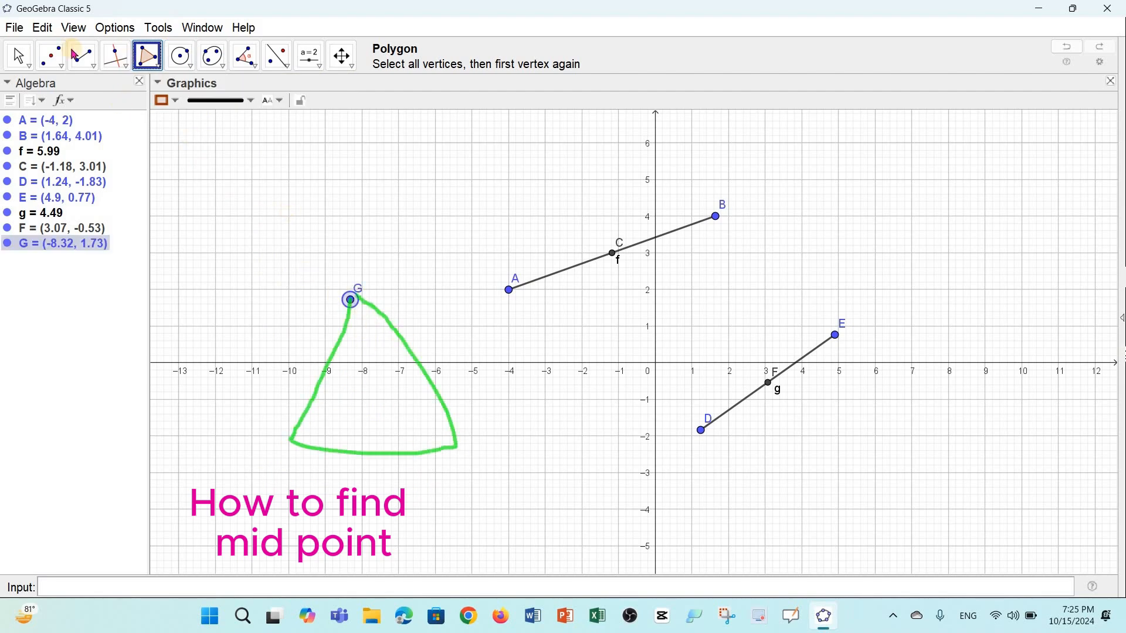
key(ctrl+z)
click(18, 59)
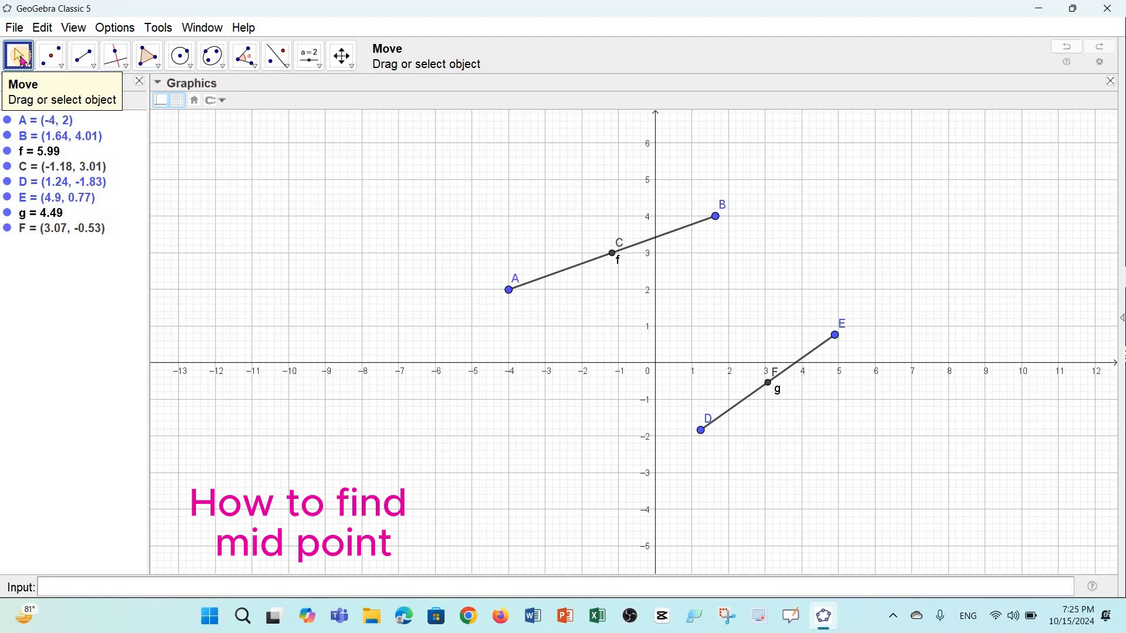
- Draw a triangle with the Polygon tool, with vertices at about (-10.2, 2.8), (-12.4, -1.2) and (-7.2, -1.4), and return to the Move tool
click(143, 58)
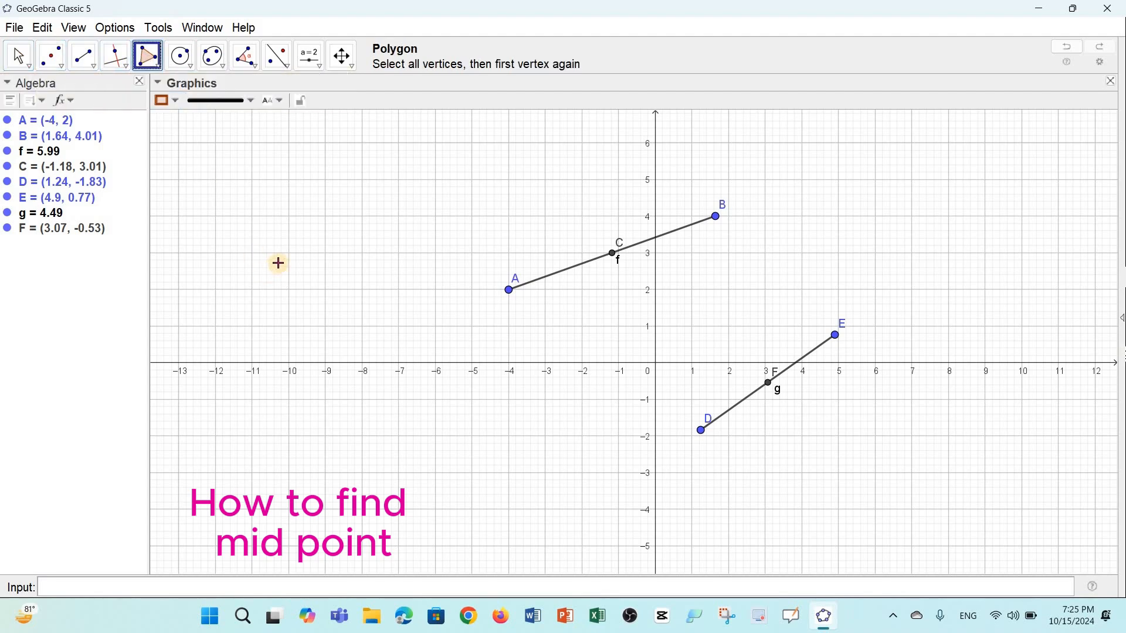
click(281, 262)
click(203, 406)
click(392, 413)
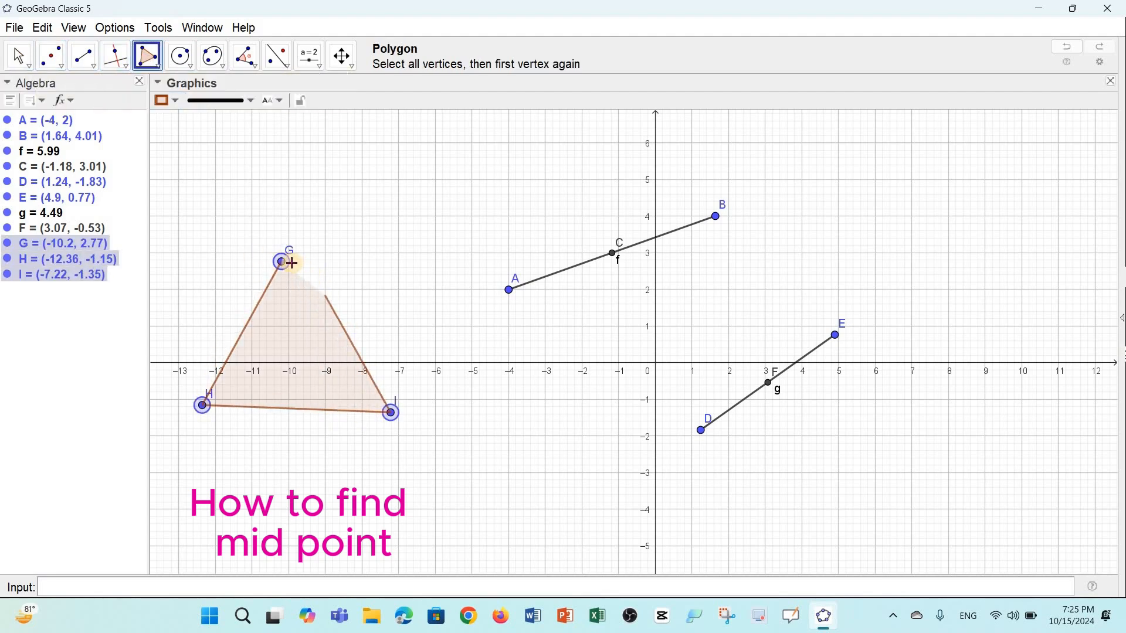
click(283, 270)
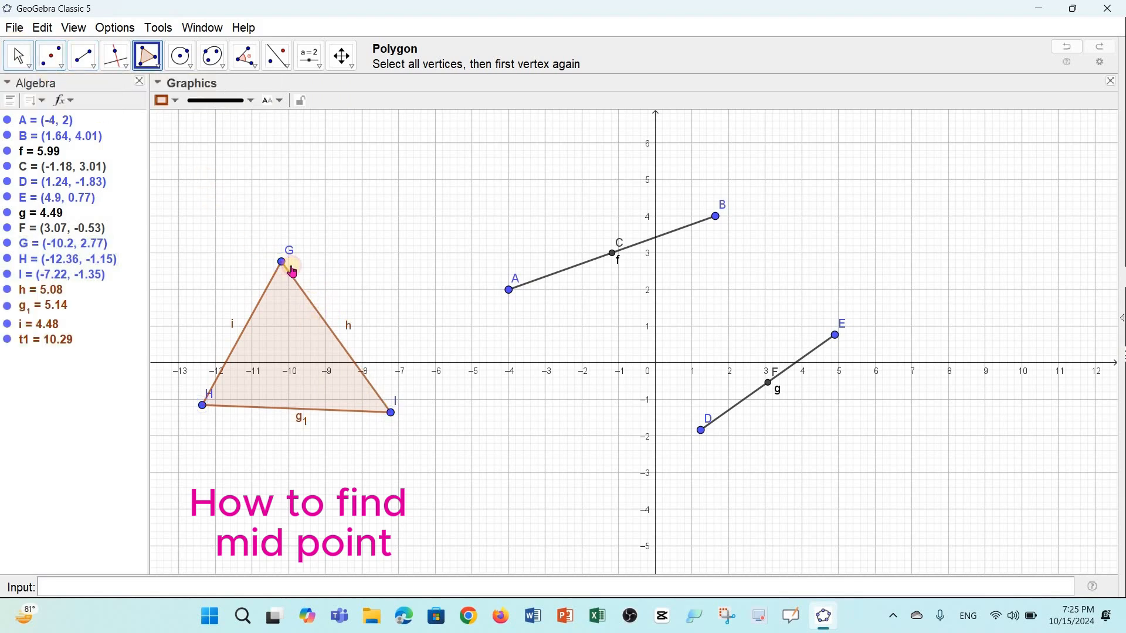
key(Escape)
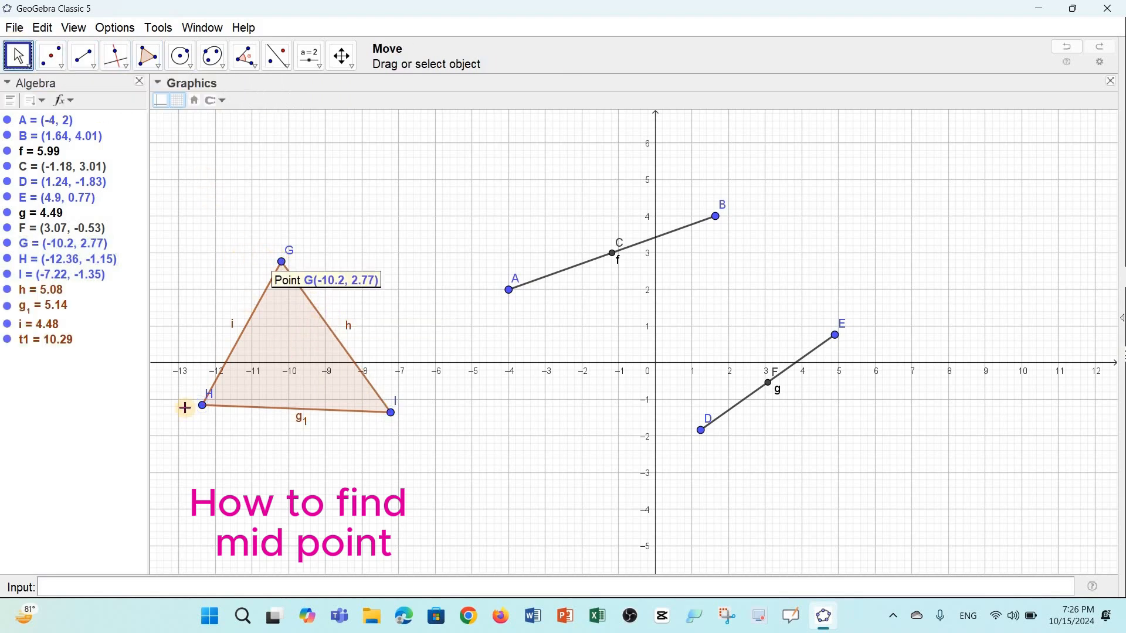
- Mark the midpoints of the triangle's three sides and the triangle's center with Midpoint or Center, and return to the Move tool
click(58, 58)
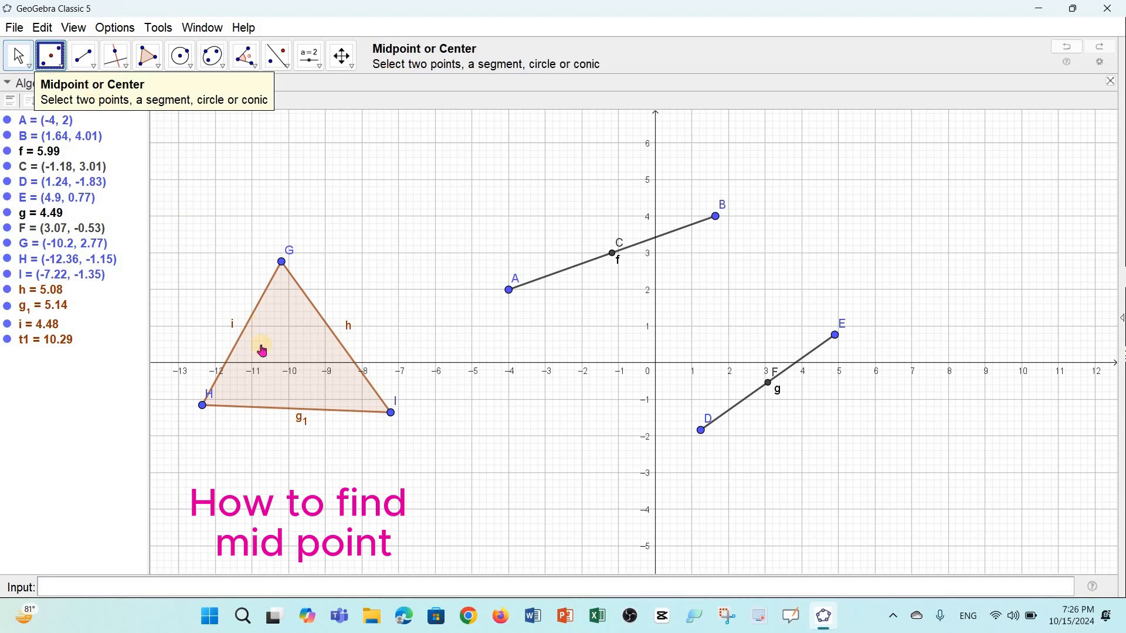
click(62, 69)
click(88, 220)
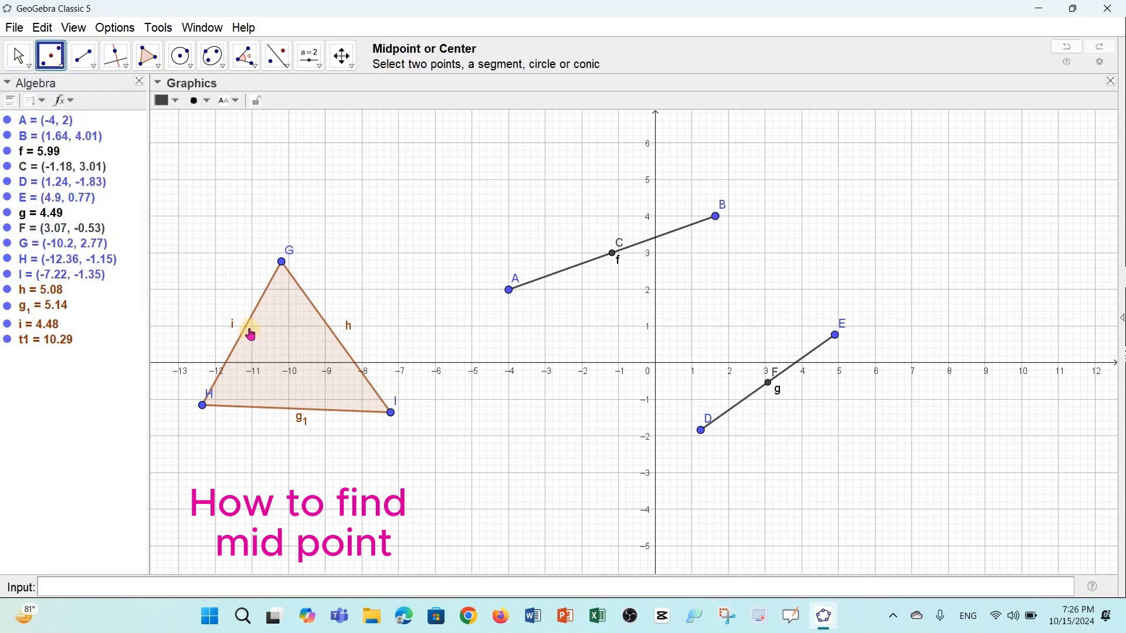
click(253, 349)
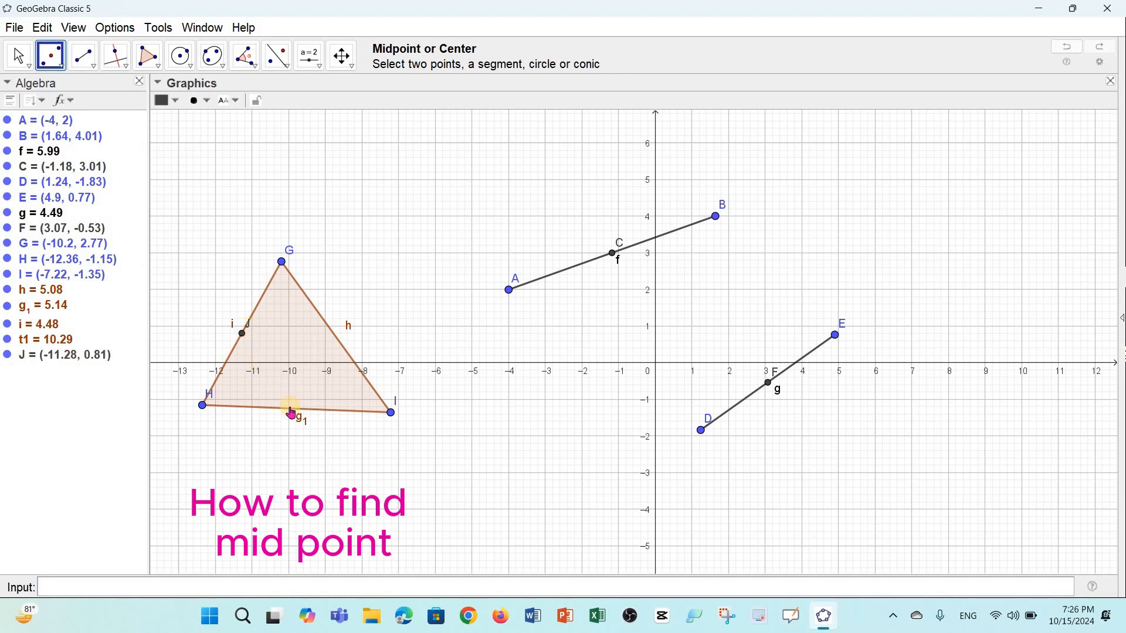
click(314, 409)
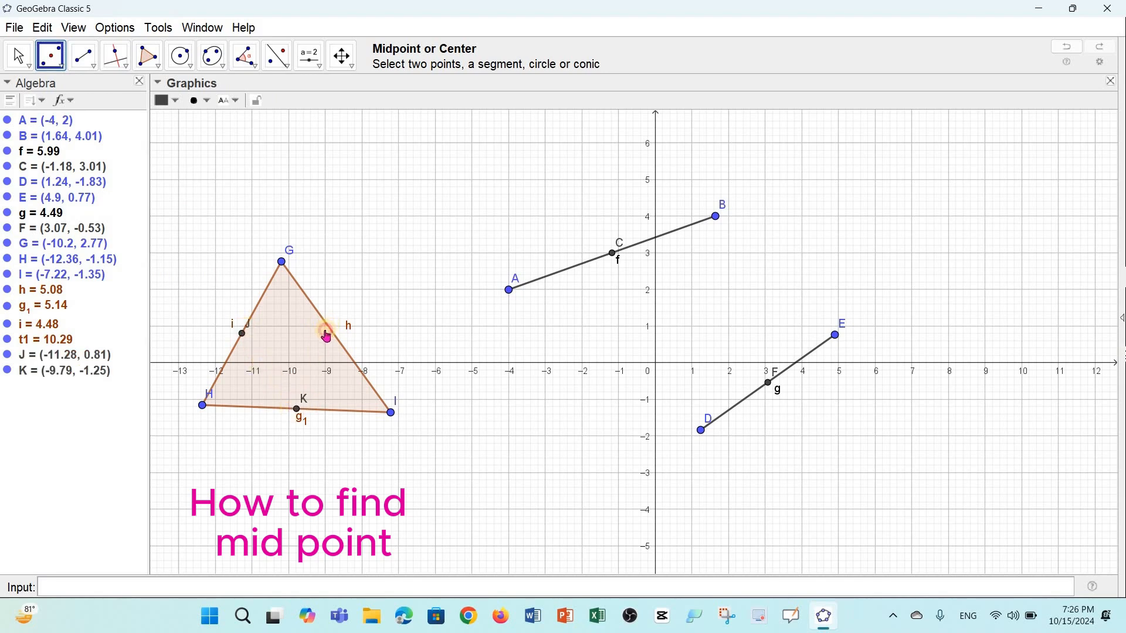
click(327, 337)
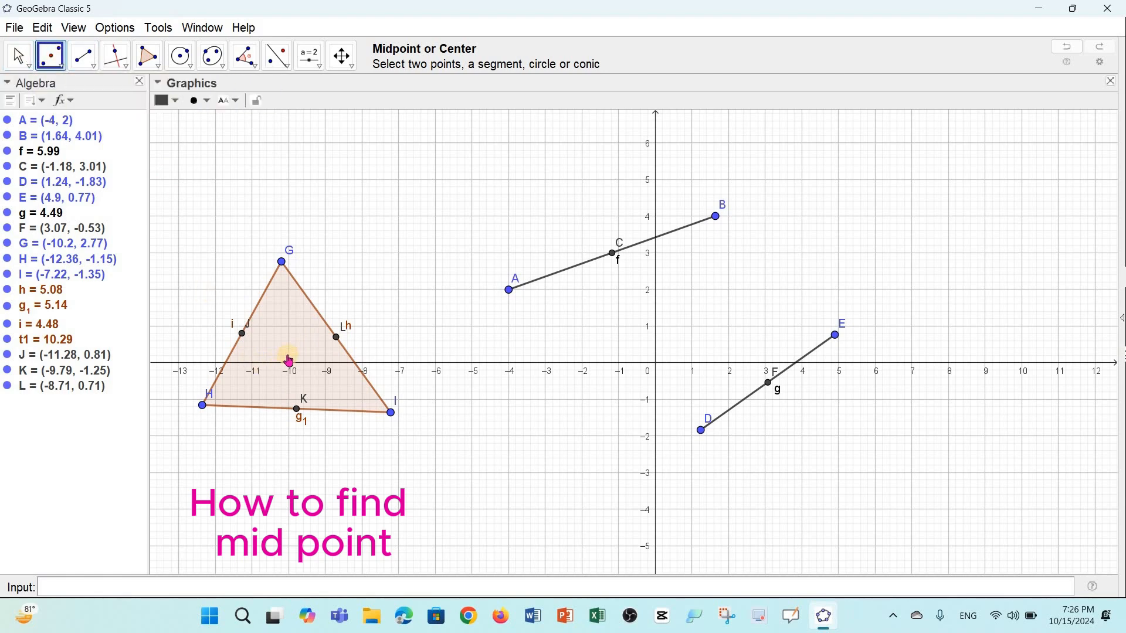
click(311, 381)
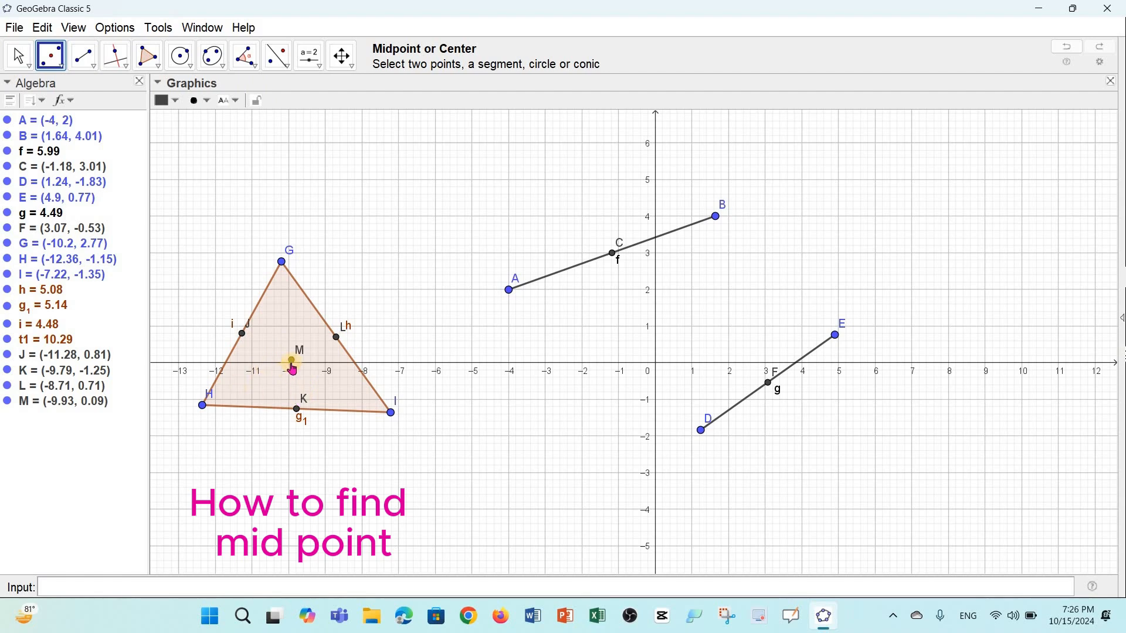
key(Escape)
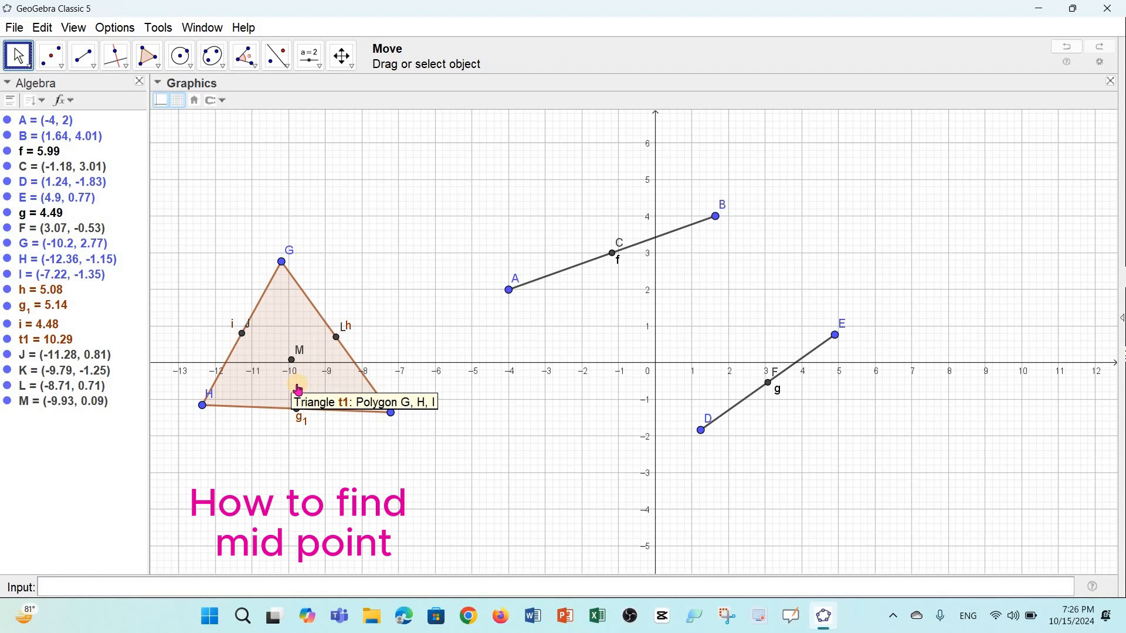
- Draw a circle centered at about (6.4, 3.9) through about (6.9, 1.6), and return to the Move tool
click(185, 56)
click(892, 220)
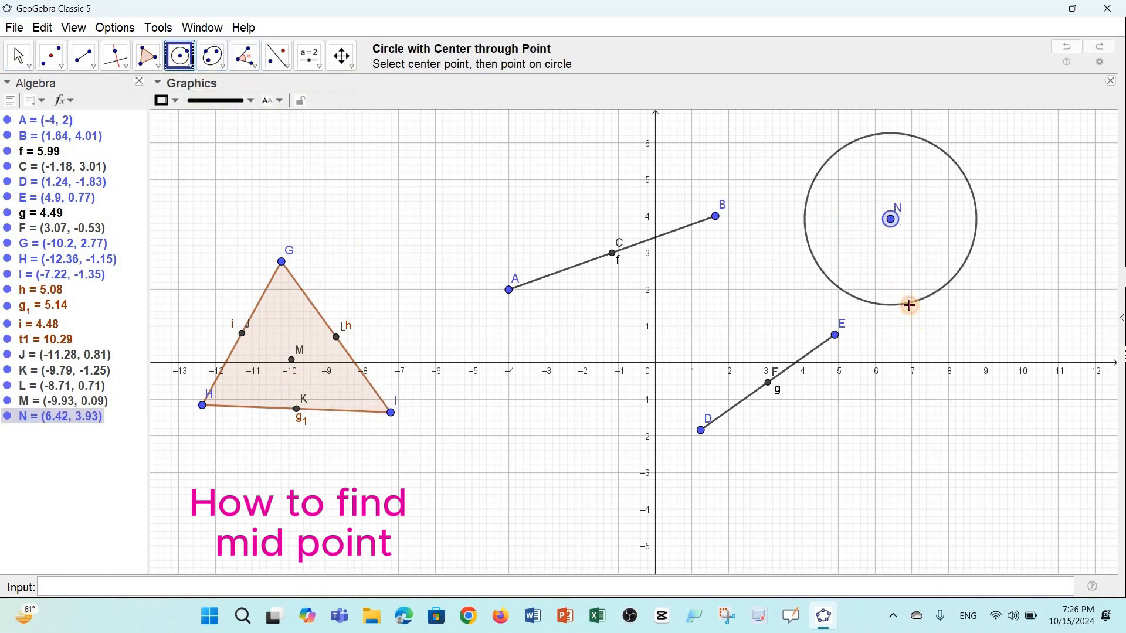
click(910, 305)
key(Escape)
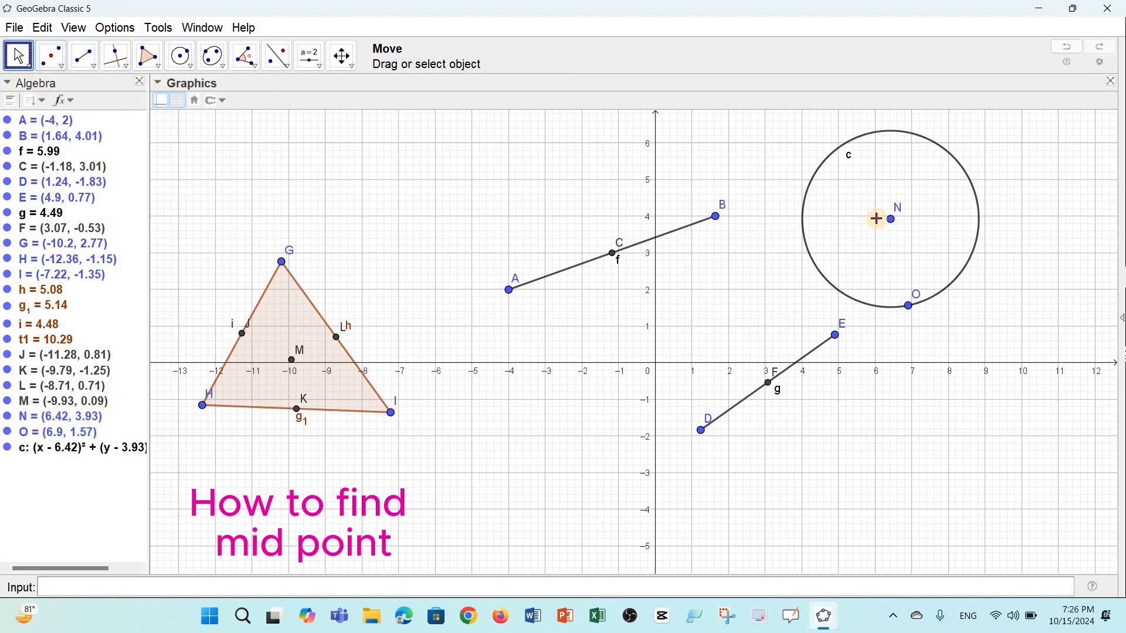
- Hide the circle's center point N and the point O on its circumference, leaving only the circle shown
click(892, 219)
right_click(892, 219)
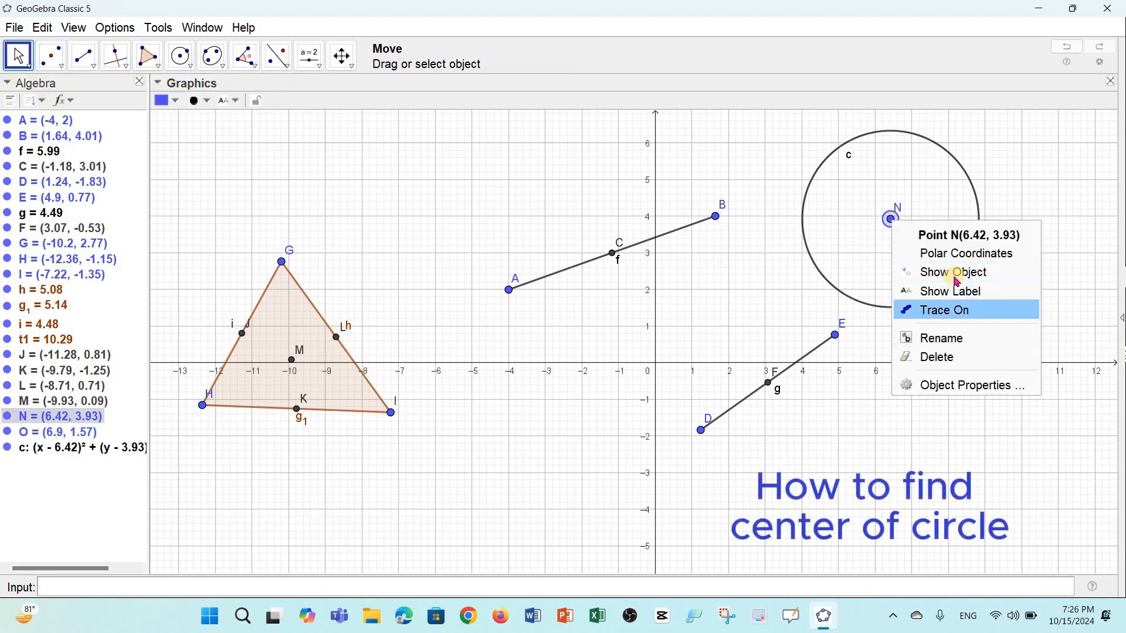
click(956, 275)
click(910, 306)
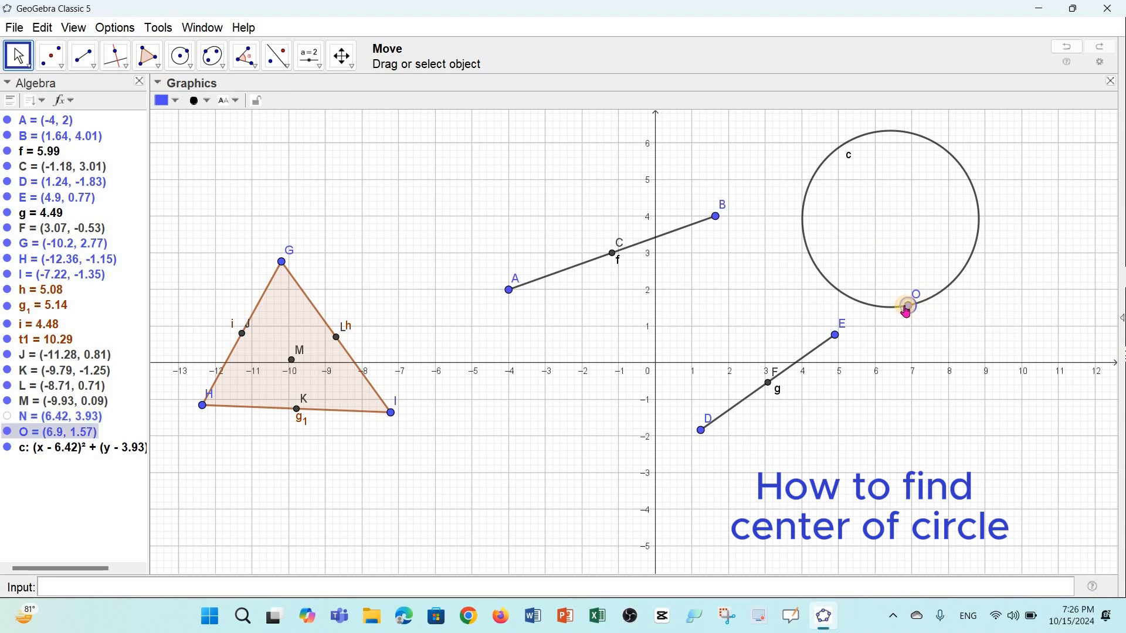
right_click(910, 306)
click(962, 353)
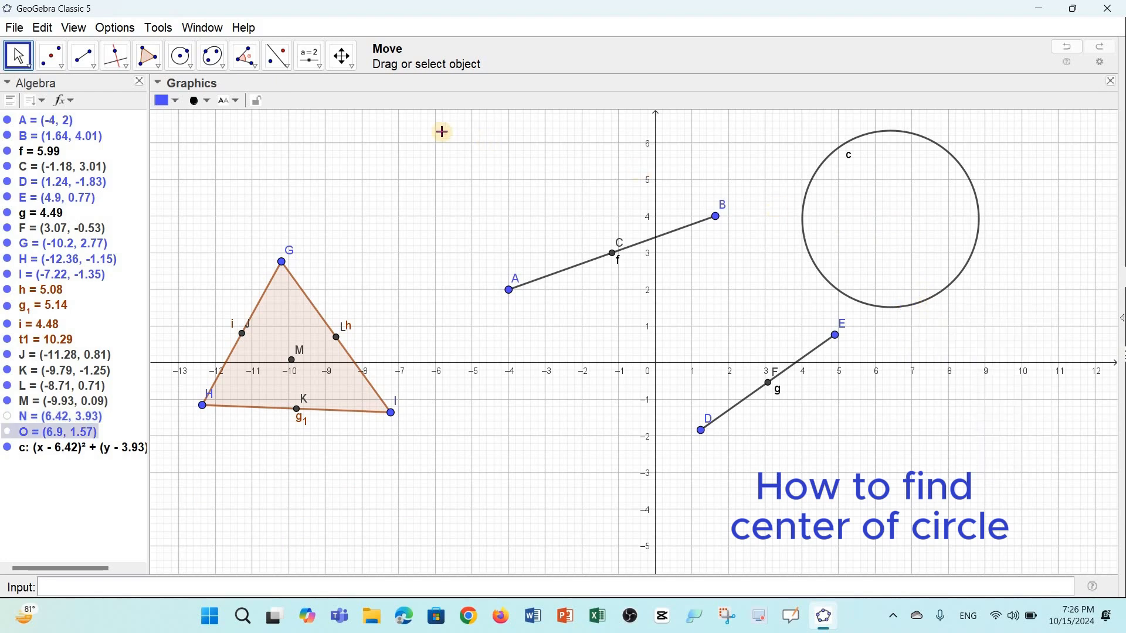
- Mark the center of circle c with Midpoint or Center by selecting the circle itself
click(50, 56)
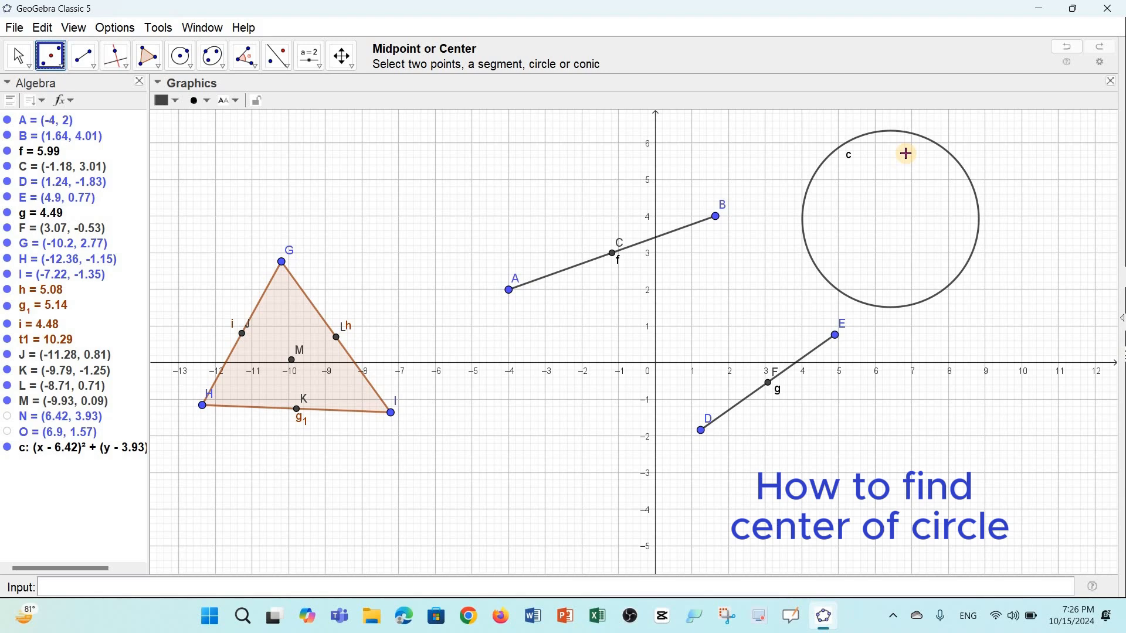
click(60, 66)
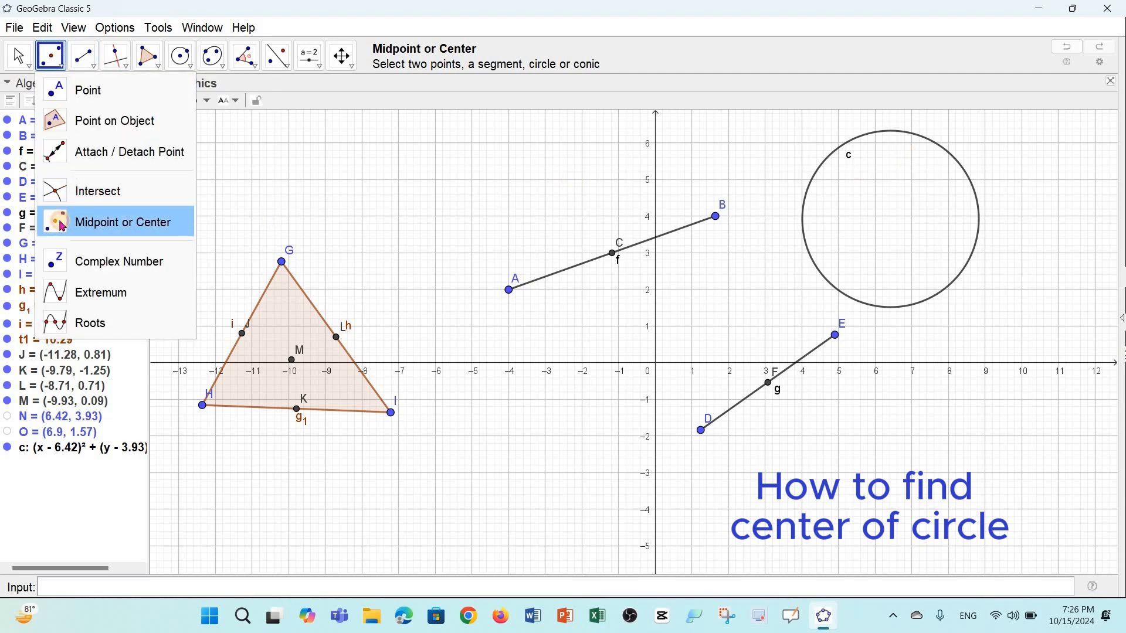
click(63, 227)
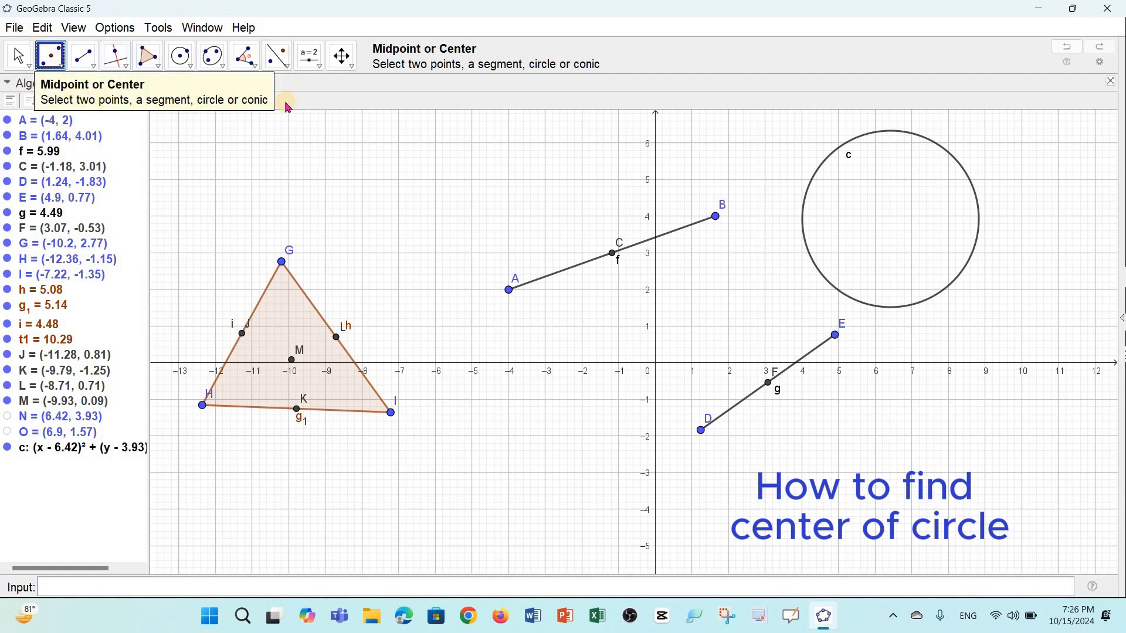
click(890, 129)
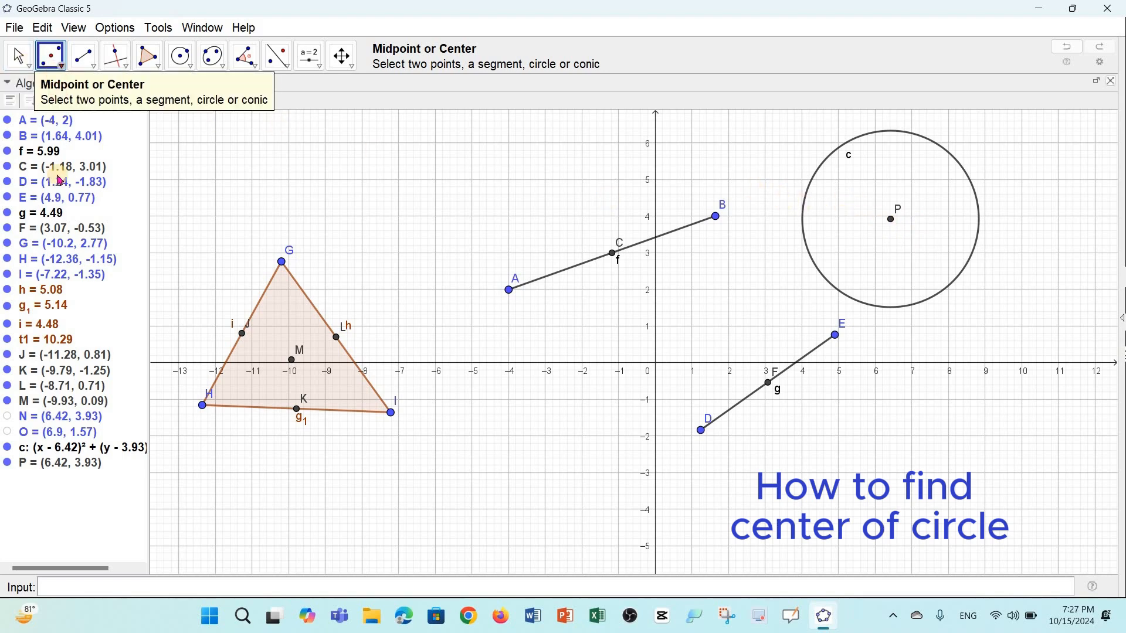
- Delete all segments, points, the triangle and the circle to leave an empty construction
click(50, 56)
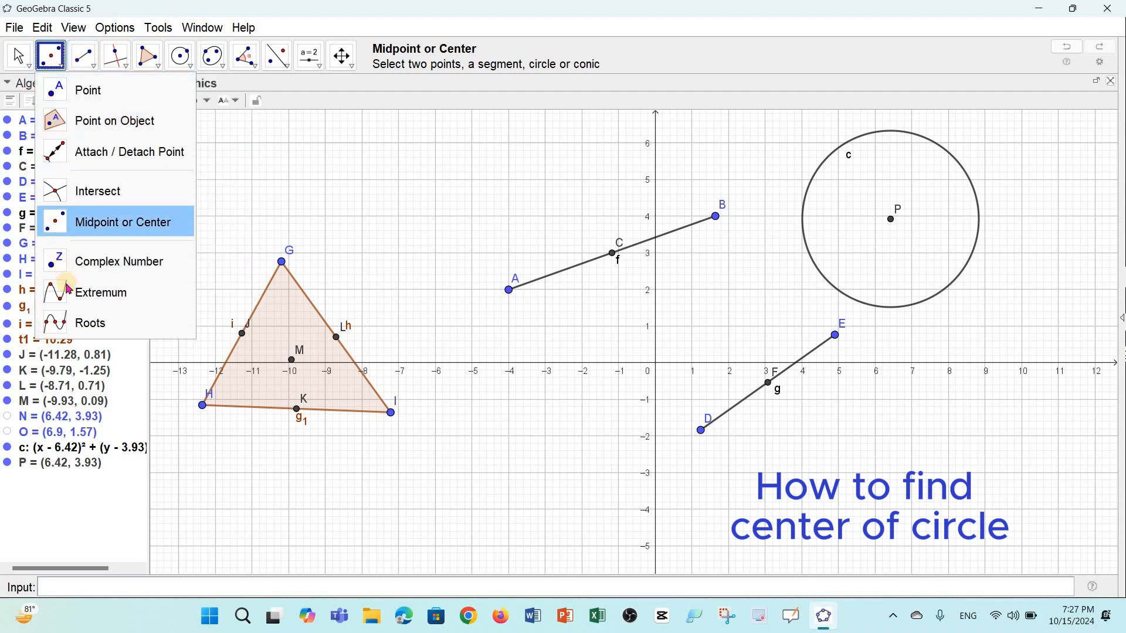
mouse_move(86, 53)
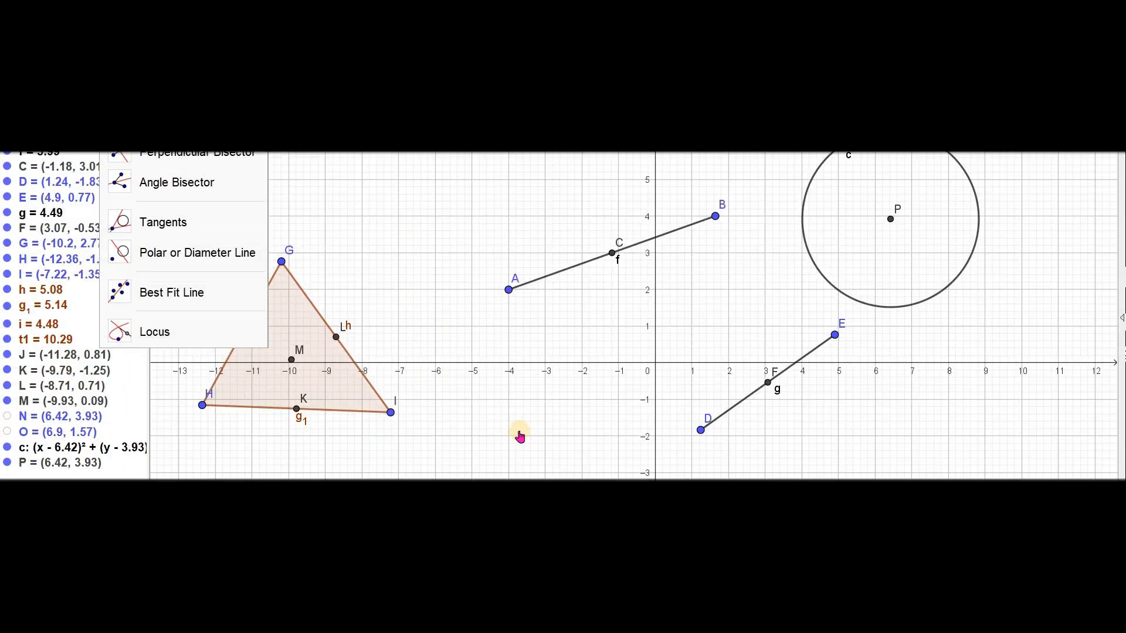
key(Delete)
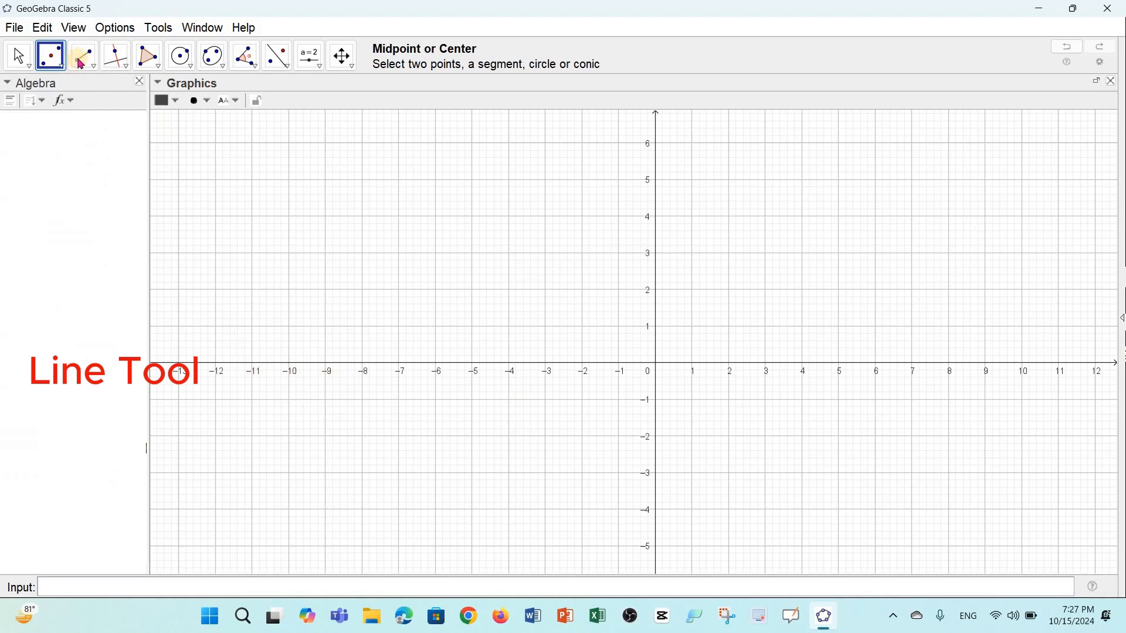
- Draw a line through (-6, 2) and (-1, 5) with the Line tool
click(95, 70)
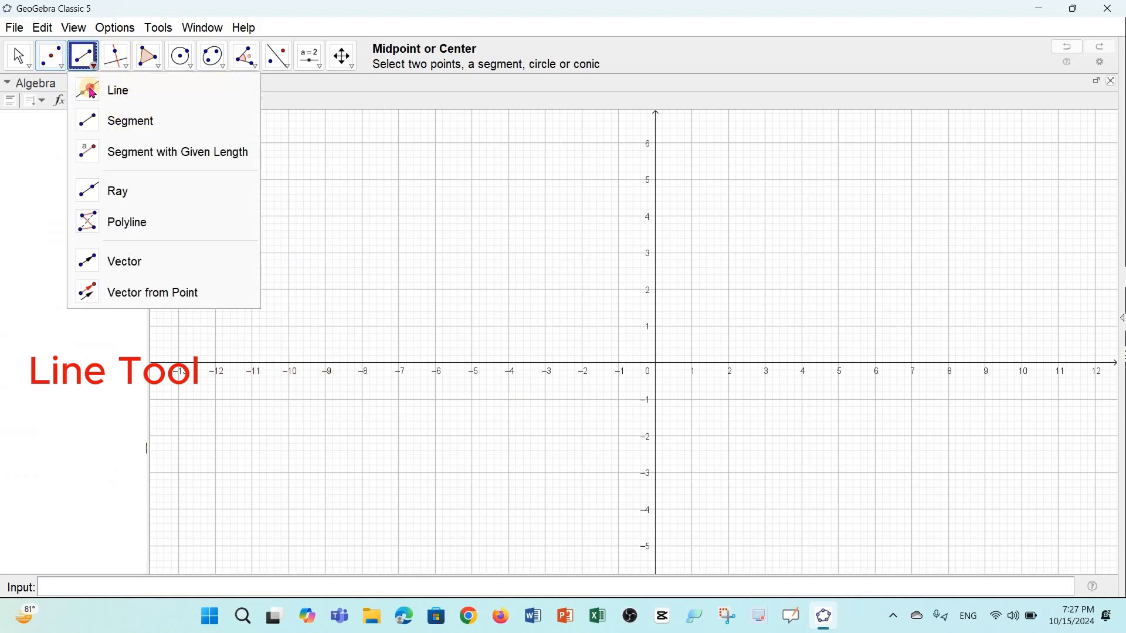
click(96, 88)
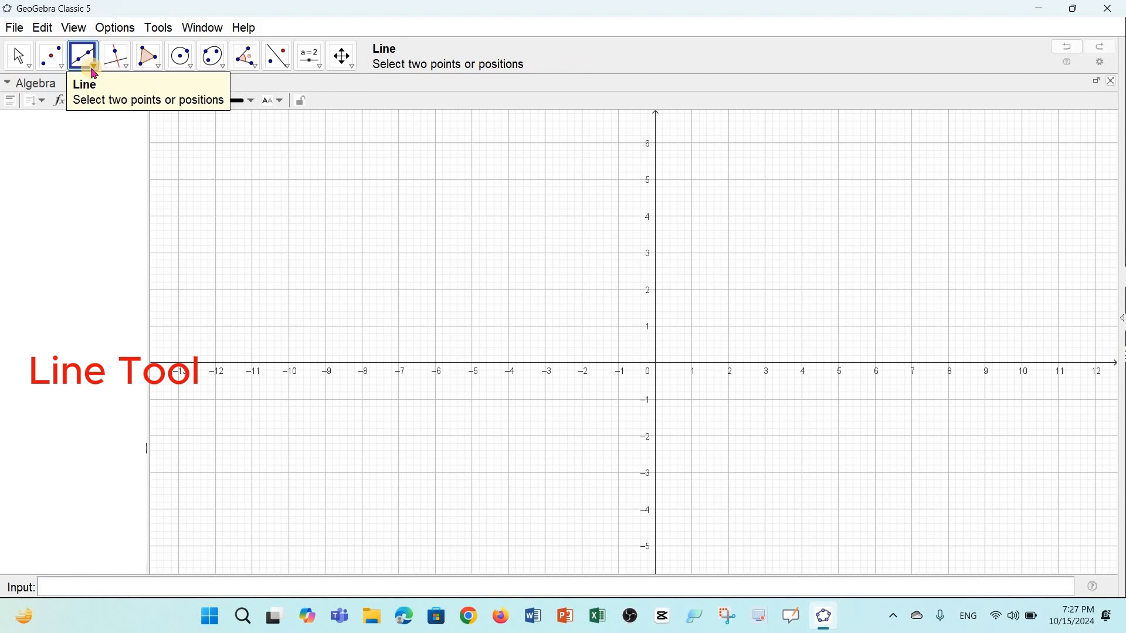
click(94, 74)
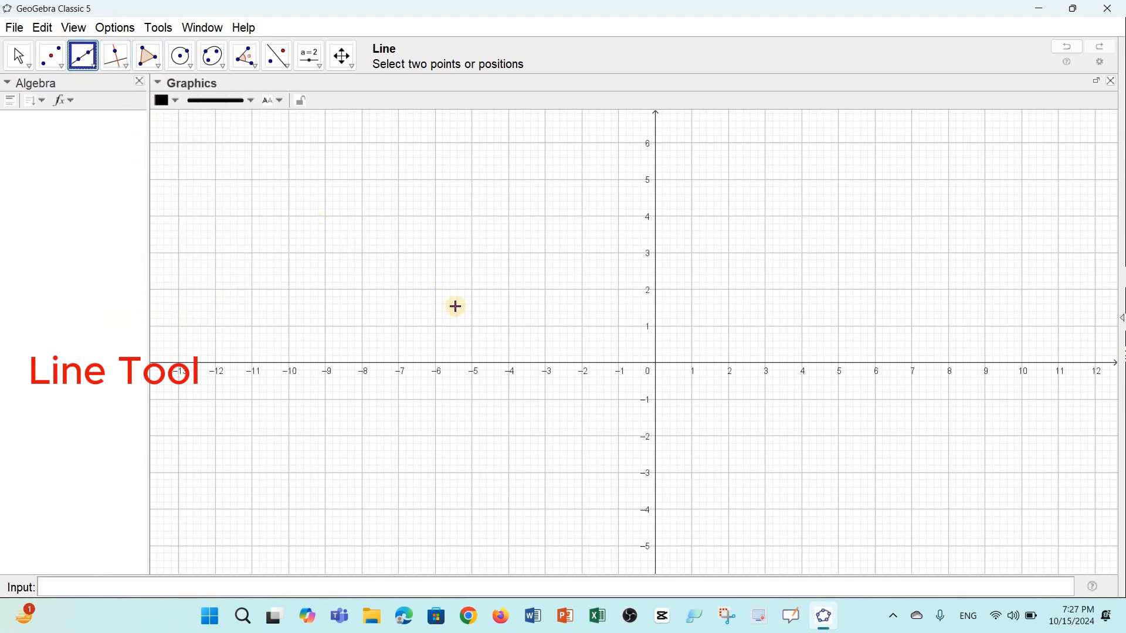
click(436, 291)
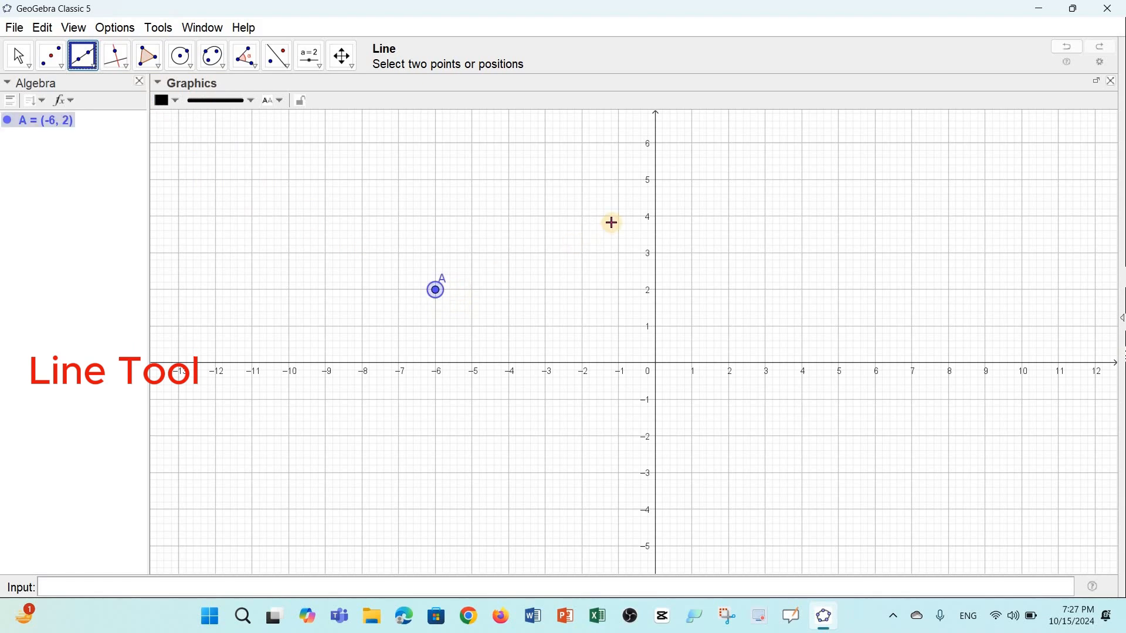
click(641, 203)
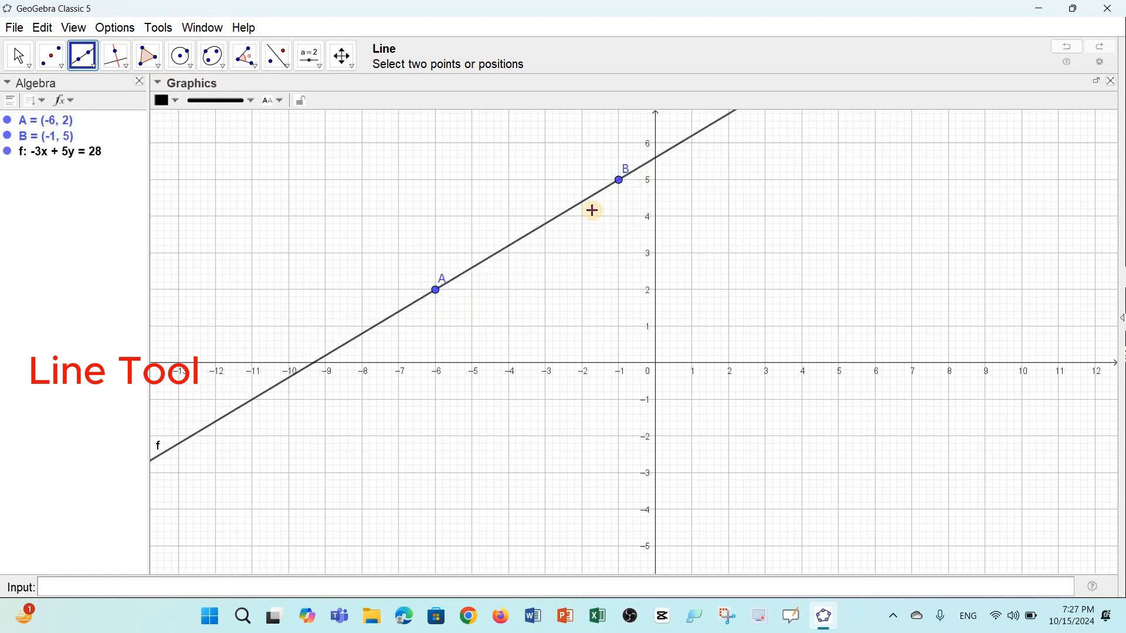
- Draw three more lines, through about (2.5, 3.3) and (-0.5, 0.4), (5.6, 2.3) and (5.3, 4.1), and (7.7, 3.2) and (3.5, -2.1)
click(749, 241)
click(638, 349)
click(862, 280)
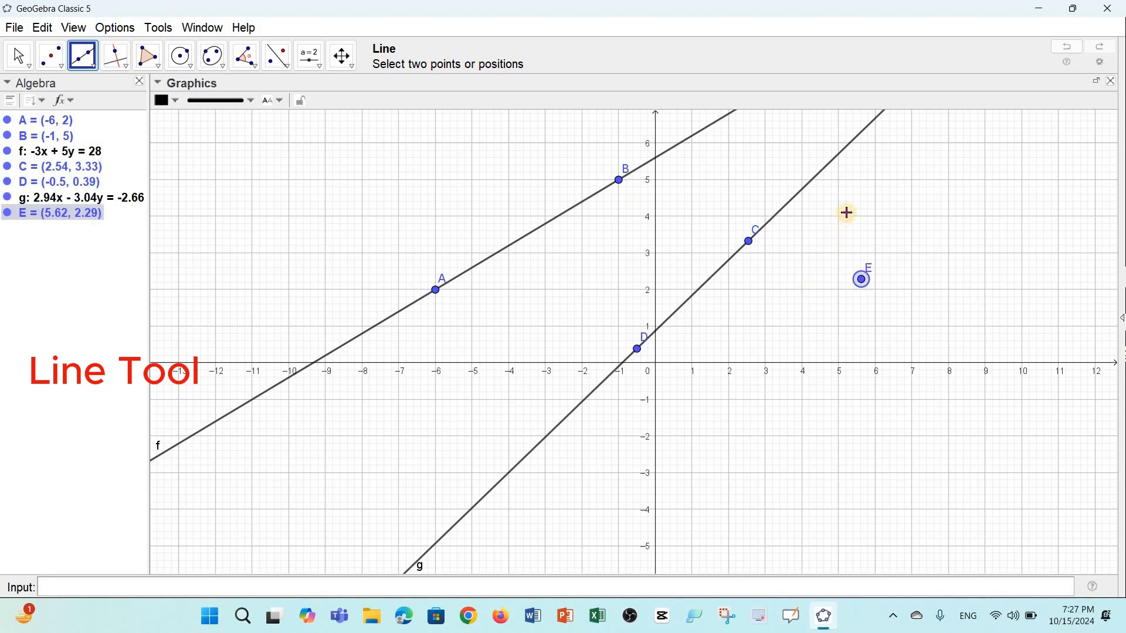
click(850, 213)
click(940, 246)
click(786, 442)
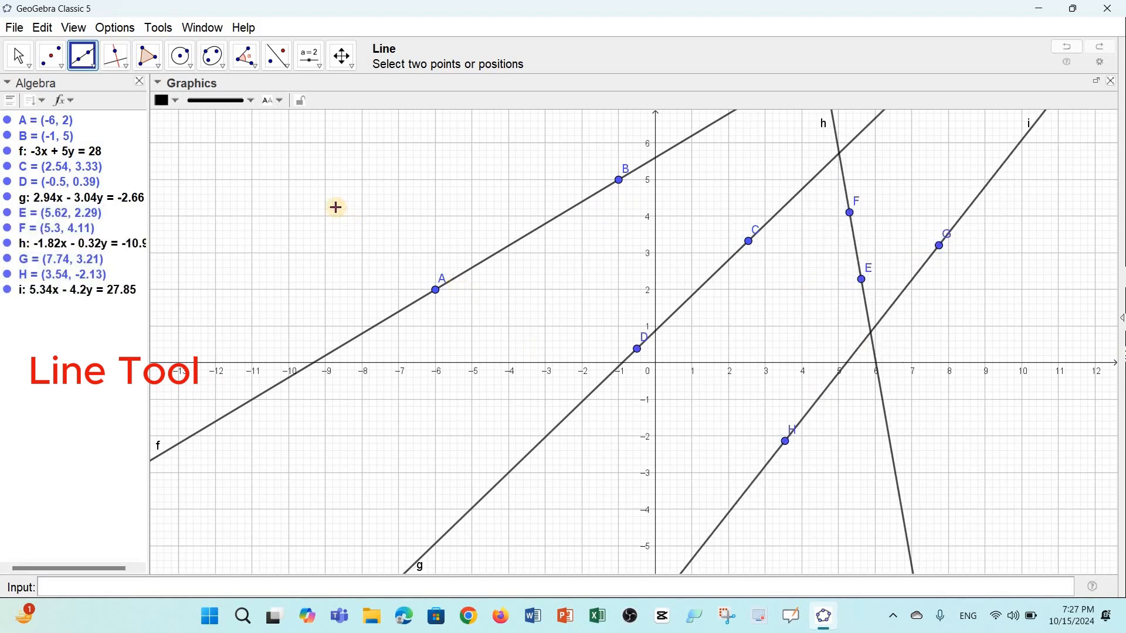
- Delete all four lines and their points to leave an empty construction
key(Escape)
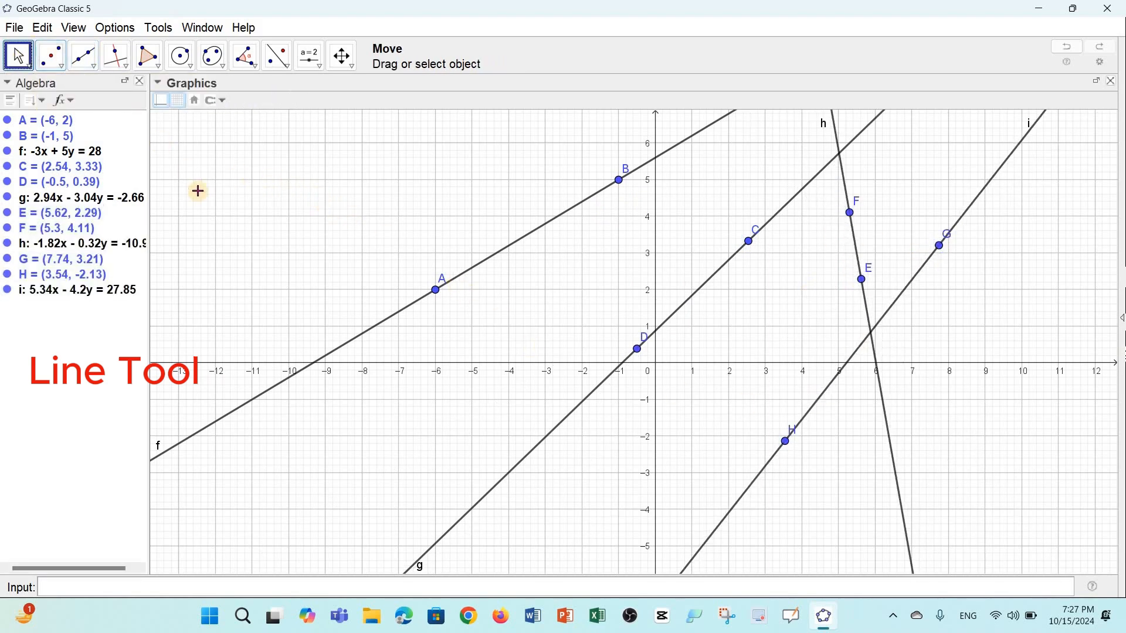
key(ctrl+a)
key(Delete)
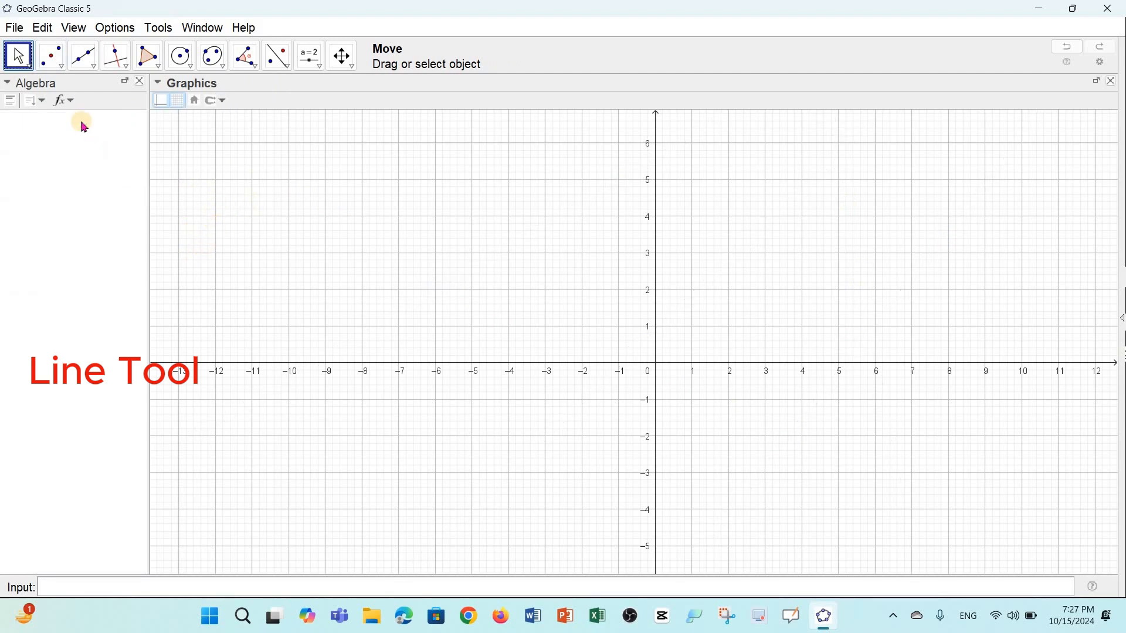
- Plot two points at (-3, 2) and (3, 2) with the Point tool
click(60, 72)
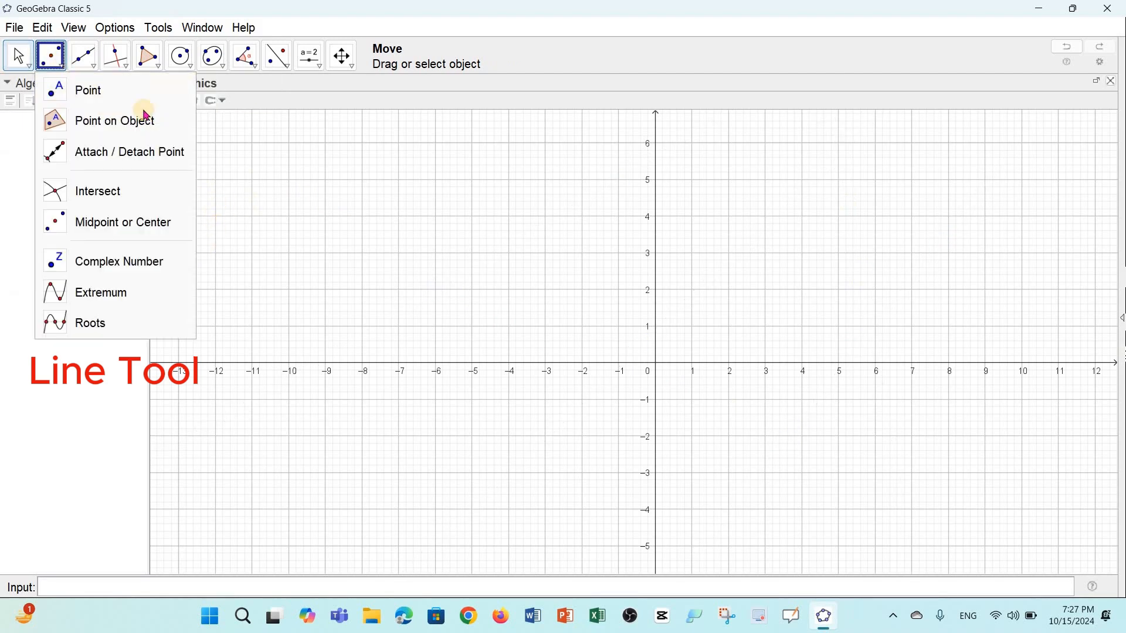
click(88, 88)
click(548, 289)
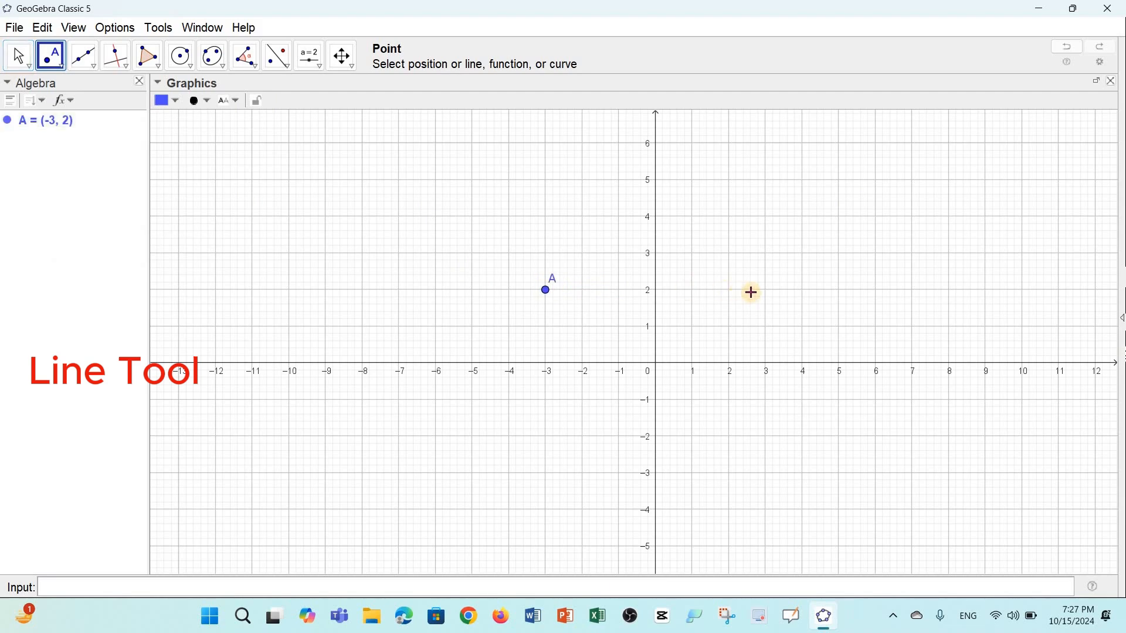
click(766, 291)
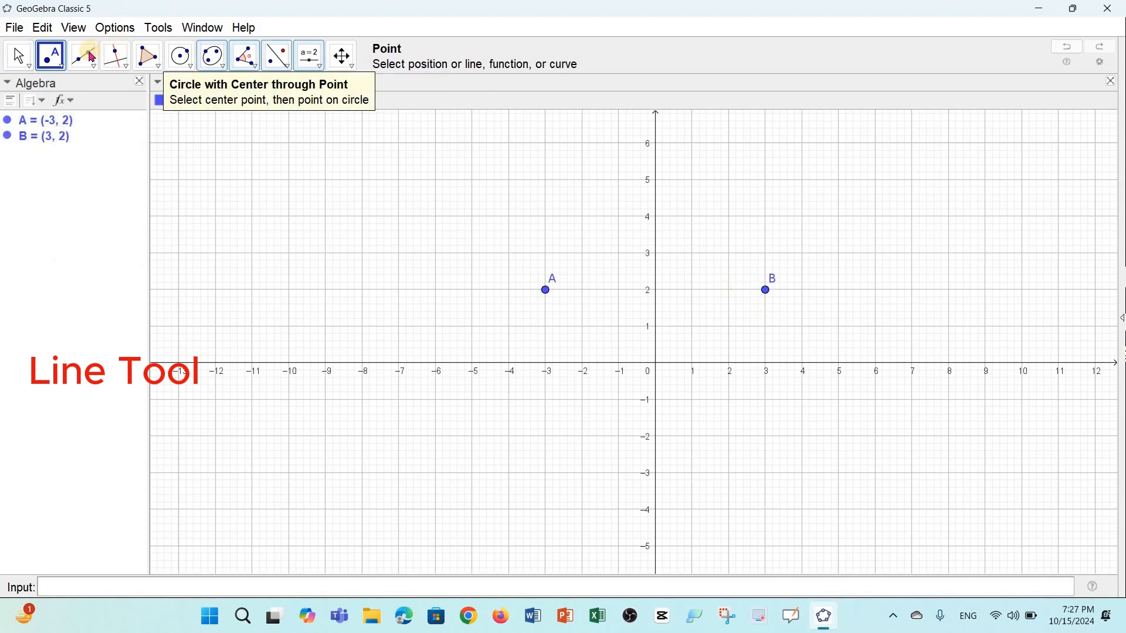
- Draw a line through the existing points A and B
click(82, 56)
click(547, 292)
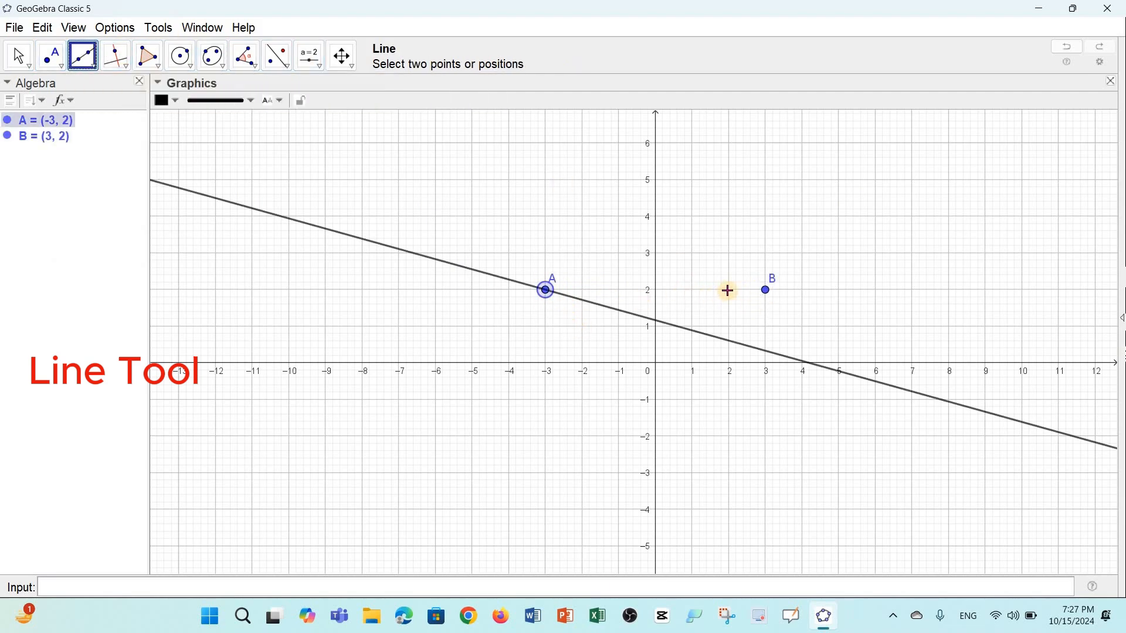
click(766, 291)
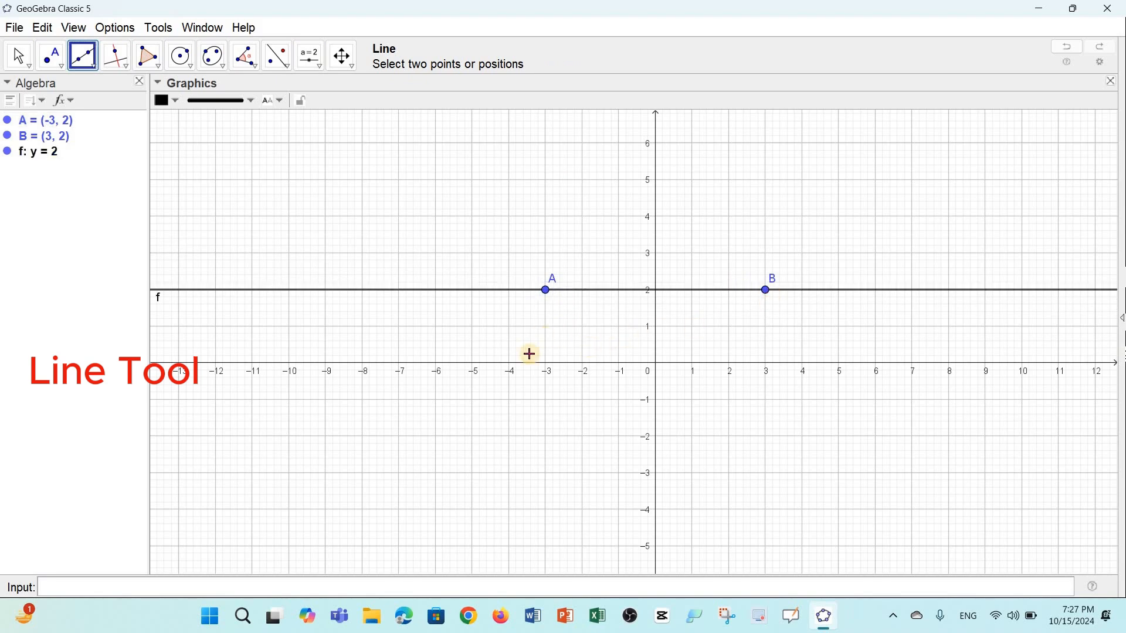
- Draw a line through about (-3.7, -3.2) and A, and another through B and about (4.2, -2.7)
click(520, 481)
click(546, 290)
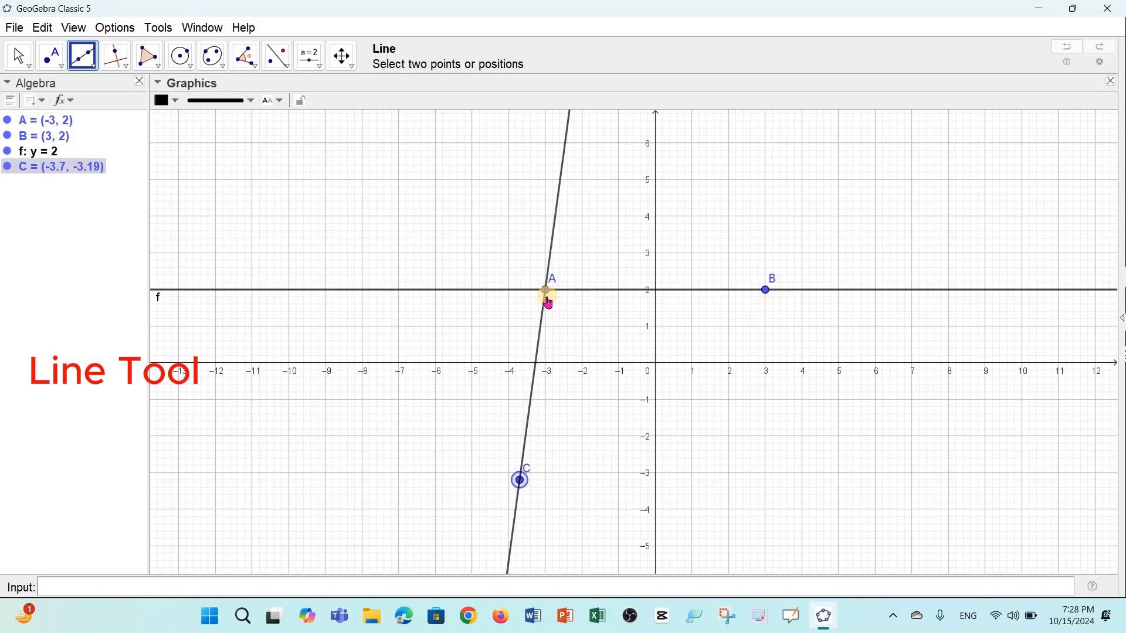
click(812, 462)
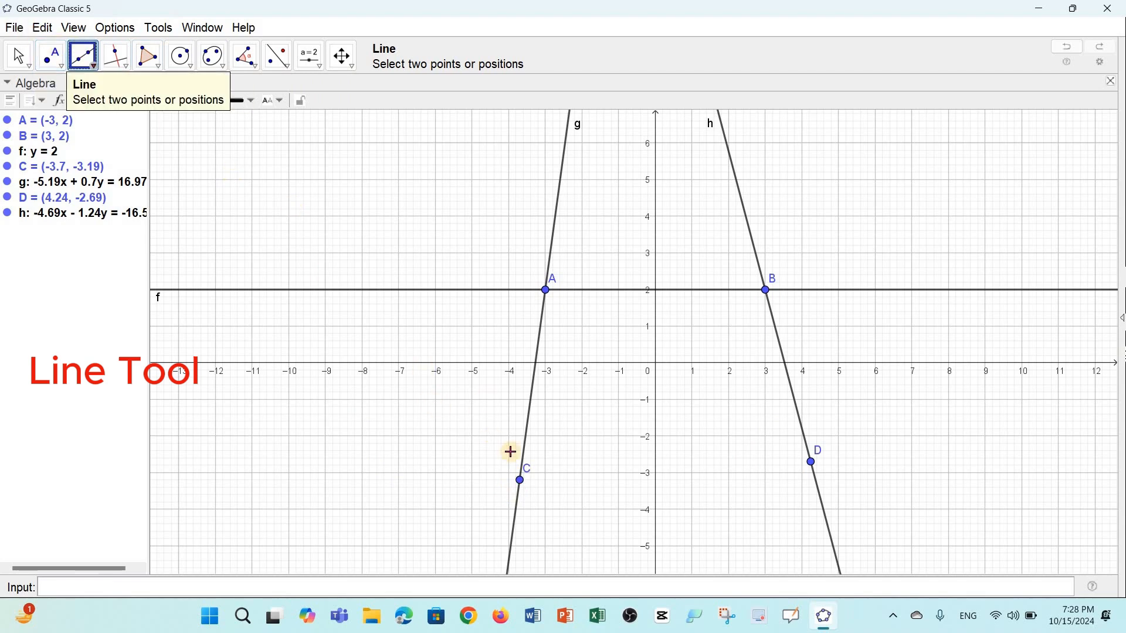
- Draw two crossing lines, one through C and B and one through A and D
click(519, 479)
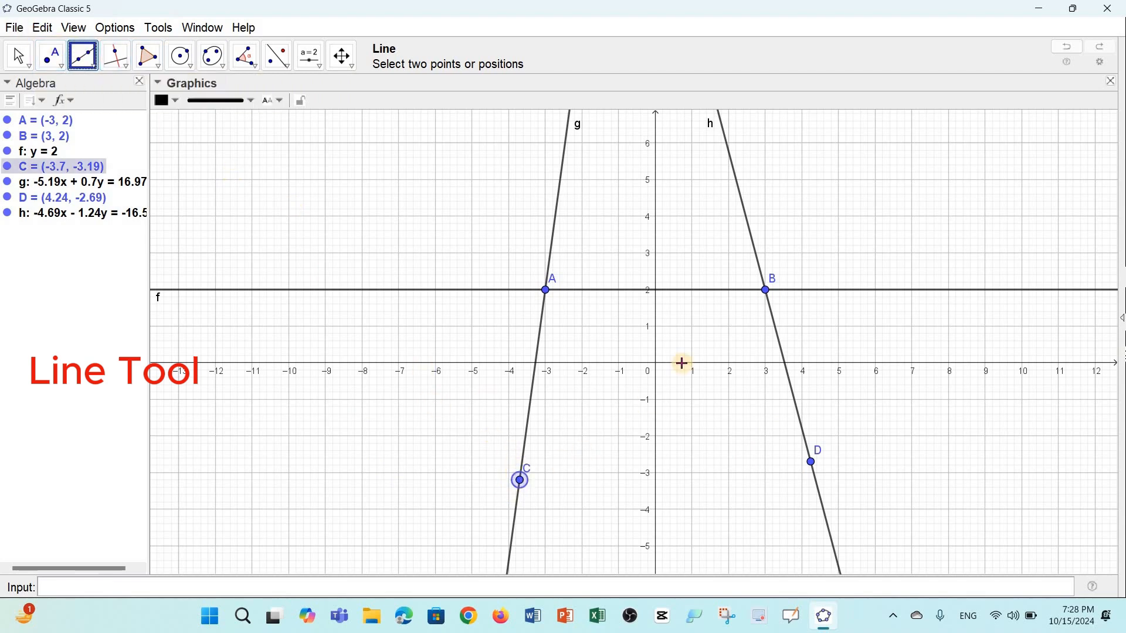
click(767, 290)
click(554, 293)
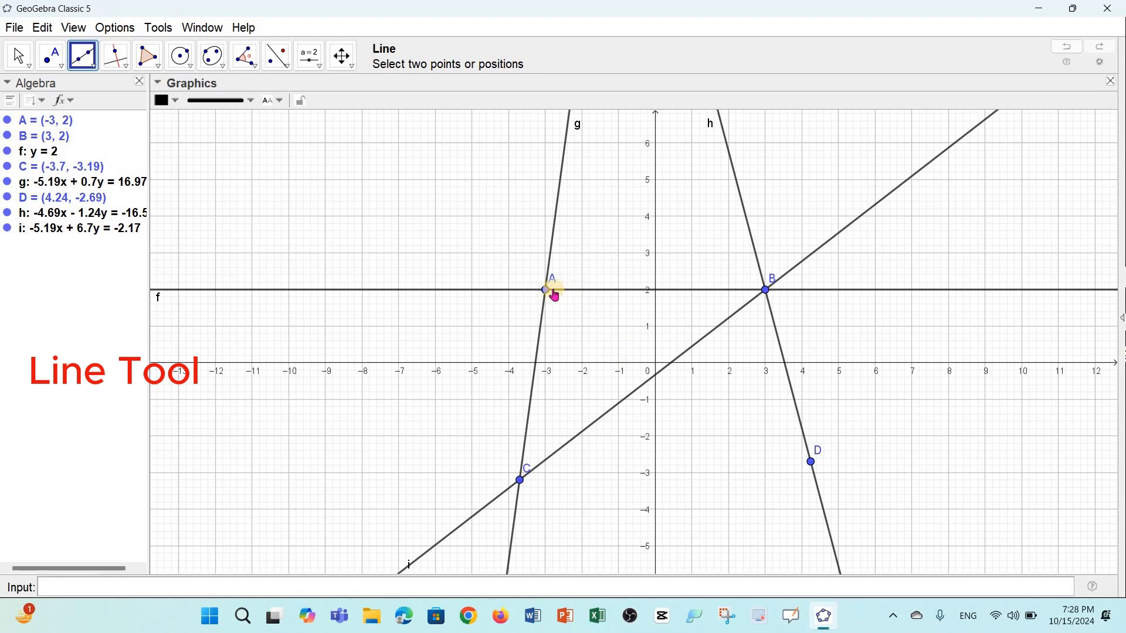
click(813, 463)
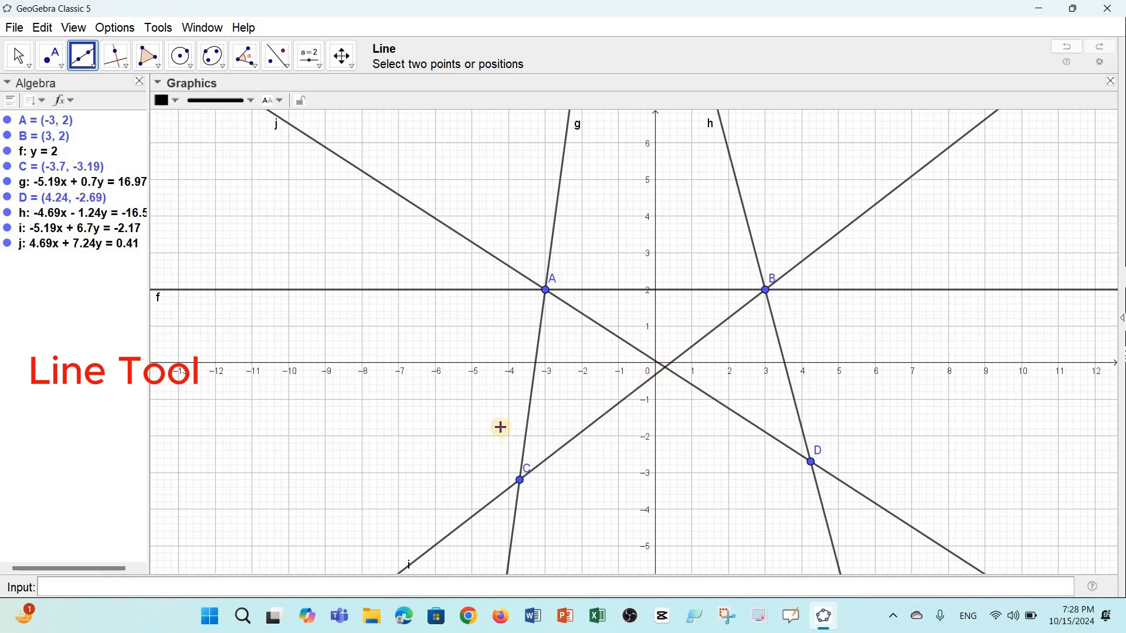
- Draw a line through the intersection of lines i and j and a new point at about (-0.7, -1.7)
click(51, 56)
click(96, 59)
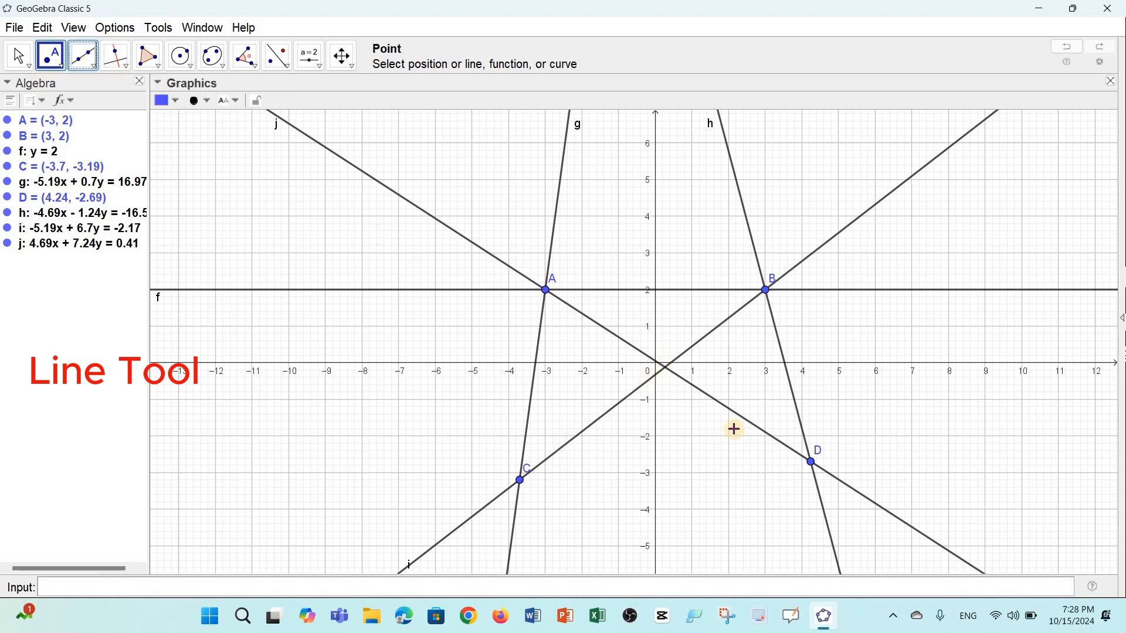
click(667, 368)
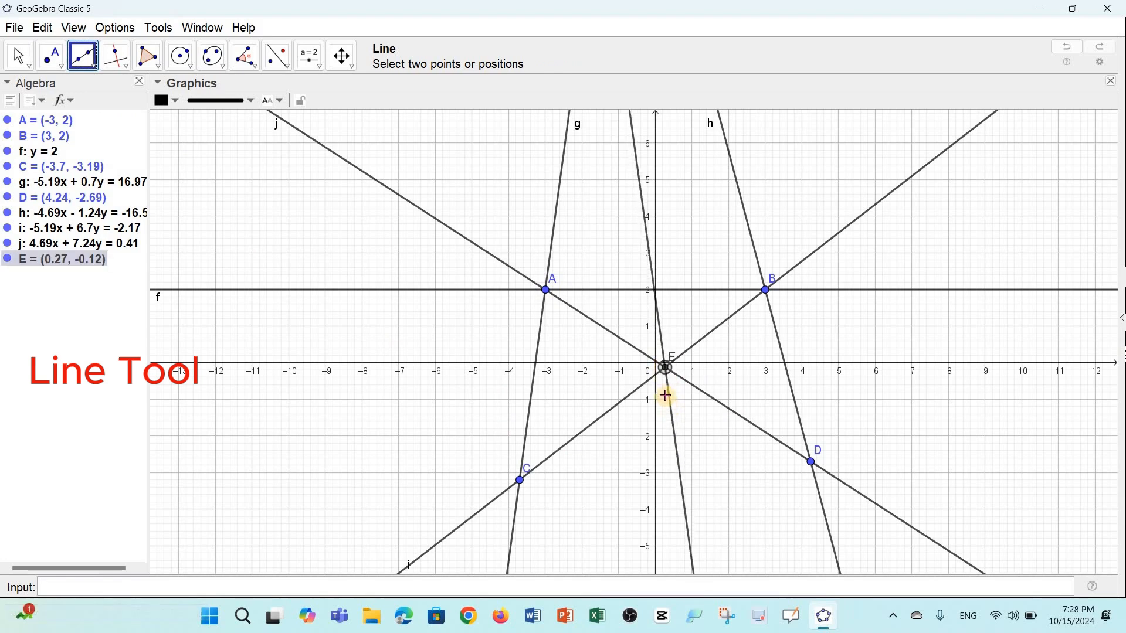
click(630, 427)
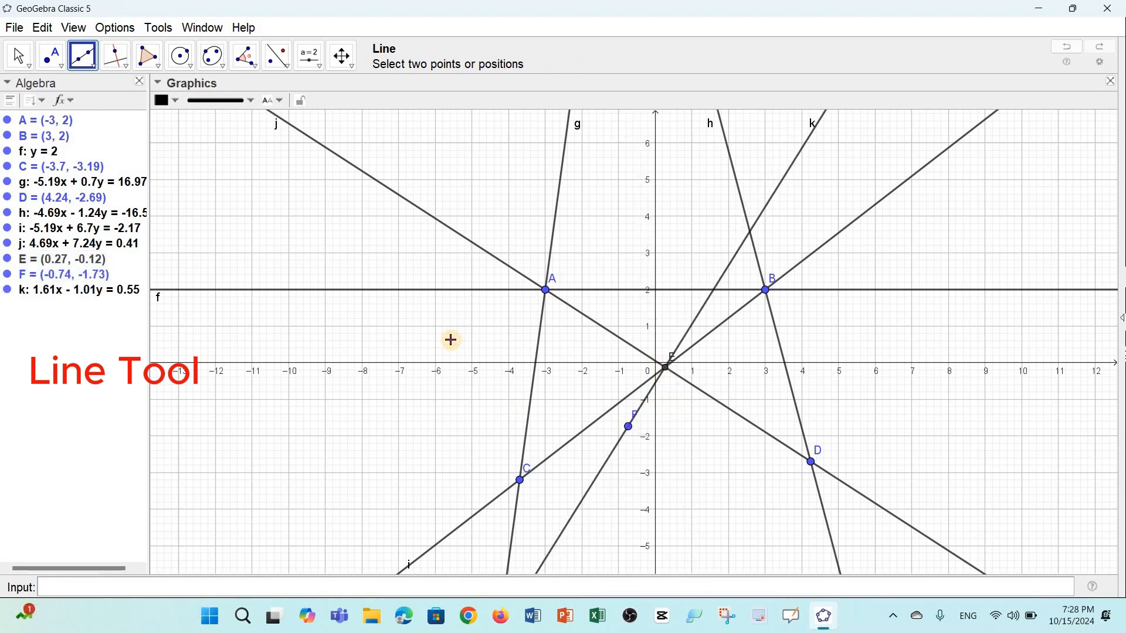
- Activate the Segment tool and delete all existing lines and points from the construction
click(88, 58)
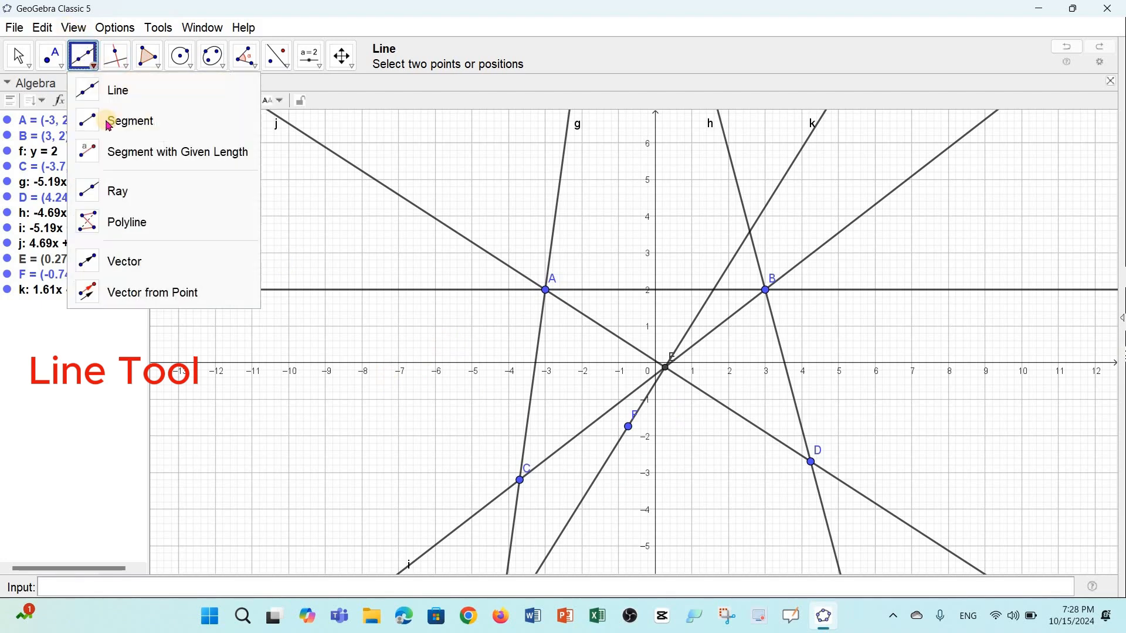
click(109, 125)
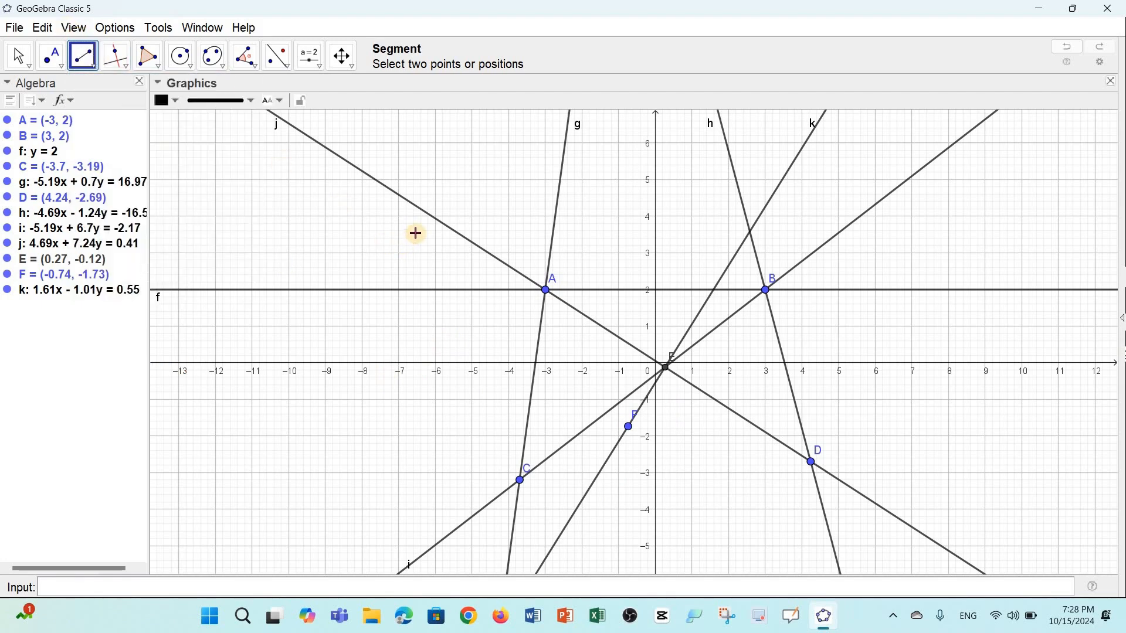
key(ctrl+a)
key(Delete)
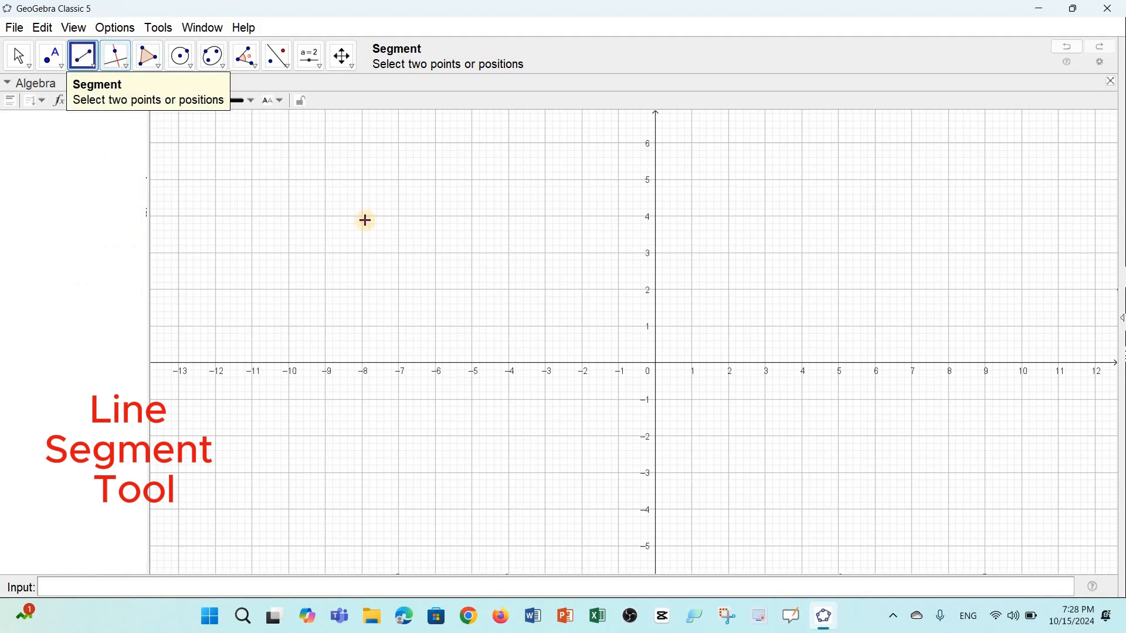
- Draw a segment from (-6, 2) to (-2, 2) and another from (5, 1) to (2, 4)
click(435, 290)
click(584, 290)
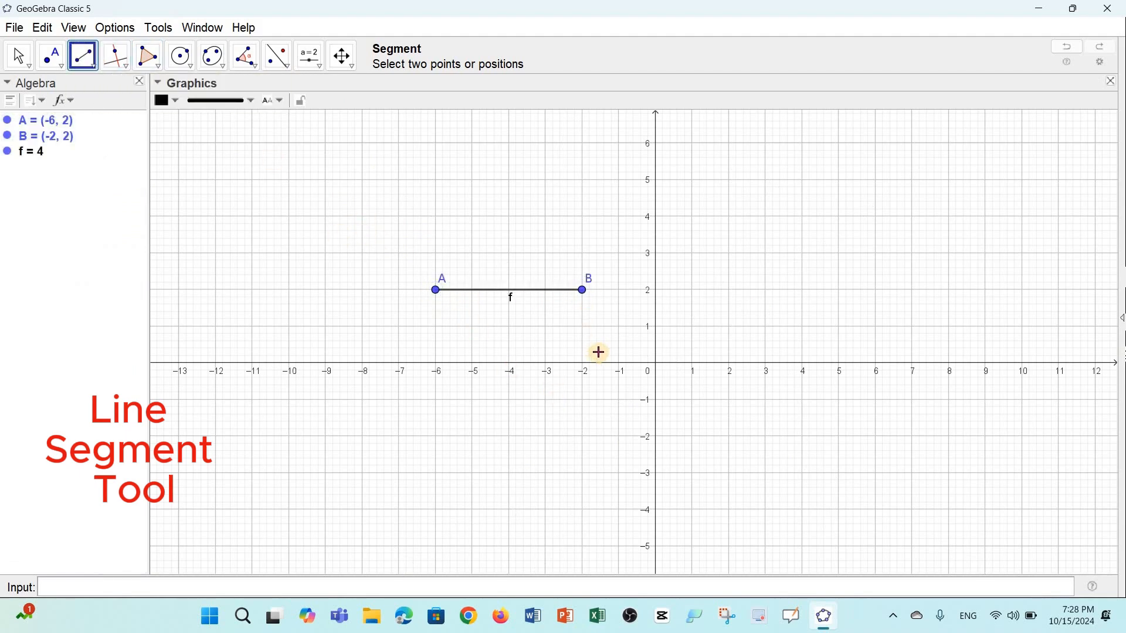
click(841, 326)
click(729, 217)
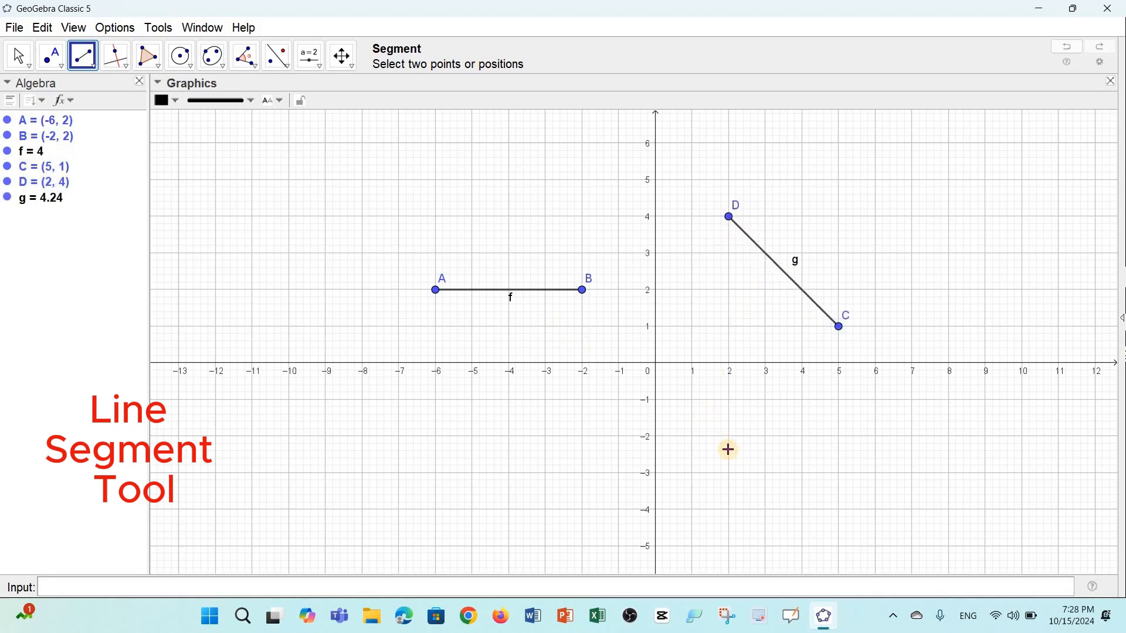
- Draw three more segments: (2, -2.4) to (7.1, -0.3), (7.2, 2.3) to (4.4, 5.1), and (-8, -2) to (-3, -2)
click(729, 451)
click(915, 373)
click(921, 281)
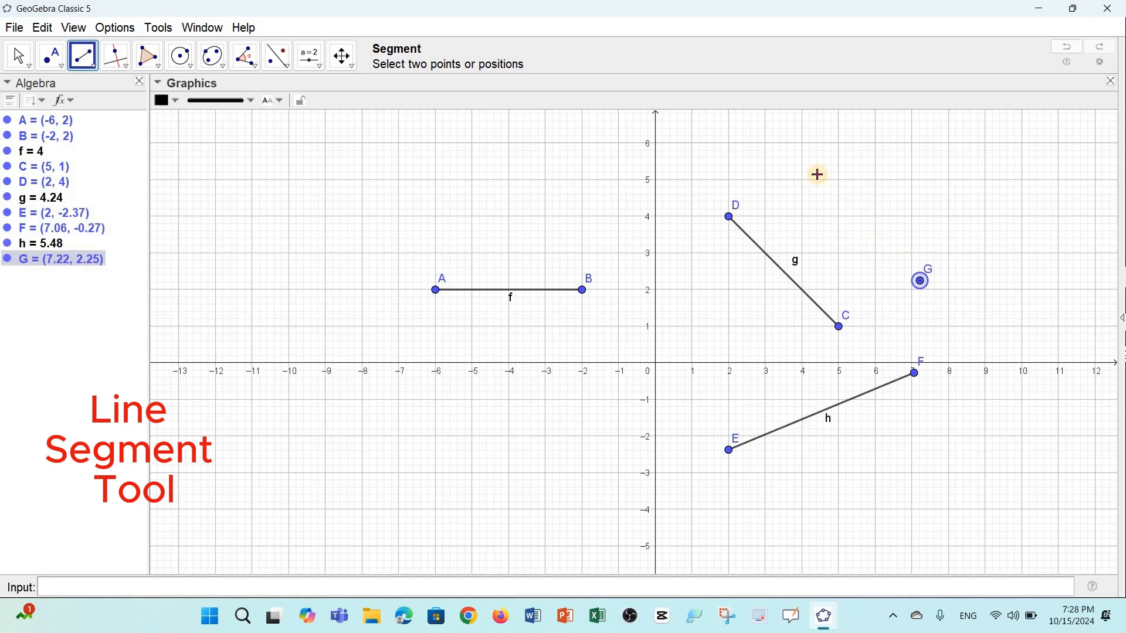
click(818, 175)
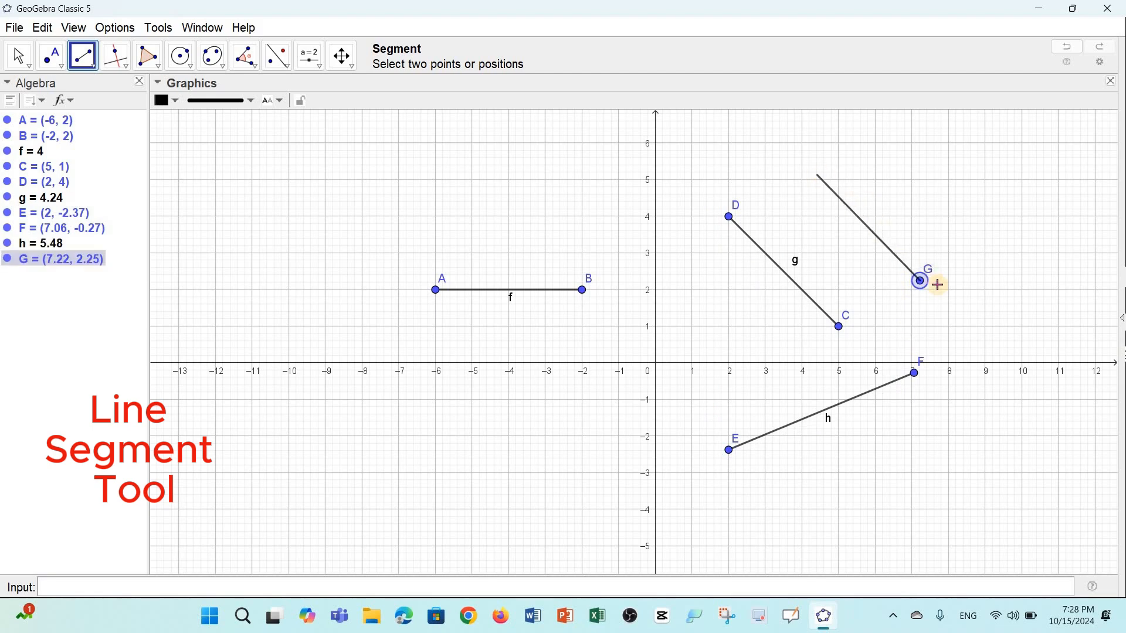
click(363, 437)
click(546, 437)
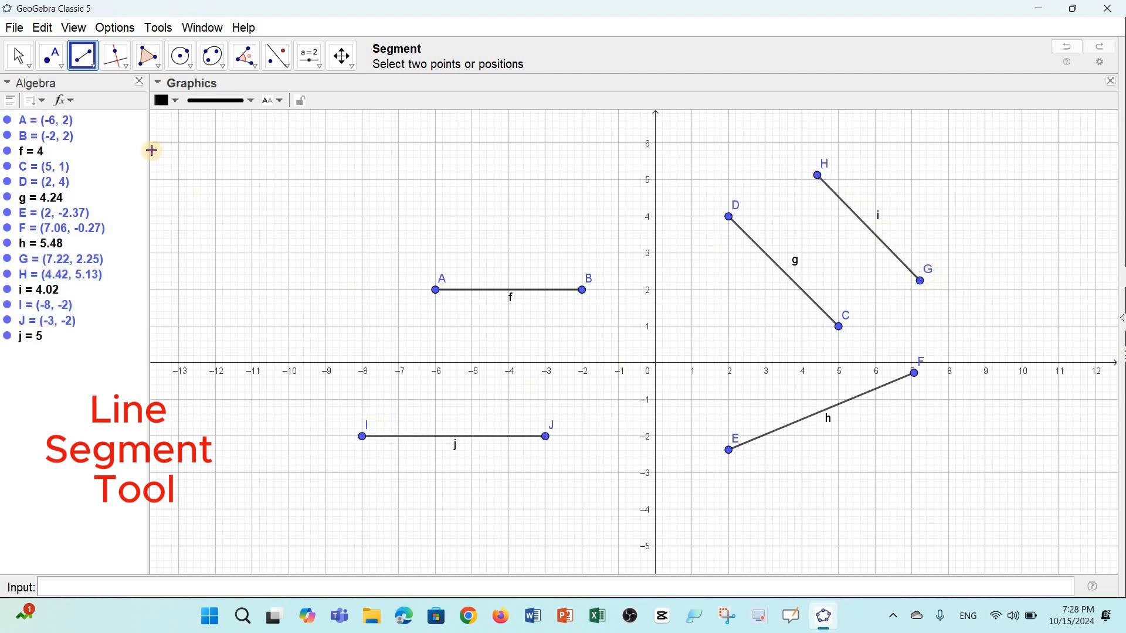
- Create a segment of length 3 starting at (-8, 5) with Segment with Given Length
click(93, 66)
click(120, 150)
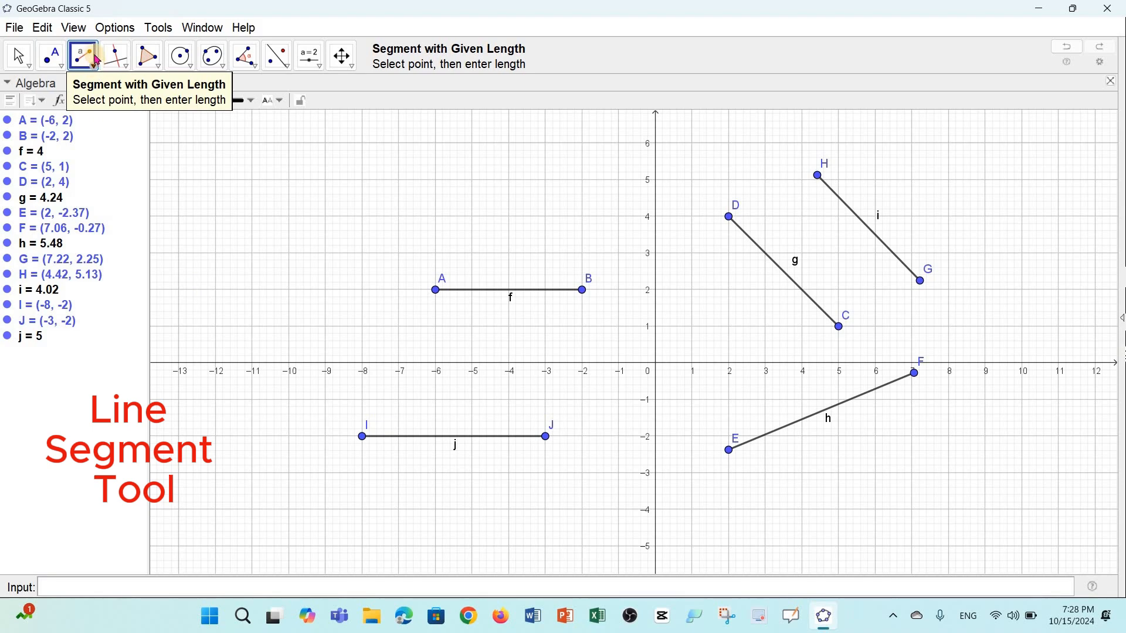
click(362, 178)
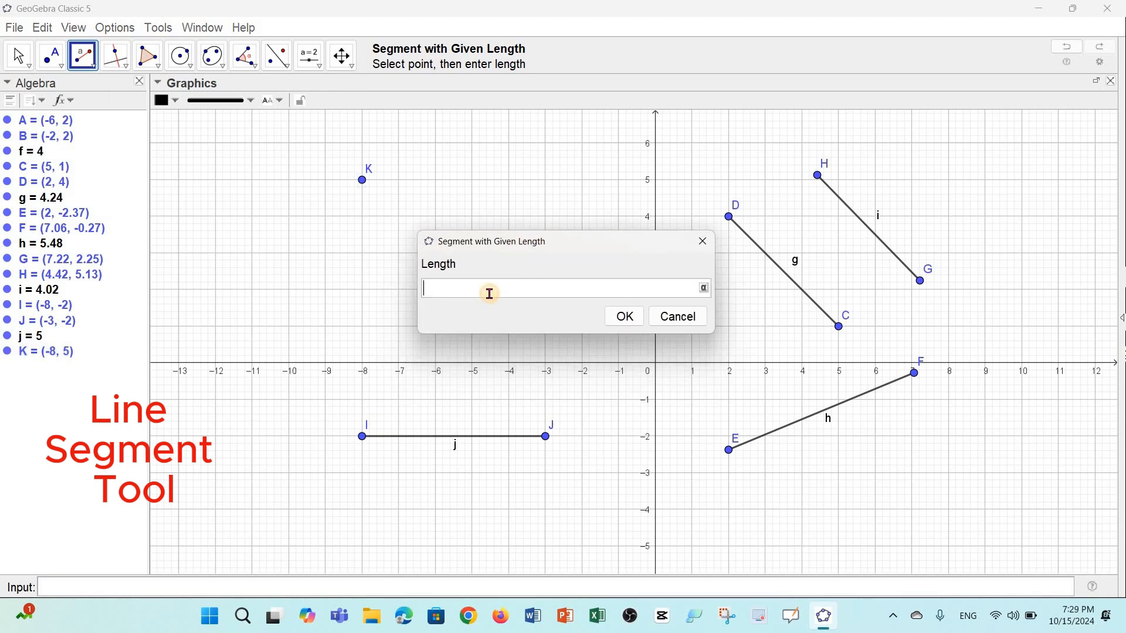
text(3)
click(621, 317)
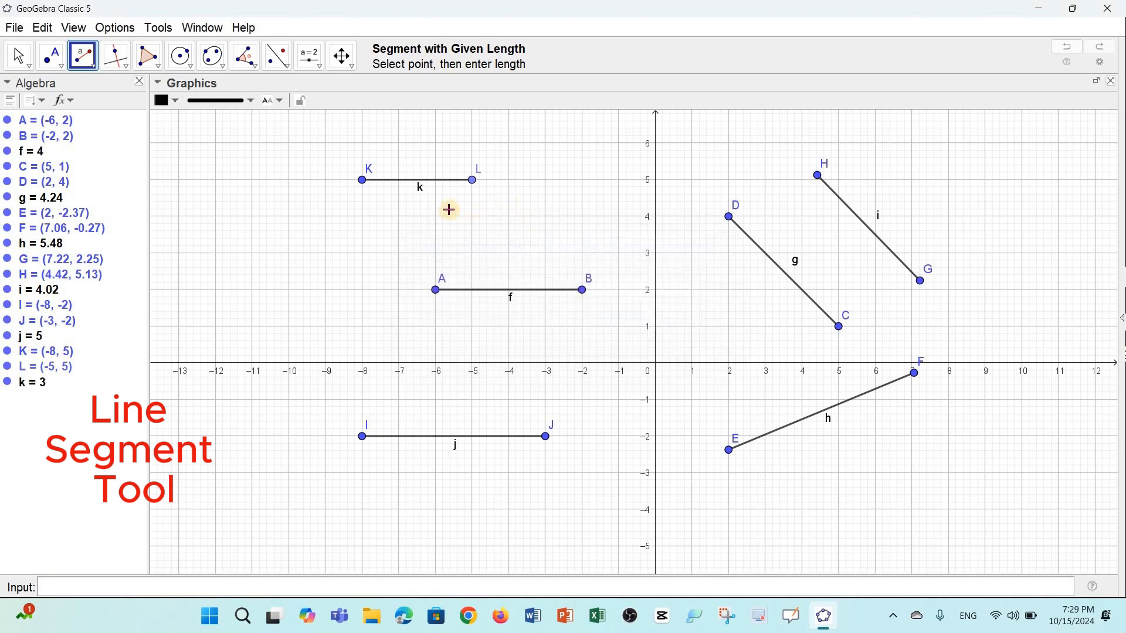
key(Escape)
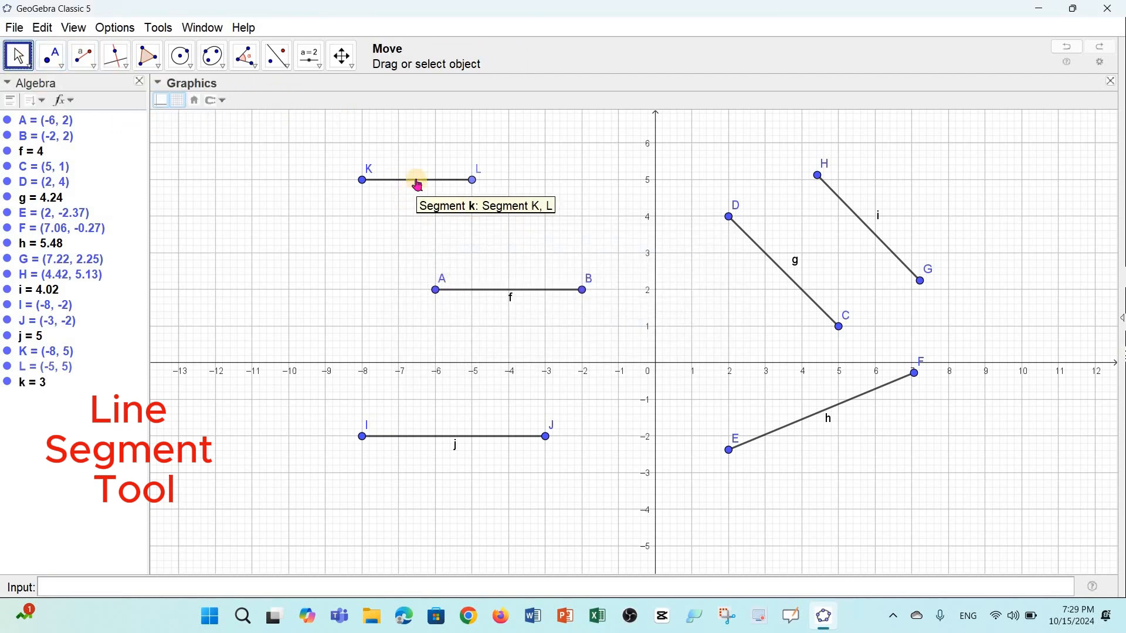
- Display the lengths of all six segments, KL, AB, IJ, EF, CD and GH, using Distance or Length
click(320, 73)
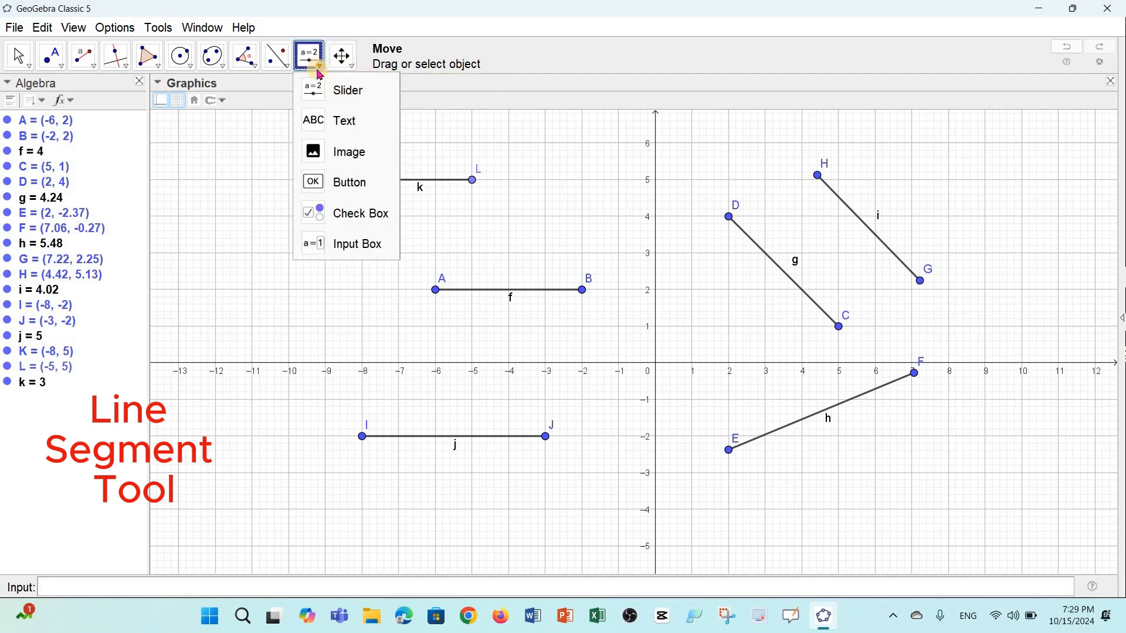
click(256, 72)
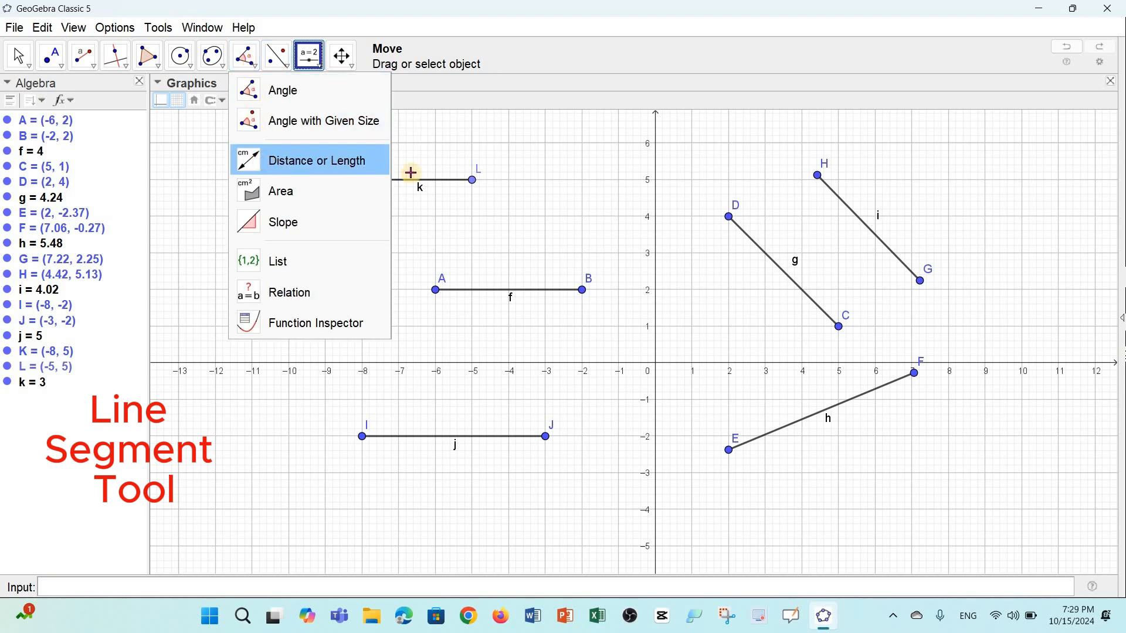
click(411, 173)
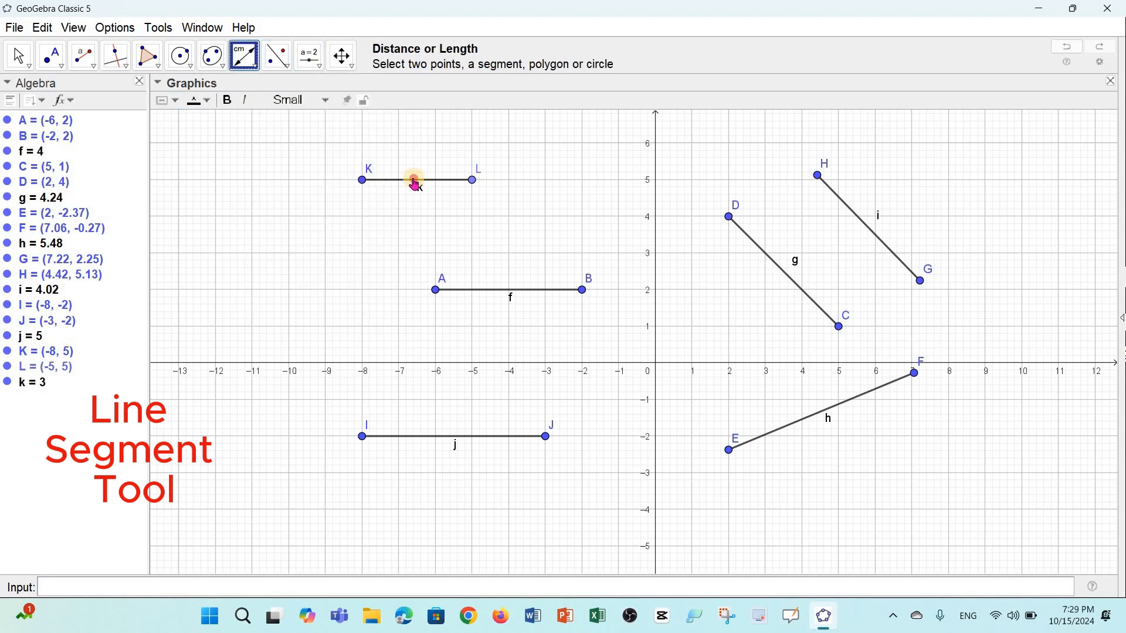
click(415, 182)
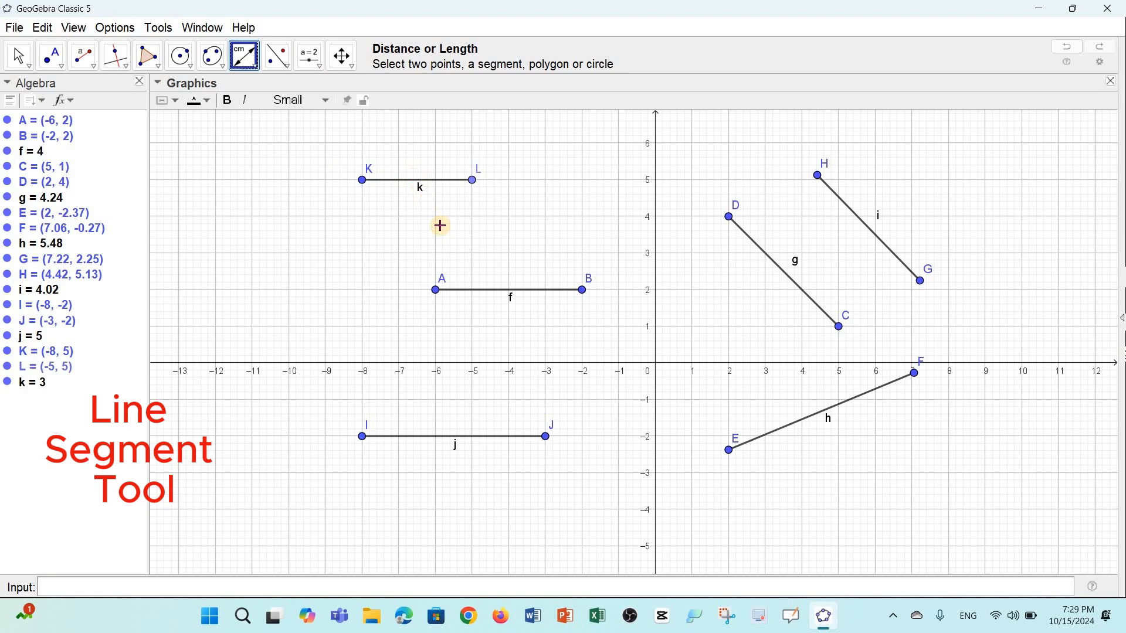
click(499, 294)
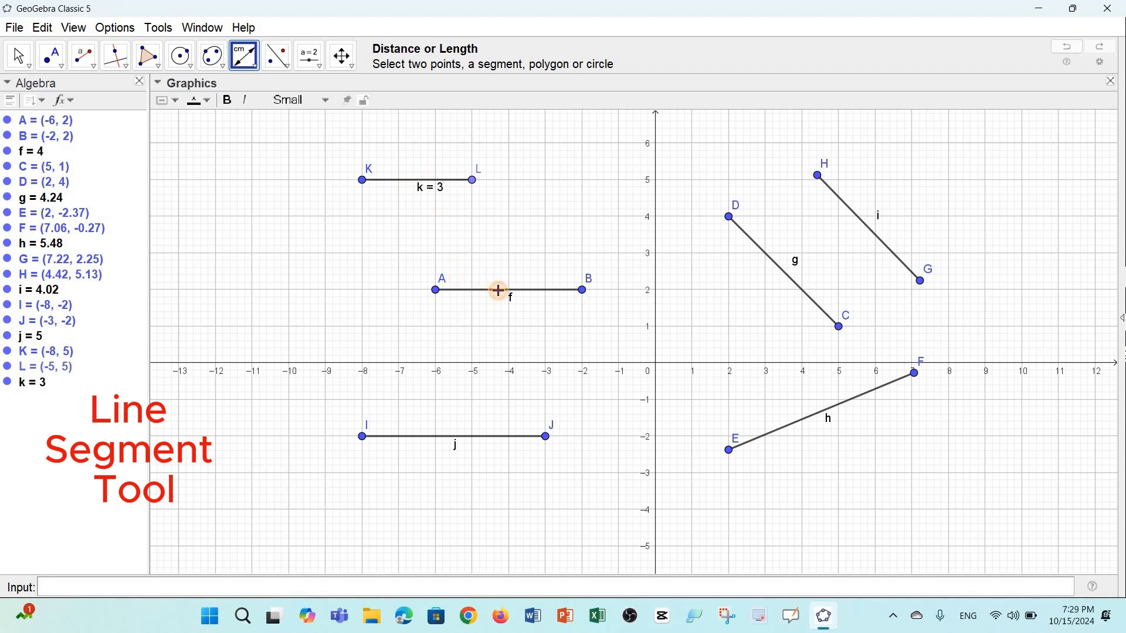
click(474, 439)
click(800, 418)
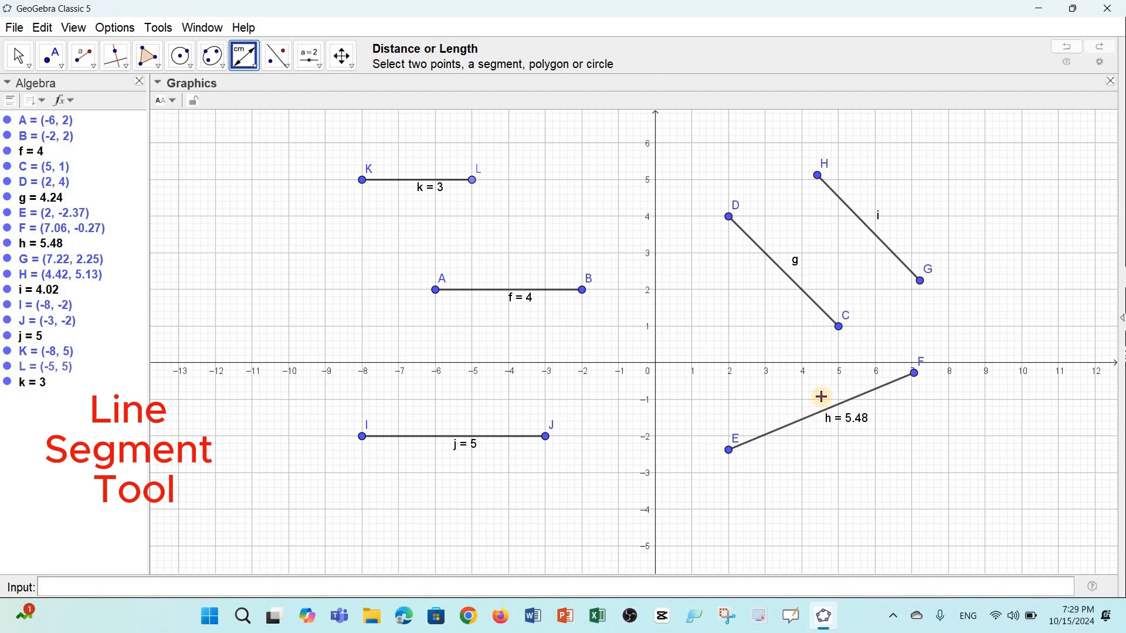
click(824, 312)
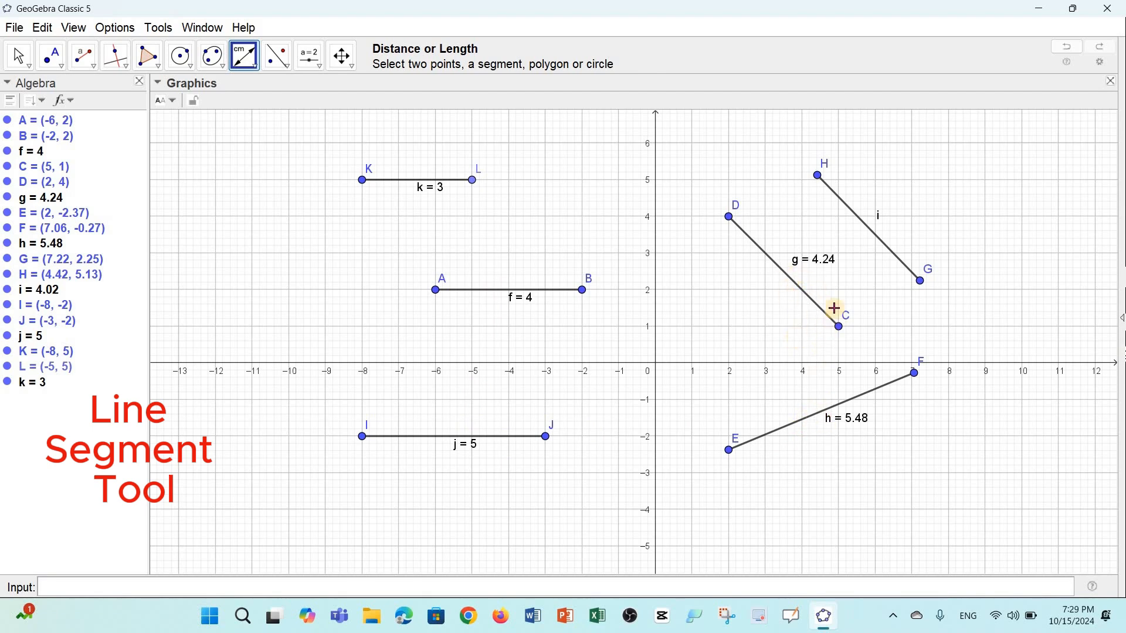
click(868, 233)
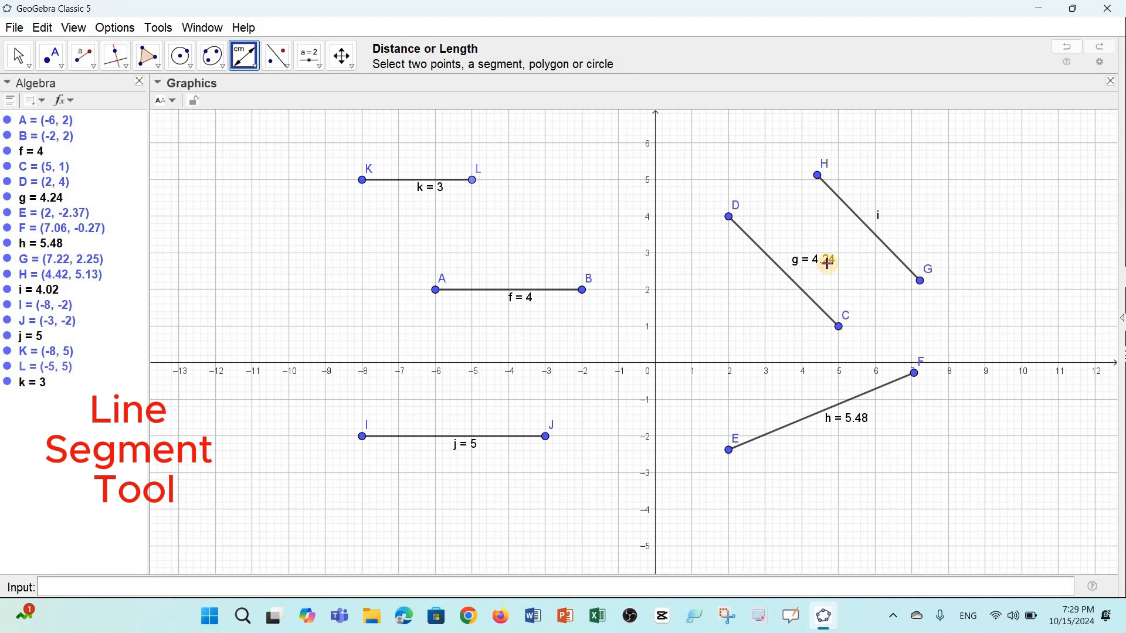
- Switch the rounding to 0 decimal places and back to 2 decimal places
click(256, 69)
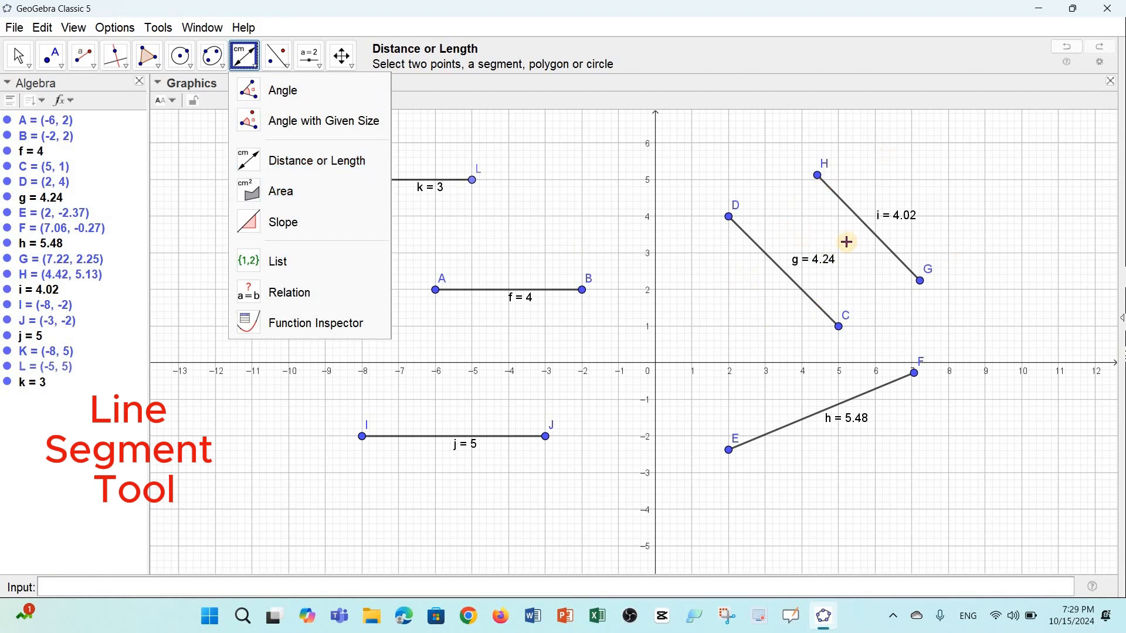
click(162, 32)
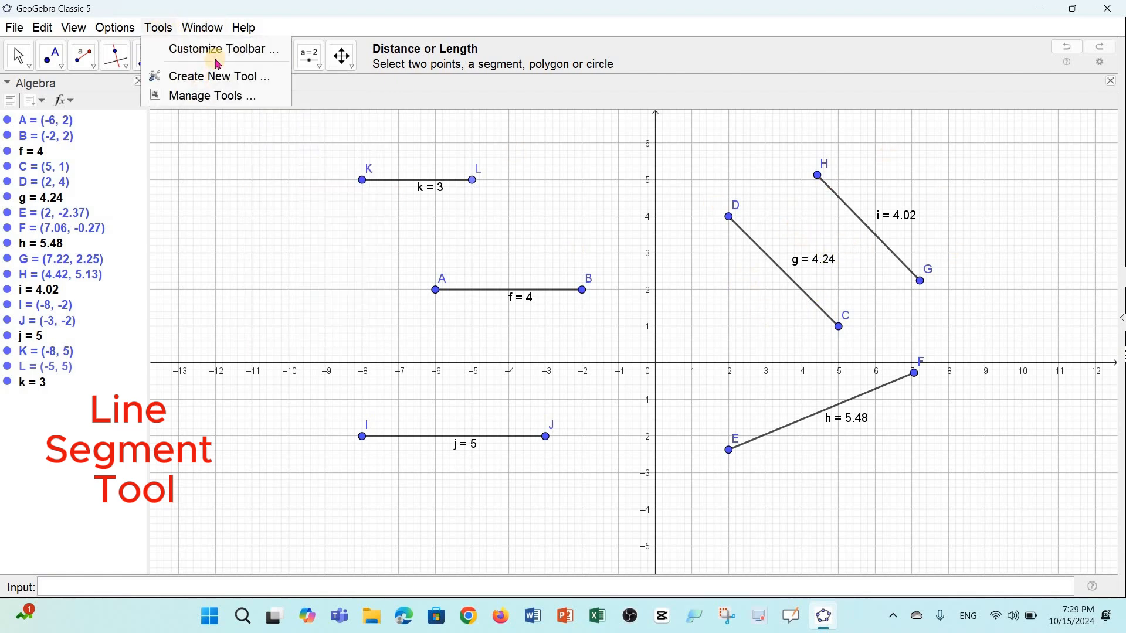
mouse_move(116, 28)
mouse_move(231, 59)
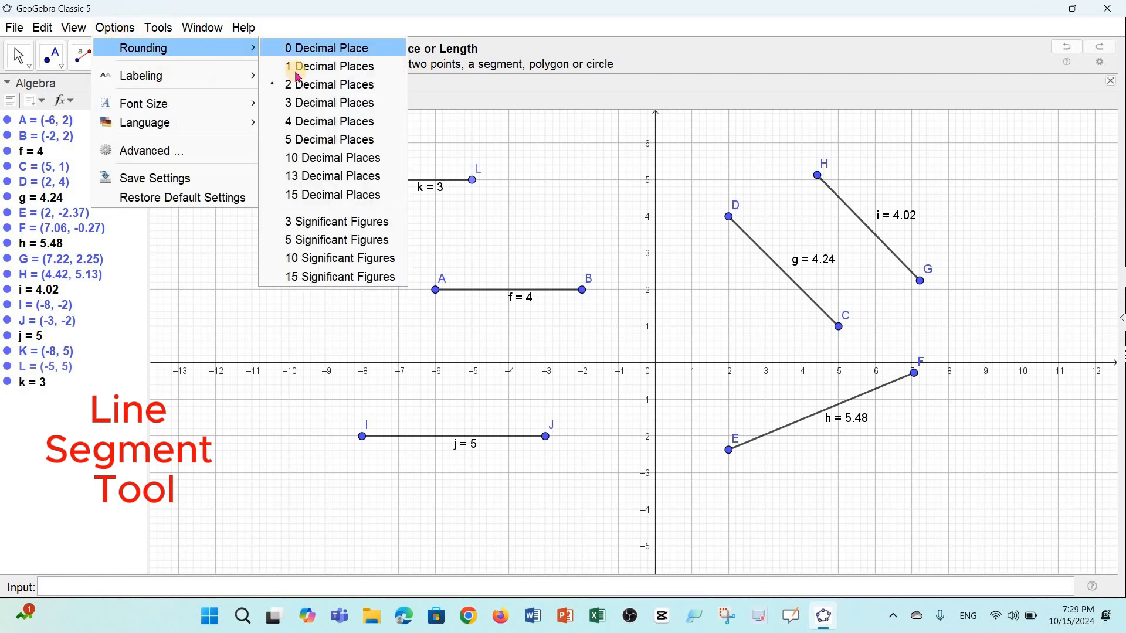
click(297, 47)
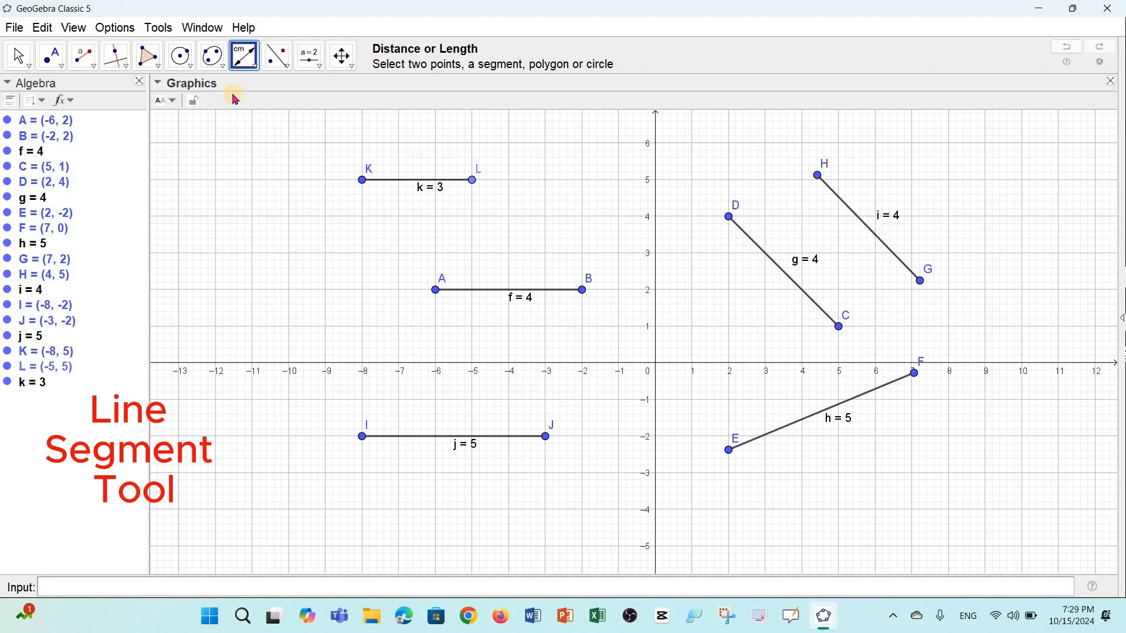
click(115, 27)
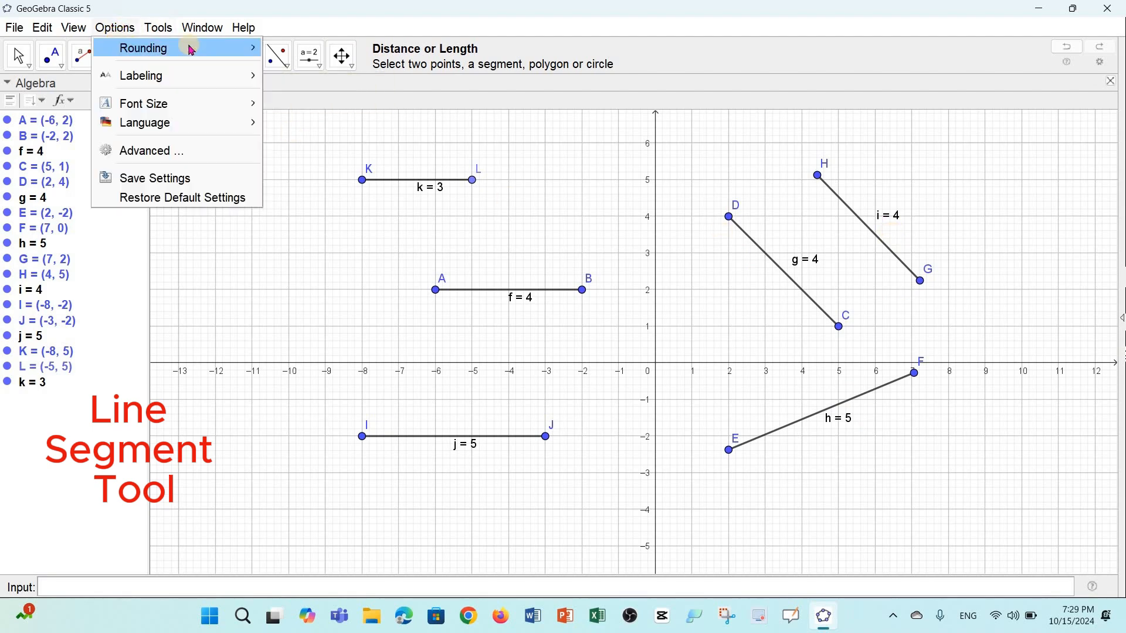
mouse_move(188, 44)
click(321, 89)
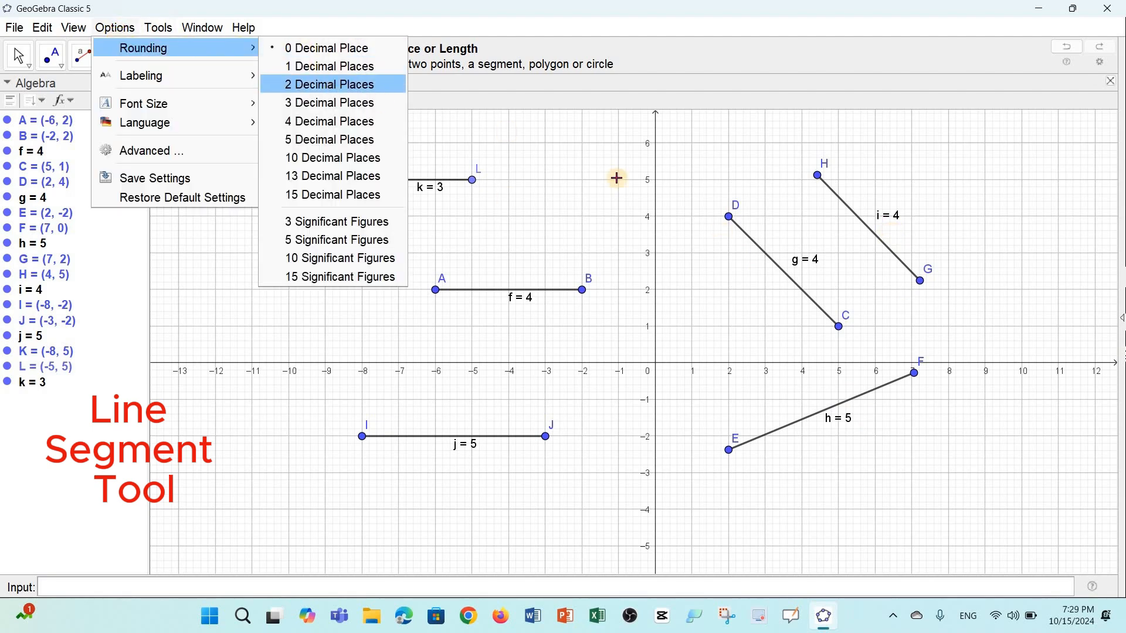
- Change the rounding to 3 decimal places and after that to 1 decimal place
click(115, 27)
mouse_move(251, 48)
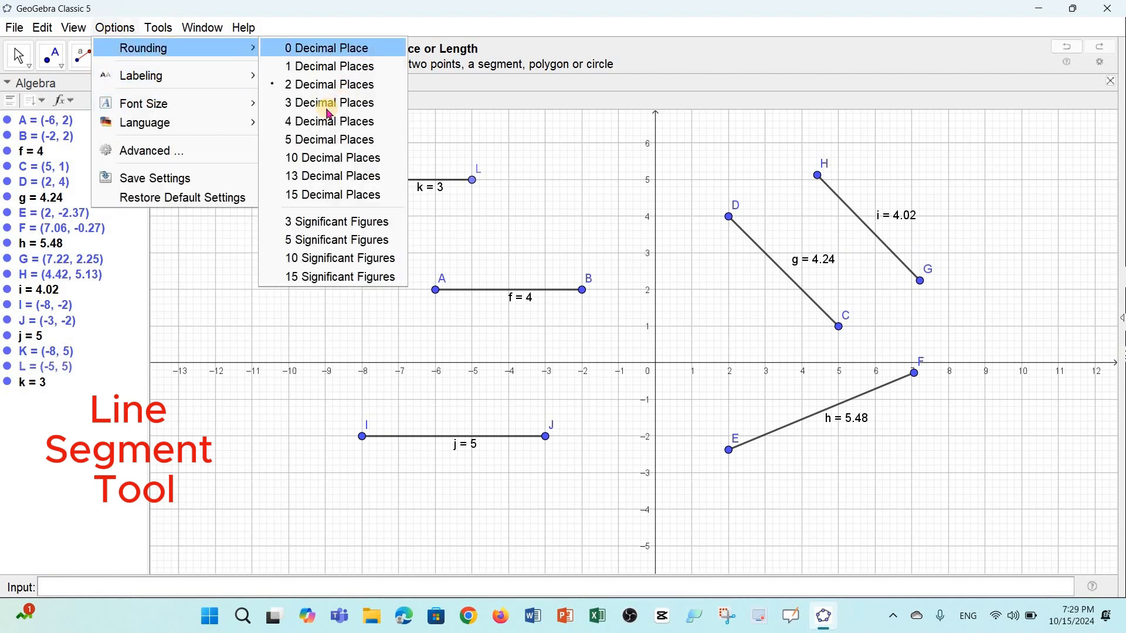
click(330, 107)
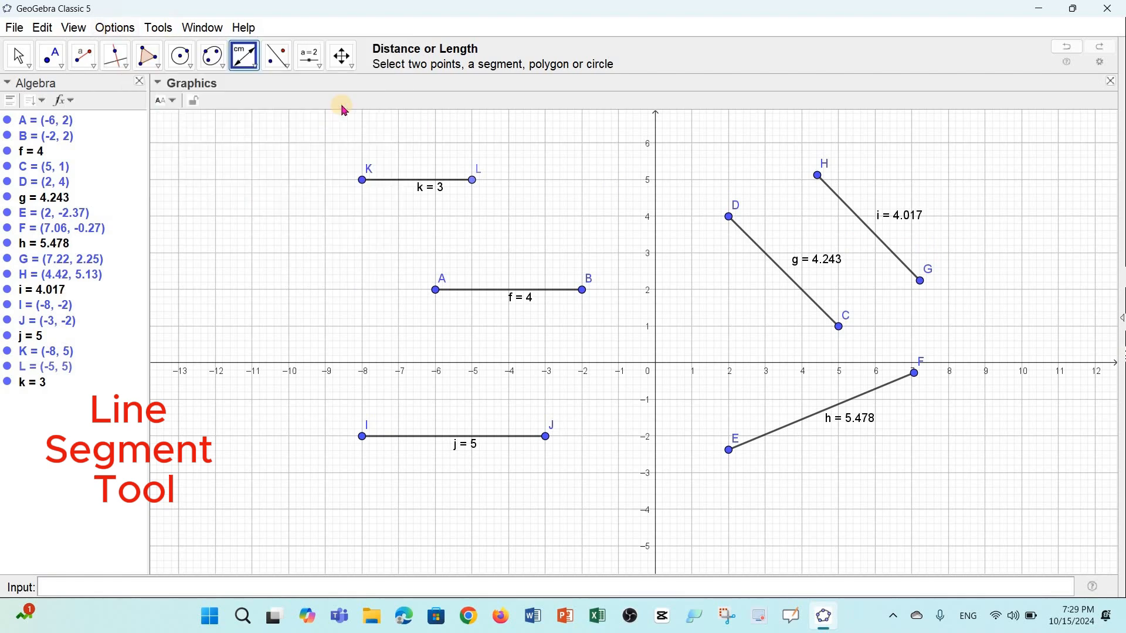
click(115, 28)
mouse_move(258, 48)
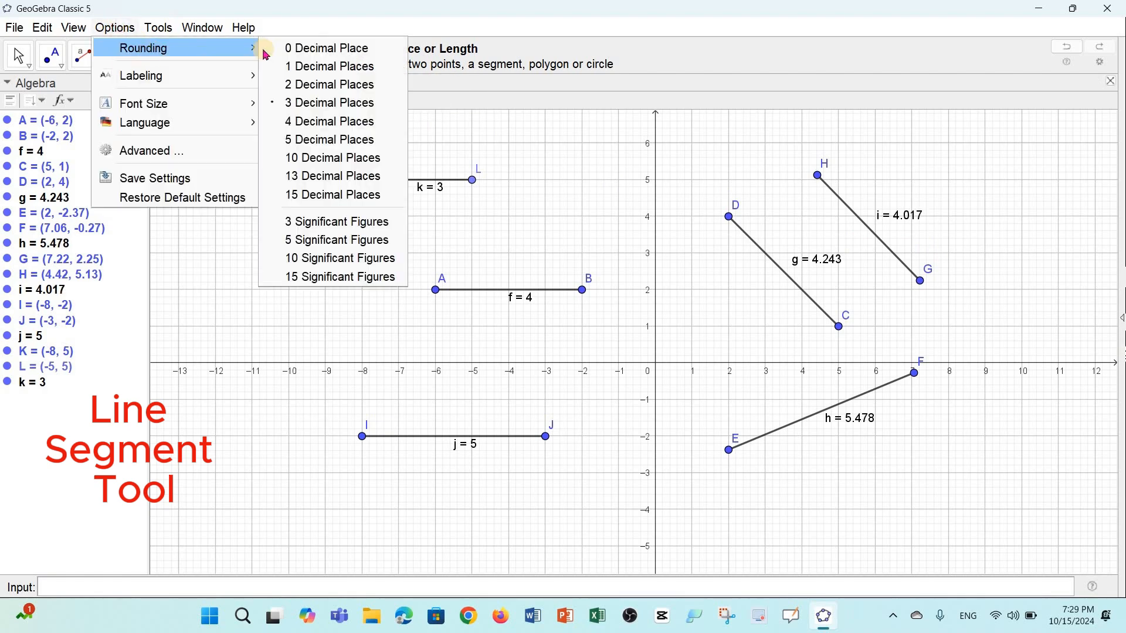
click(290, 67)
- Set the rounding of all displayed values to 0 decimal places
click(115, 28)
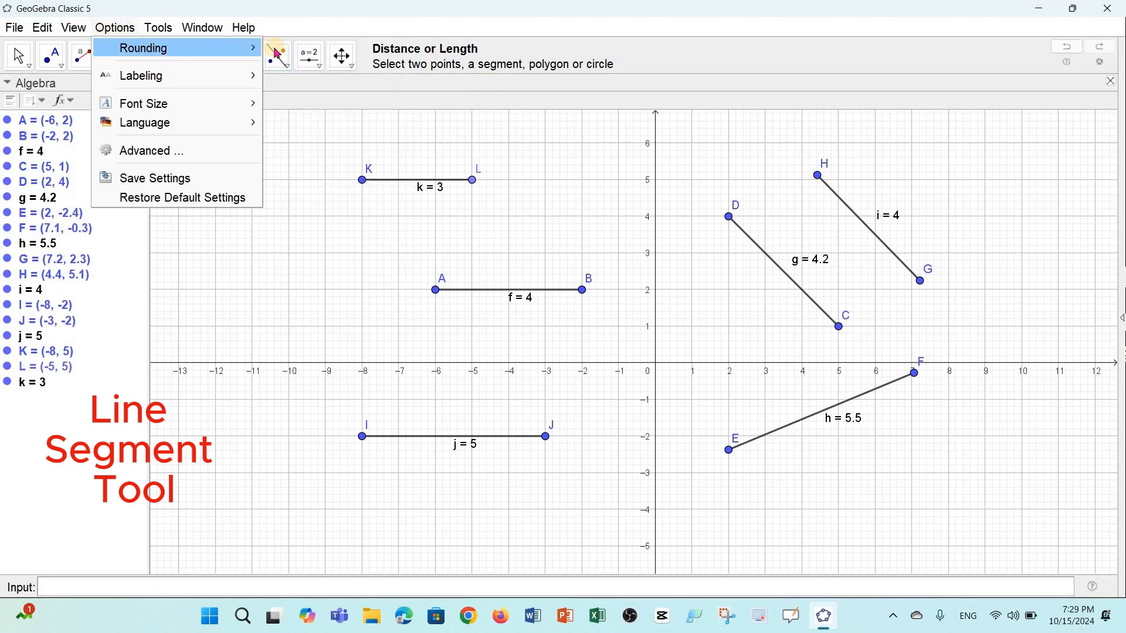
mouse_move(247, 48)
key(Return)
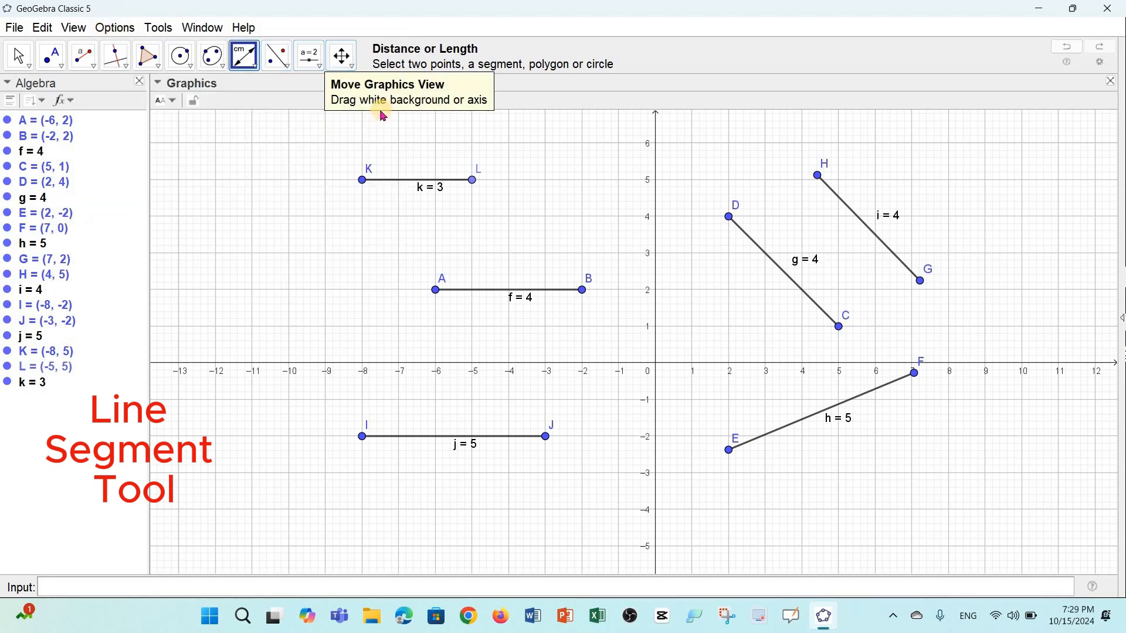